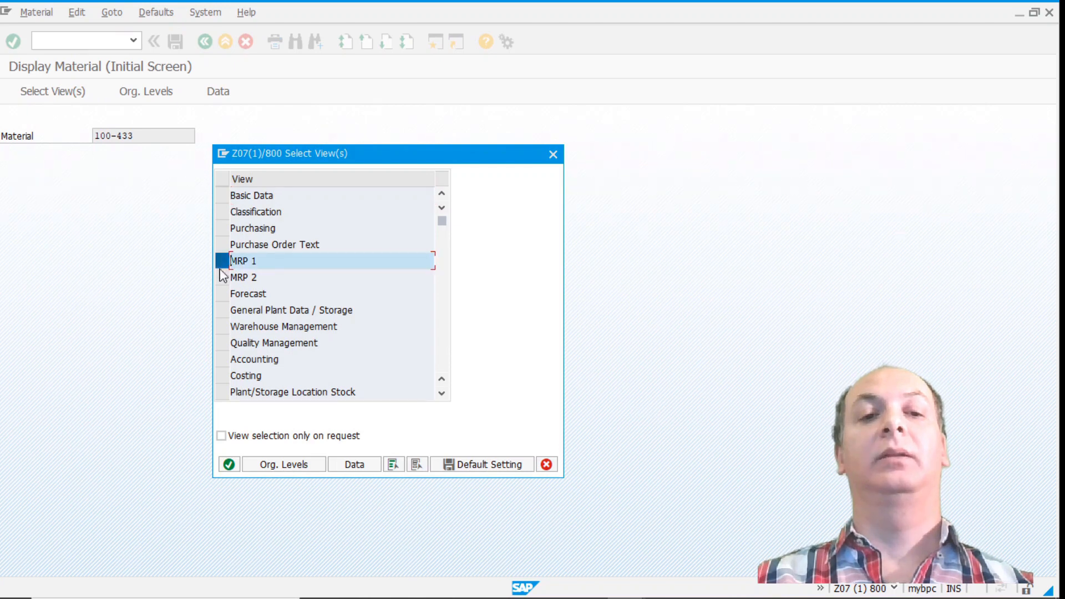
Add the MRP 2 and Purchasing views to the view selection and display material 100-433 for plant 1000.
left_click(222, 278)
left_click(222, 228)
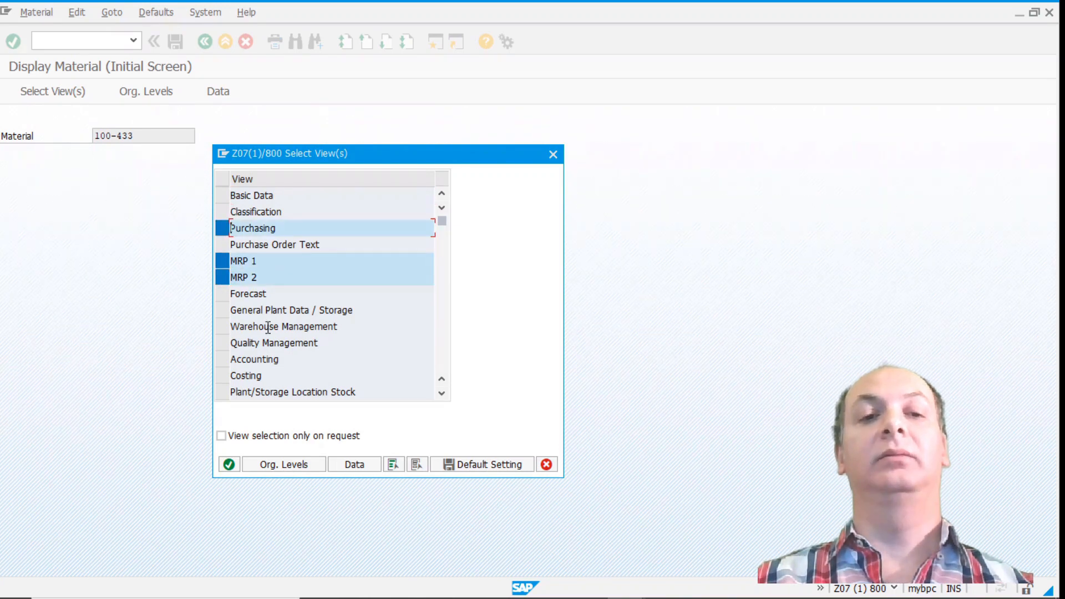
left_click(231, 466)
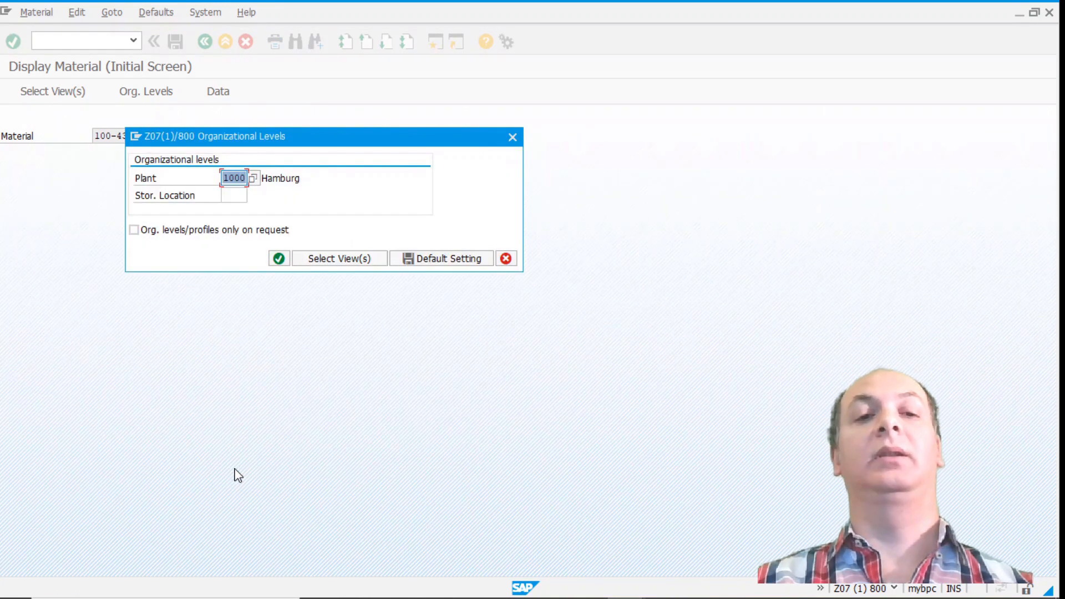
left_click(279, 259)
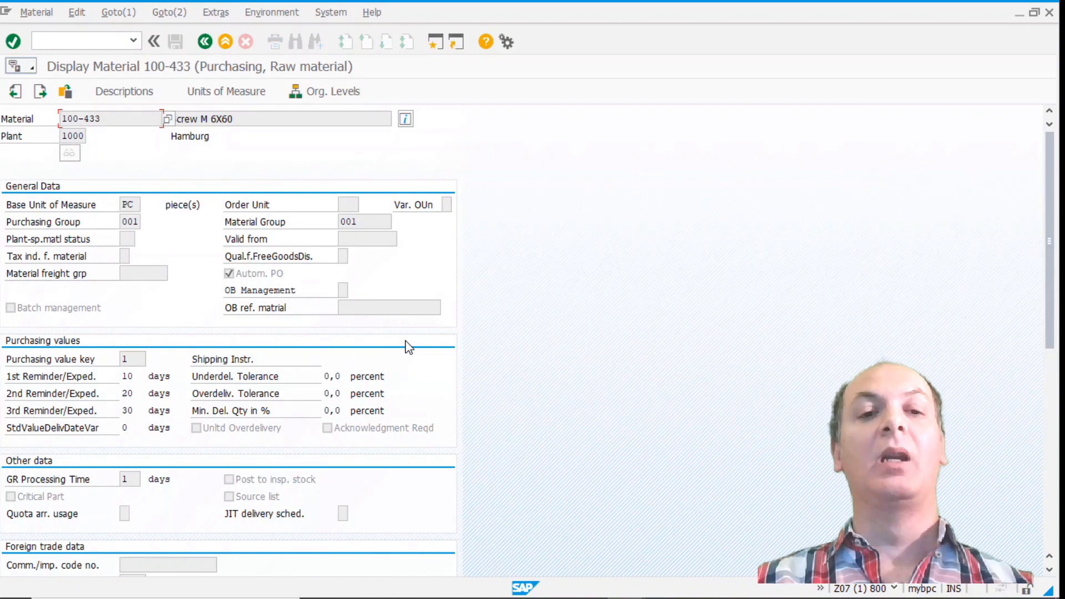
Check the automatic PO setting and the other purchasing data of material 100-433.
left_click(240, 278)
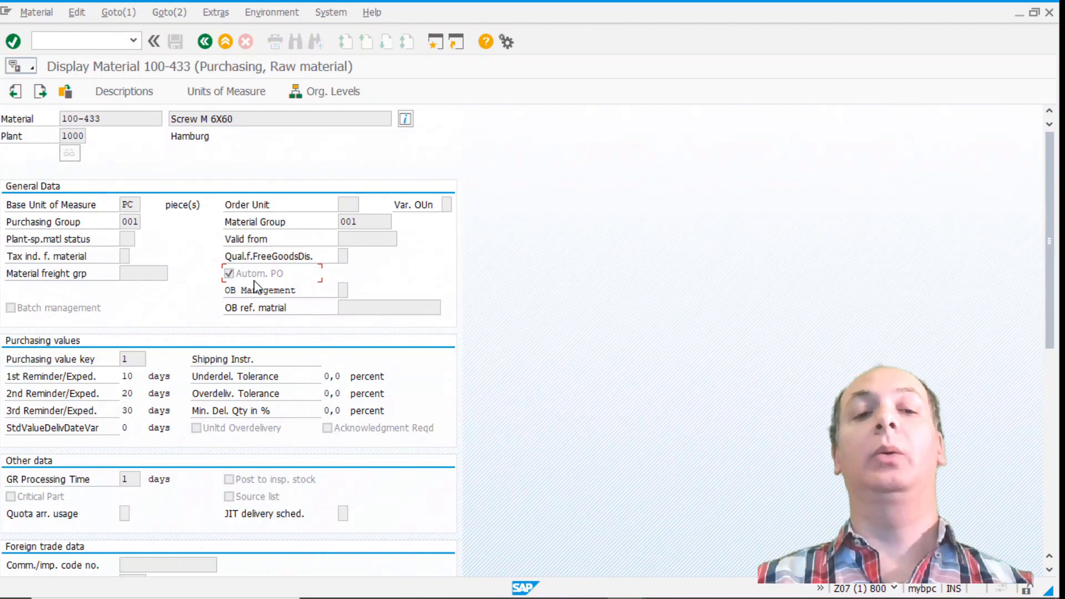
scroll(286, 279, "down", 3)
scroll(286, 278, "up", 2)
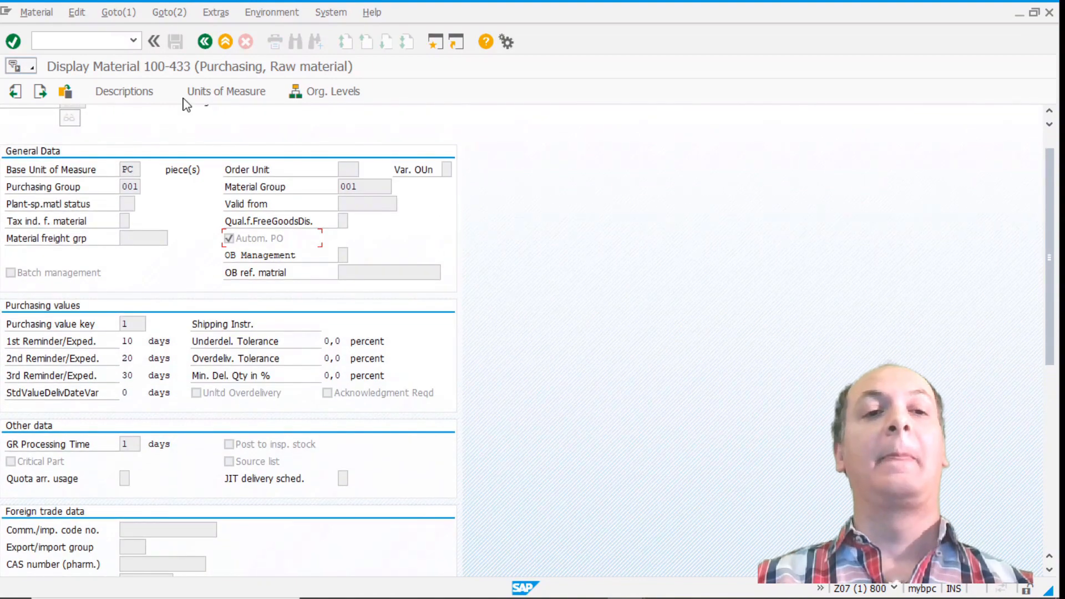
Display the material's MRP 1 view and check the lot size, procurement type and special procurement key.
left_click(114, 12)
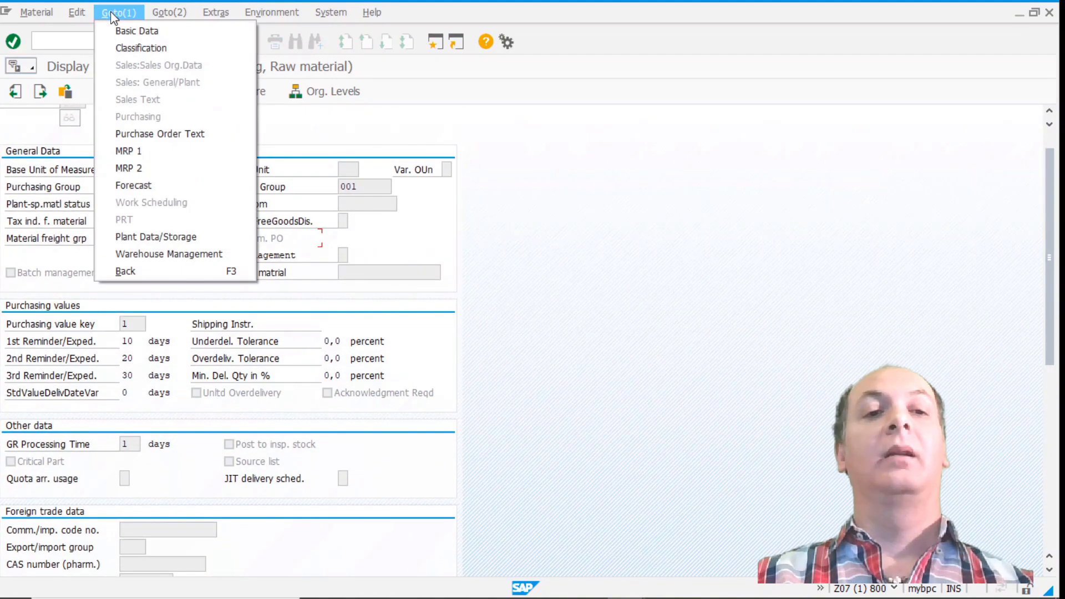
left_click(174, 156)
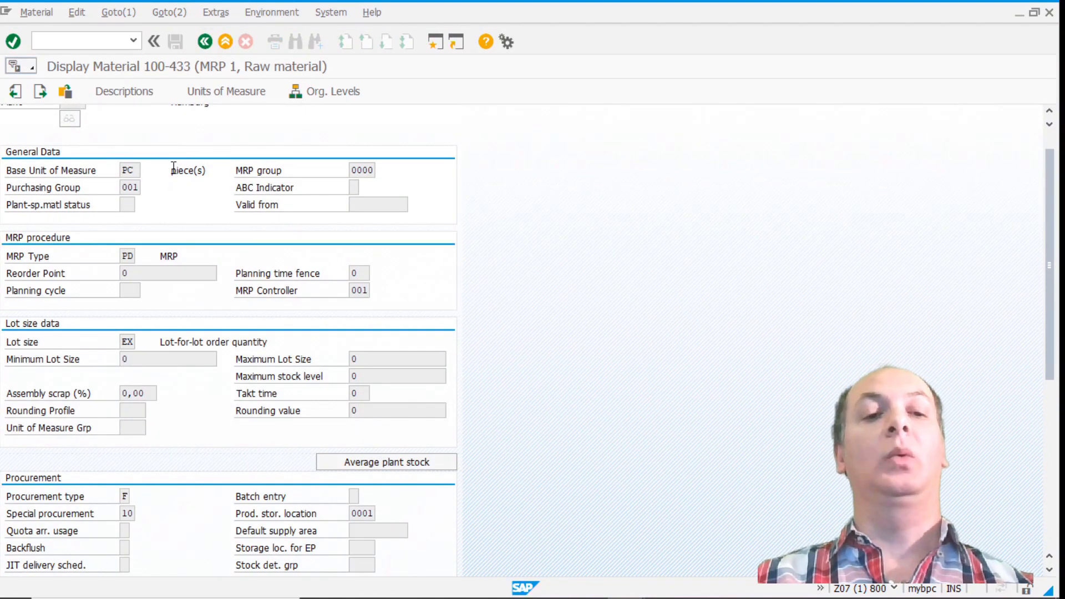
left_click(127, 342)
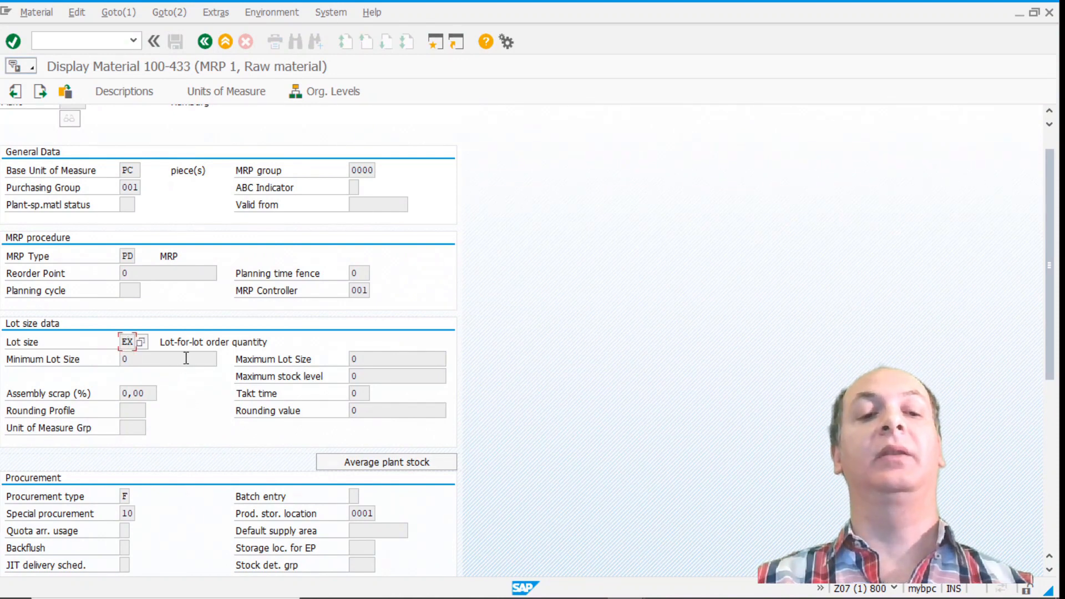
scroll(183, 411, "down", 1)
left_click(126, 437)
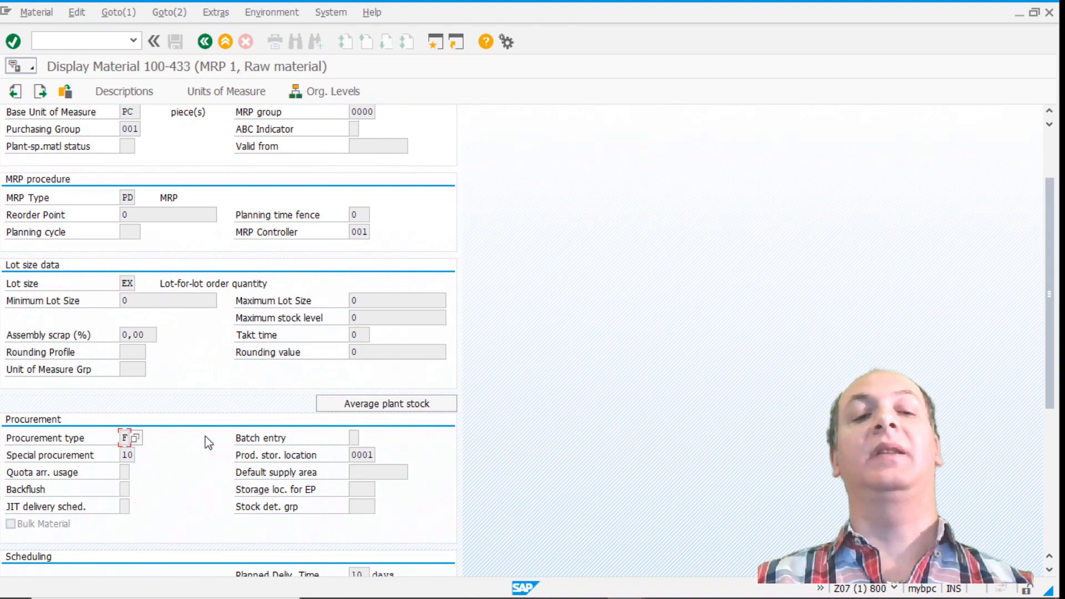
left_click(133, 454)
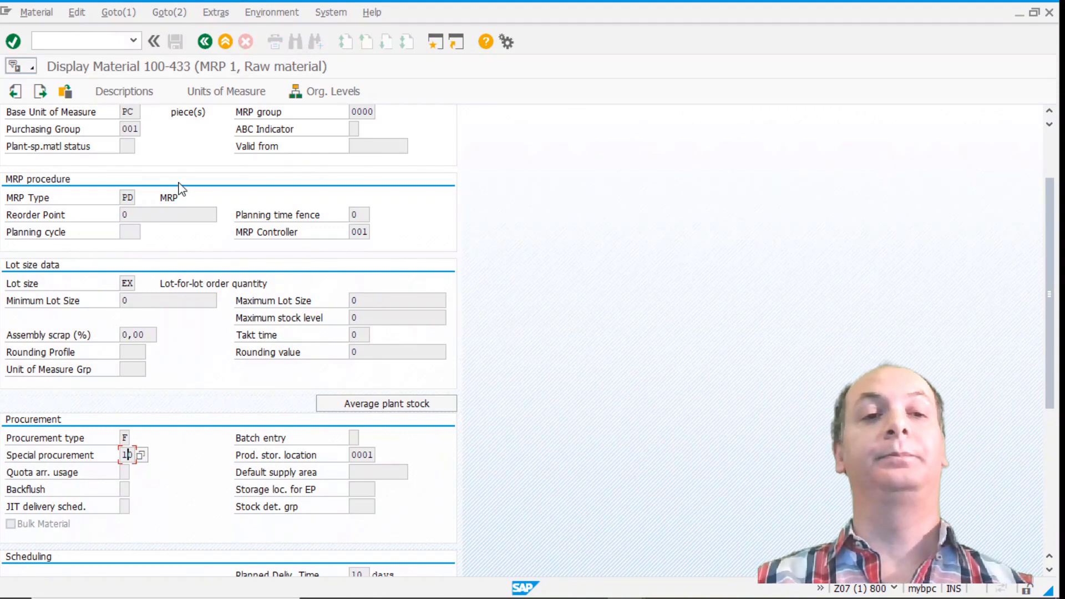
Display the material's MRP 2 view and check the planning strategy group.
scroll(172, 191, "up", 1)
left_click(122, 16)
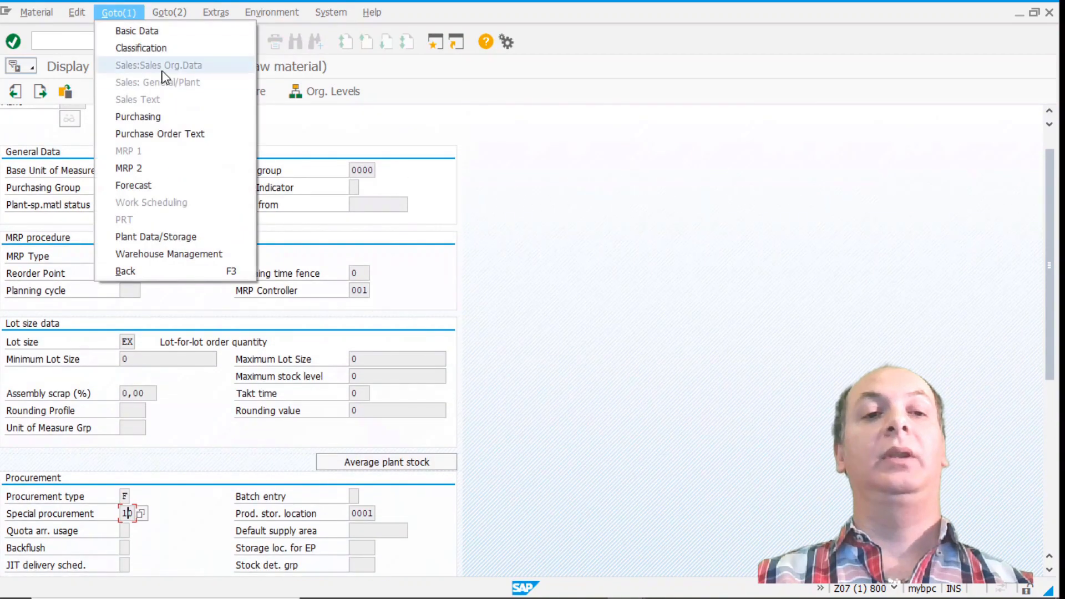
left_click(148, 169)
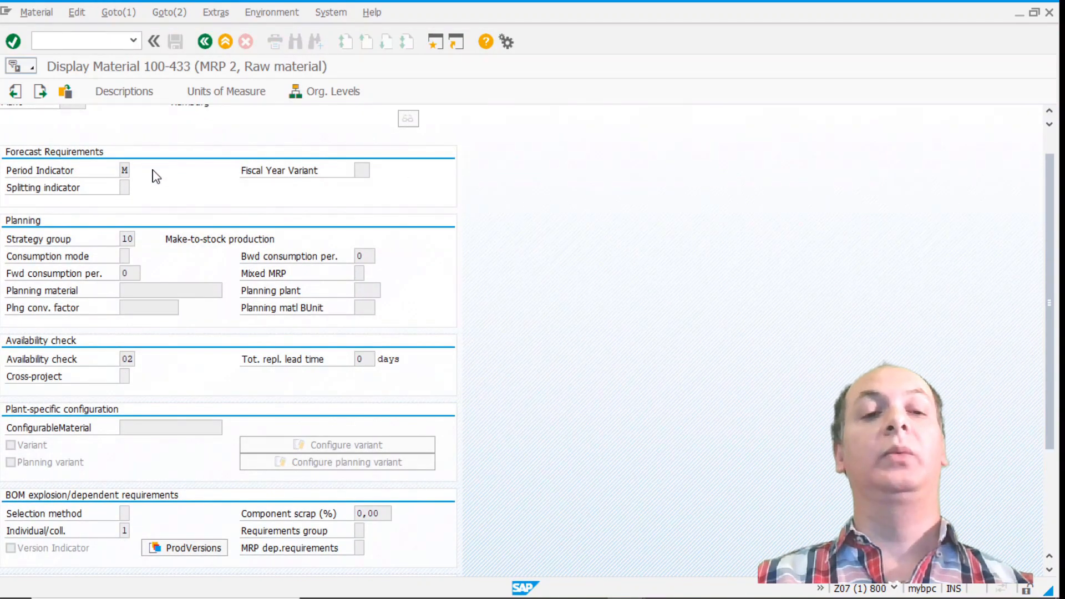
left_click(127, 240)
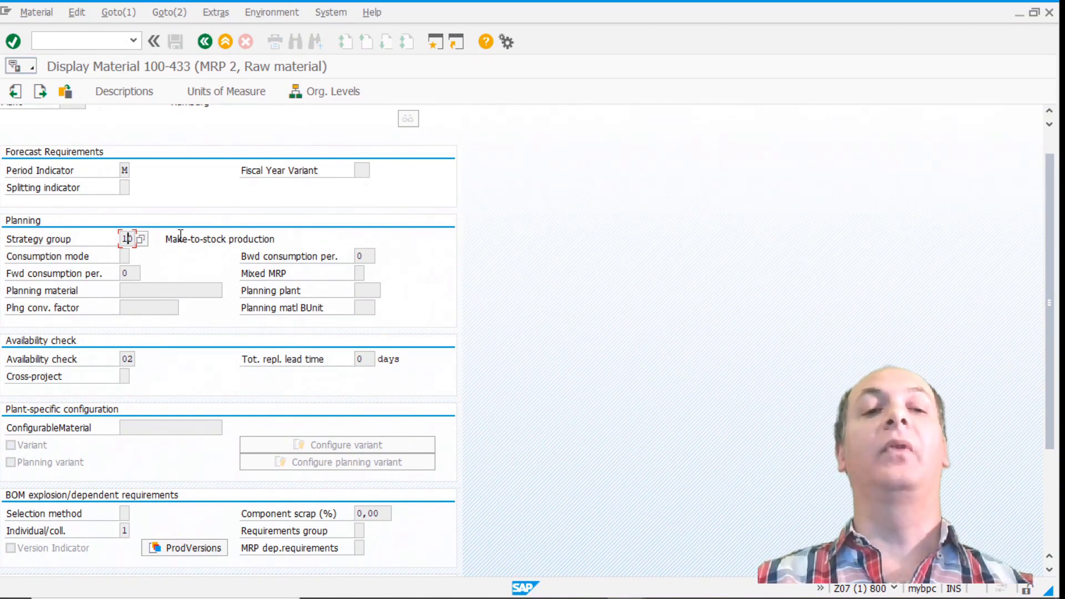
Leave the material display and start transaction XK03 to display a vendor.
left_click(79, 42)
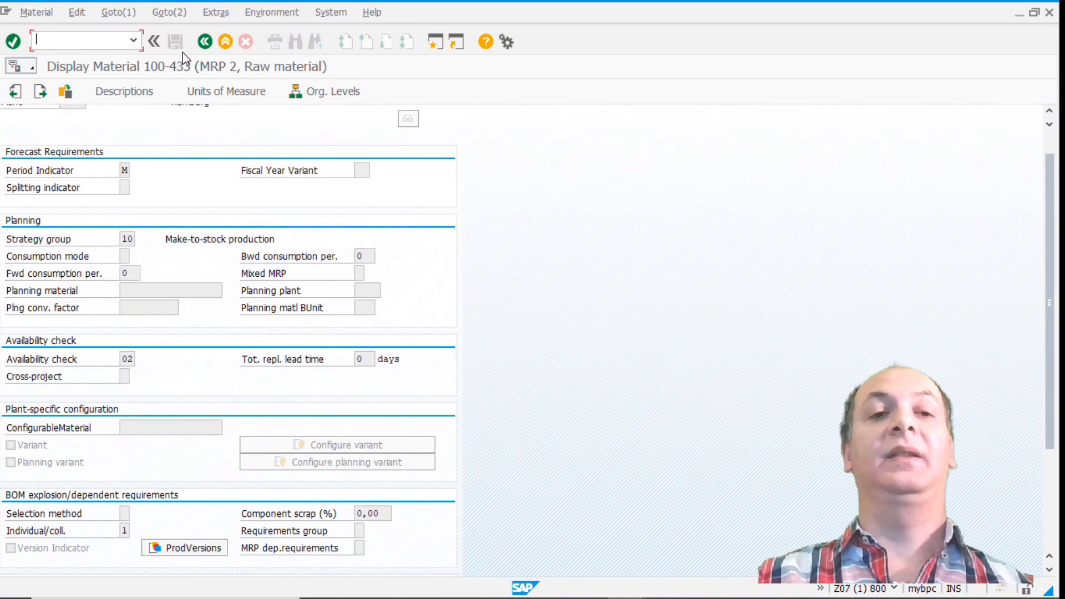
left_click(204, 42)
left_click(93, 43)
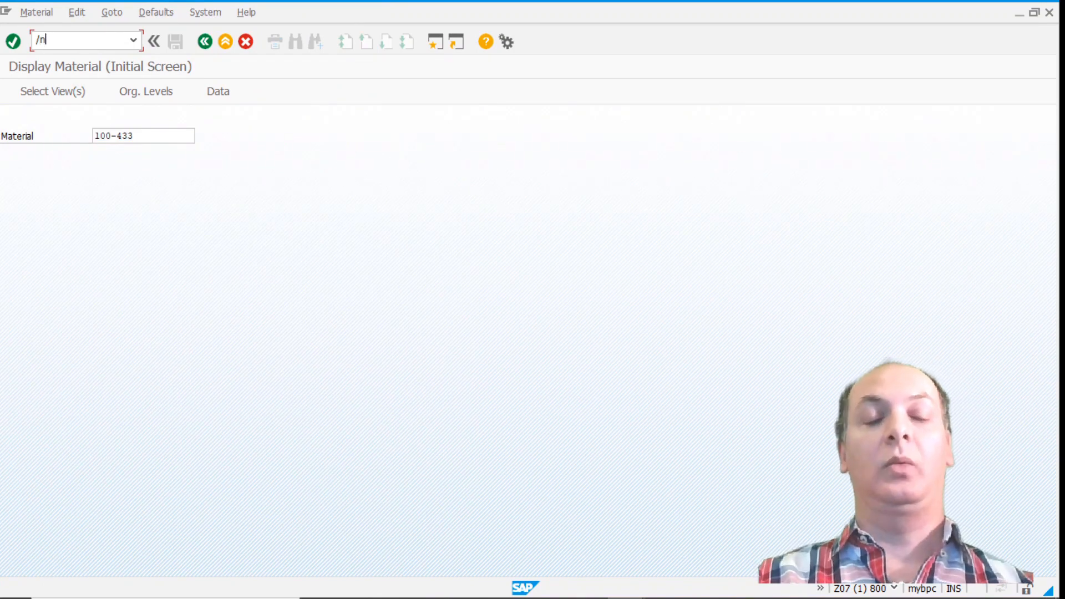
type("/nxk03")
key("Return")
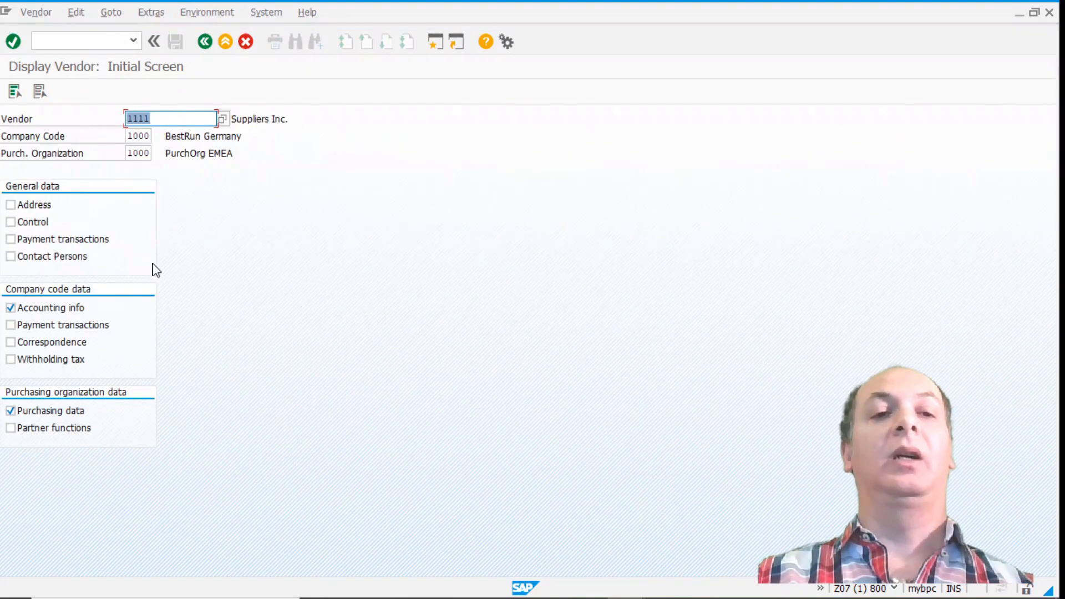
Display the purchasing data of vendor Suppliers Inc. and check its purchasing organization and automatic purchase order setting.
left_click(178, 121)
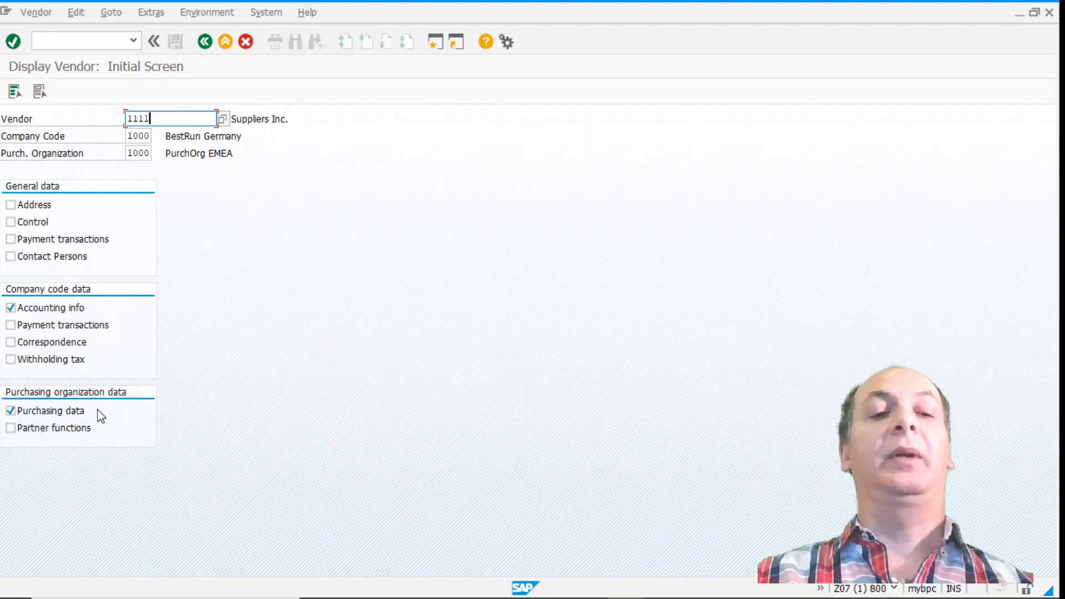
key("Return")
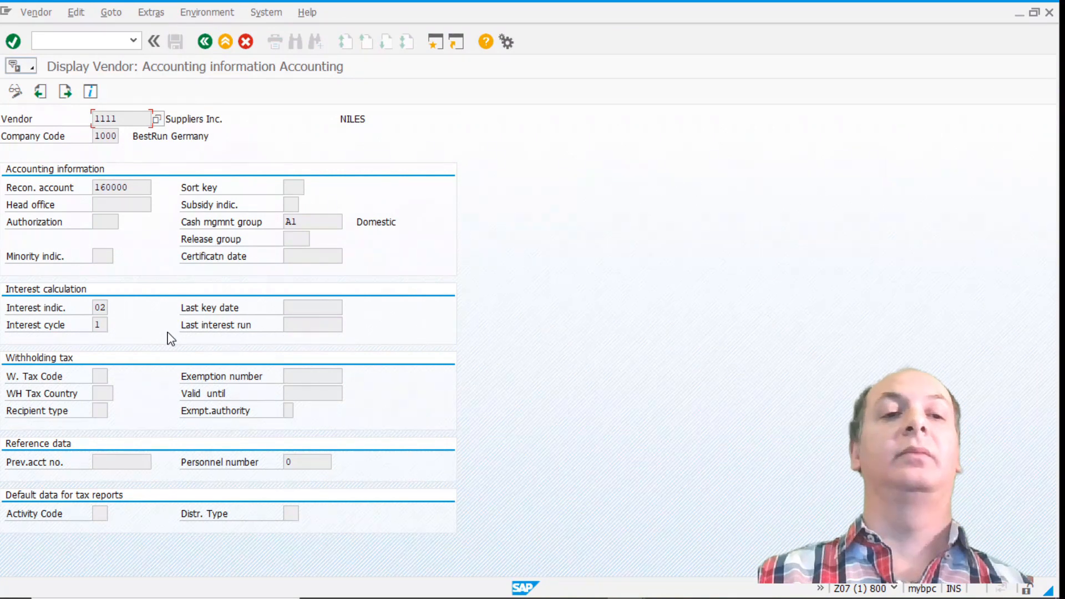
left_click(129, 120)
key("Return")
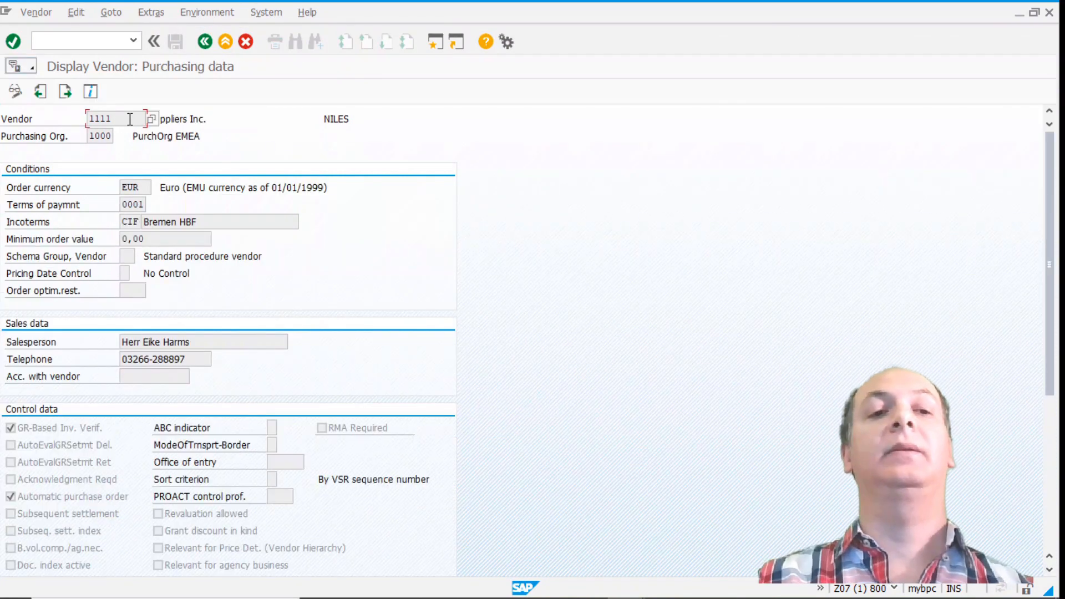
left_click(107, 137)
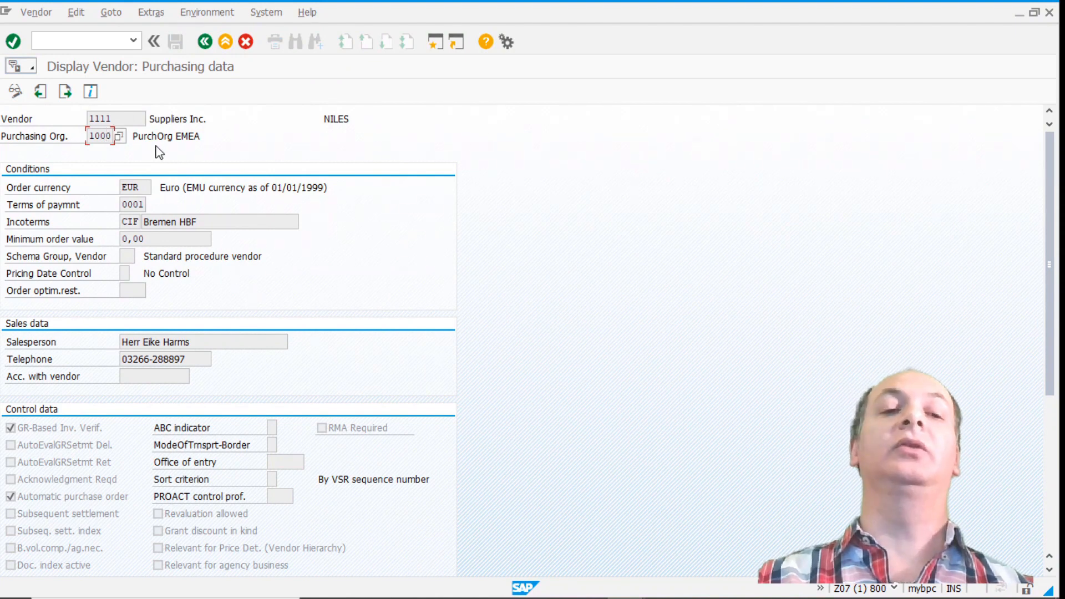
left_click(64, 497)
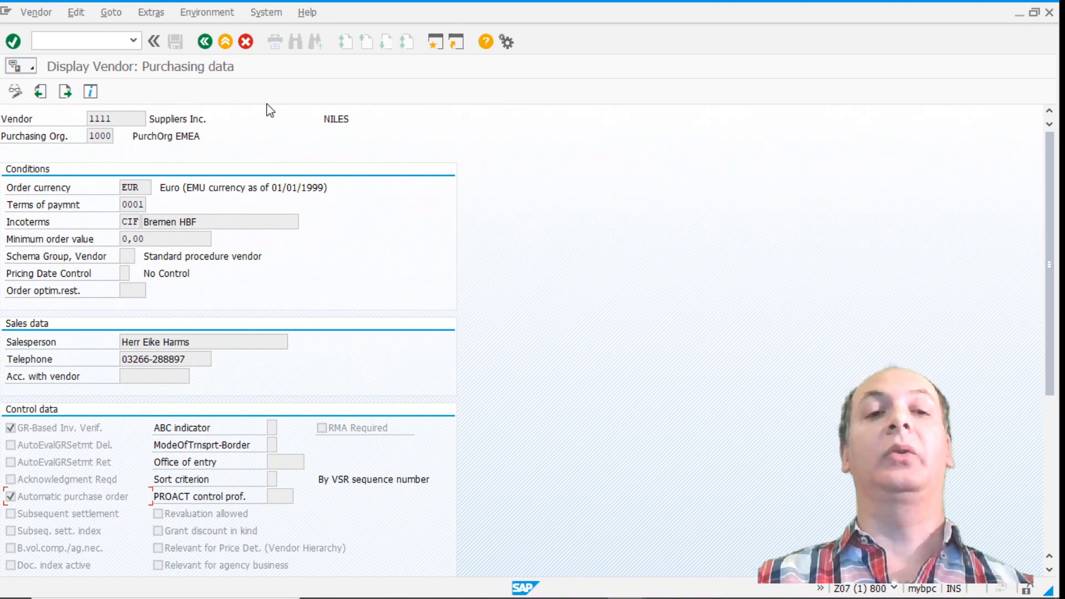
Start transaction ME12 and open the consignment info record for Suppliers Inc. and material 100-433 in plant 1000.
left_click(205, 41)
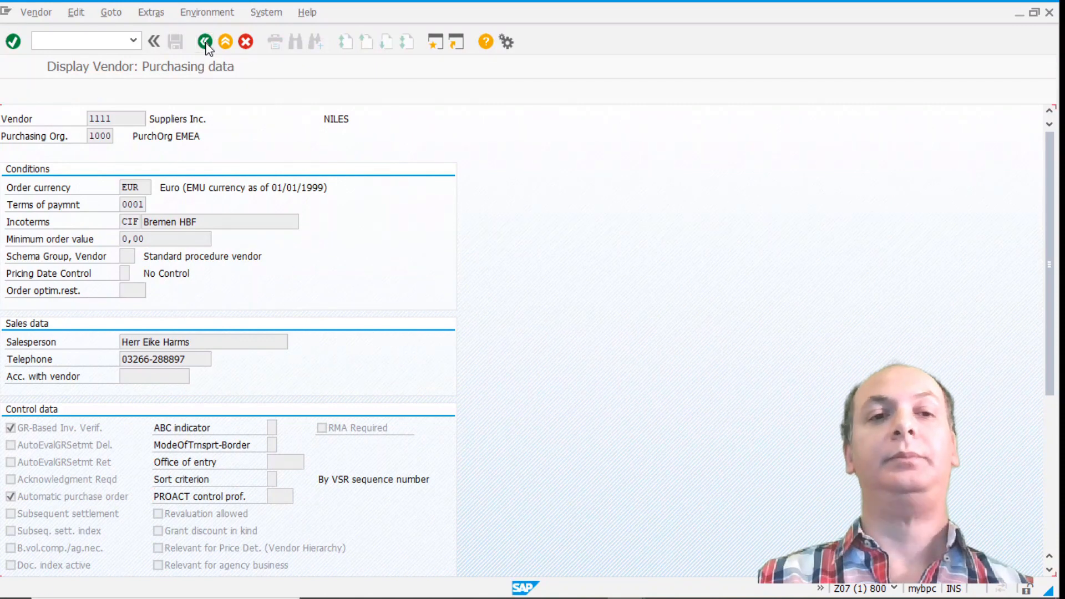
left_click(95, 41)
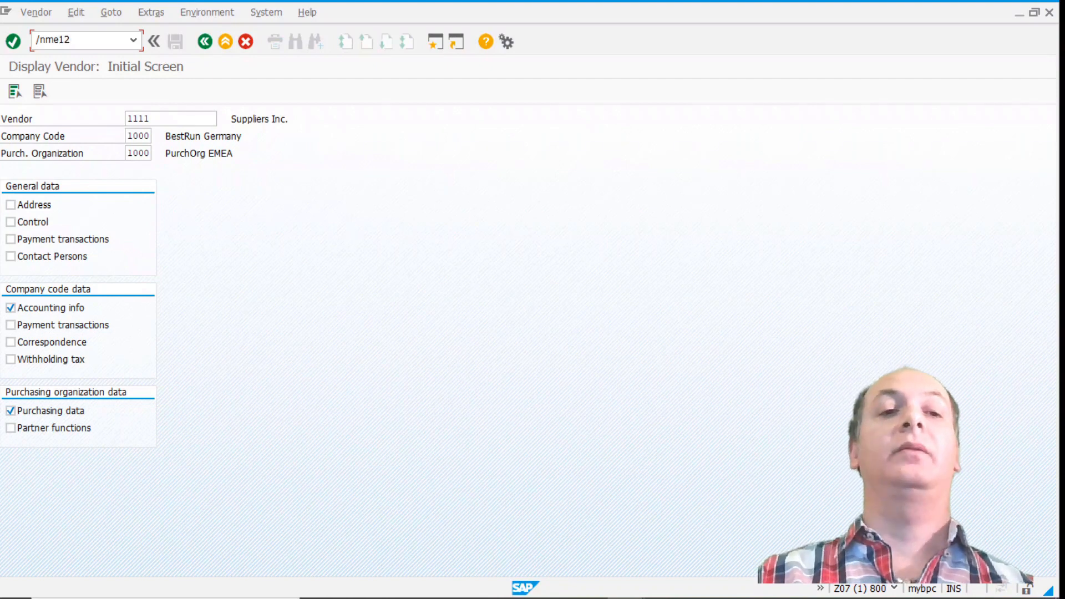
key("Return")
left_click(125, 157)
left_click(145, 172)
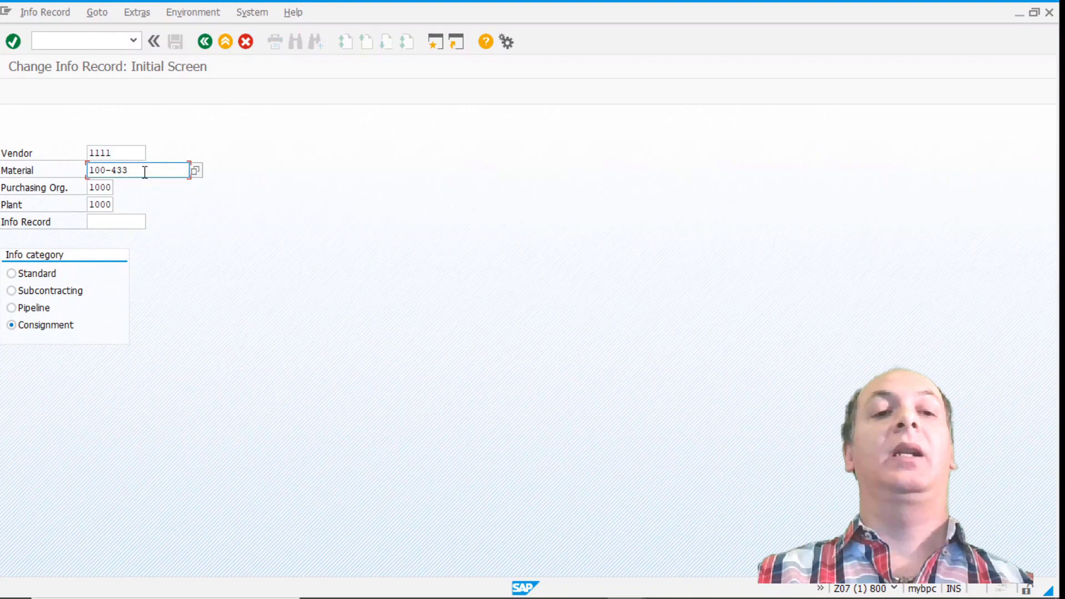
left_click(103, 192)
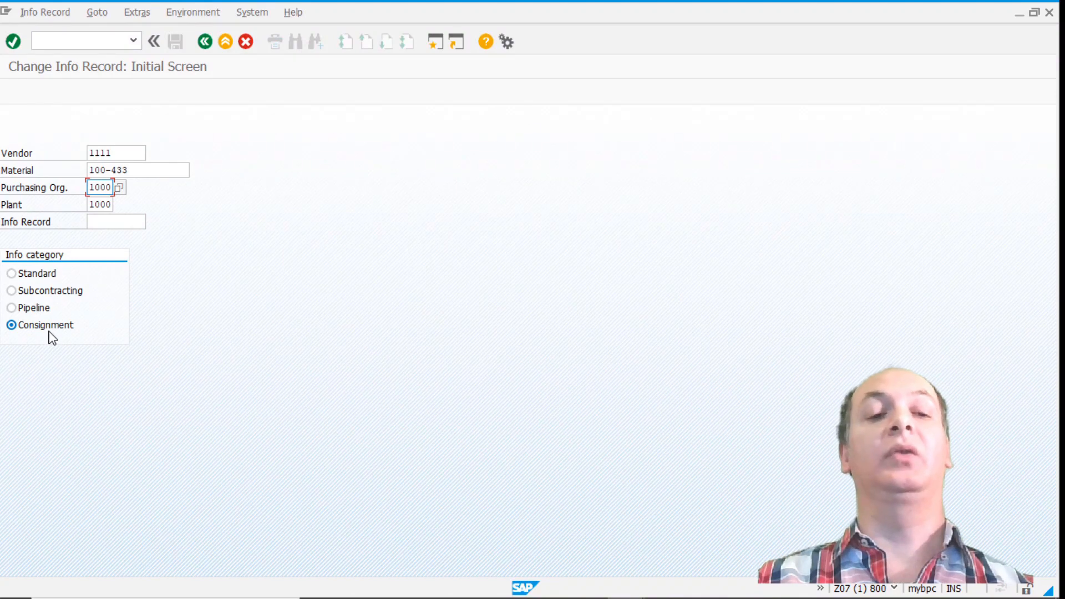
key("Return")
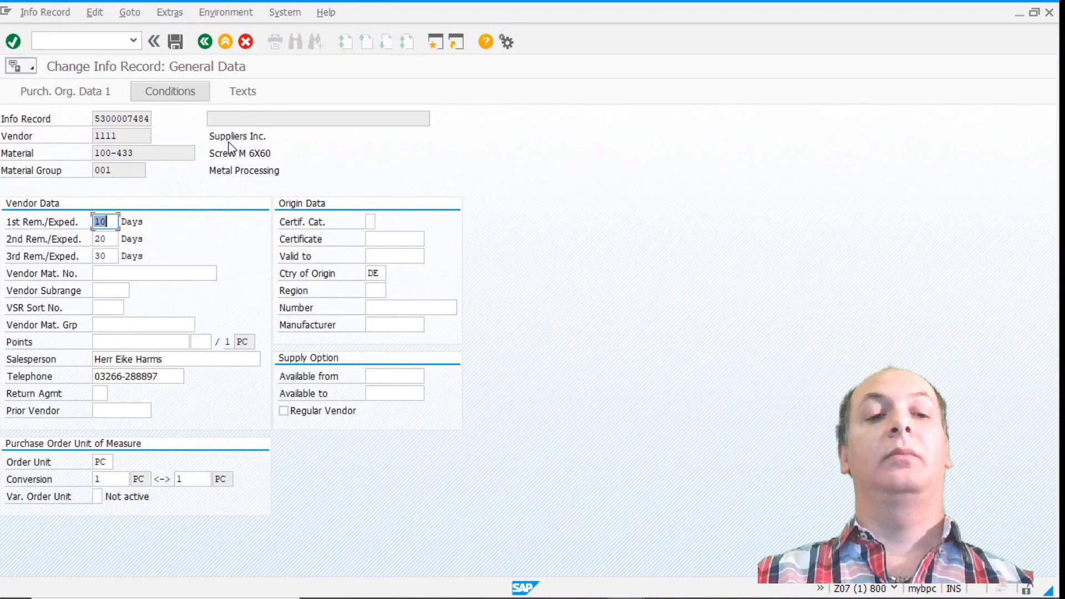
Display the info record's purchasing organization data and check the net price and tax code.
left_click(58, 91)
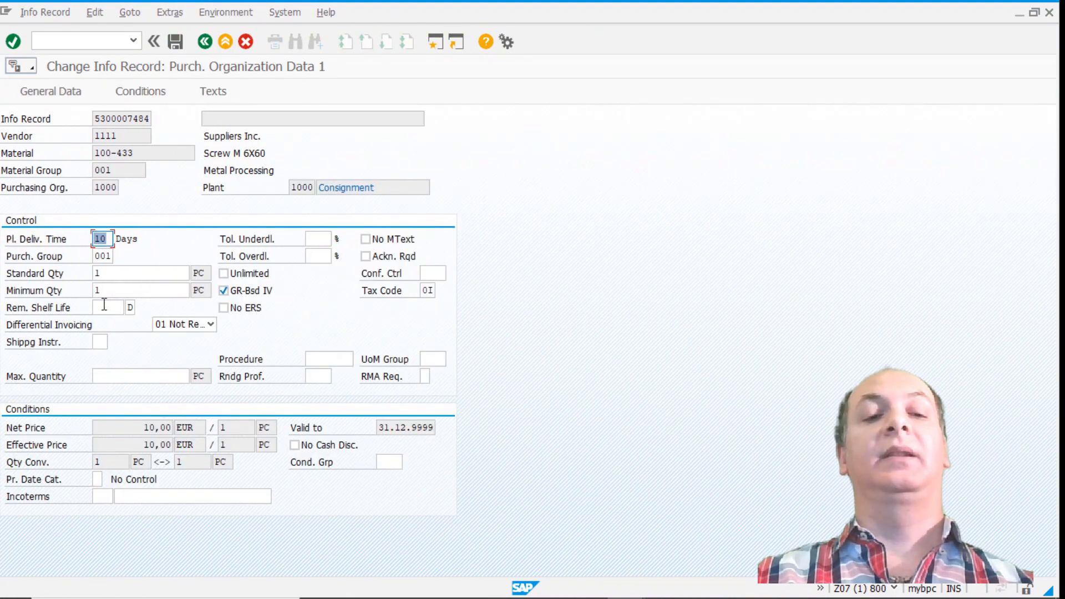
left_click(131, 429)
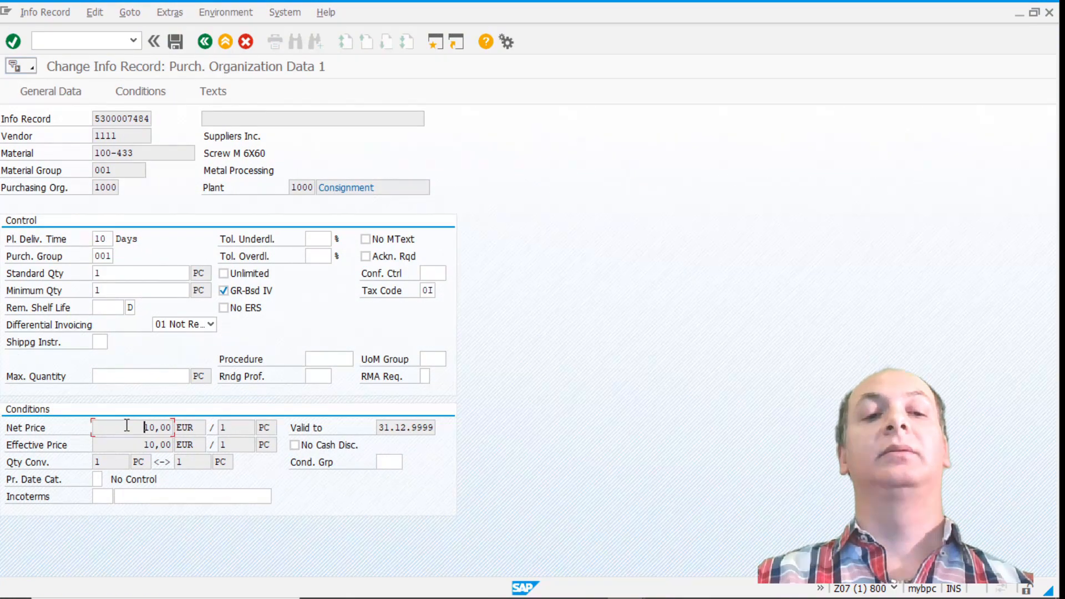
left_click(425, 290)
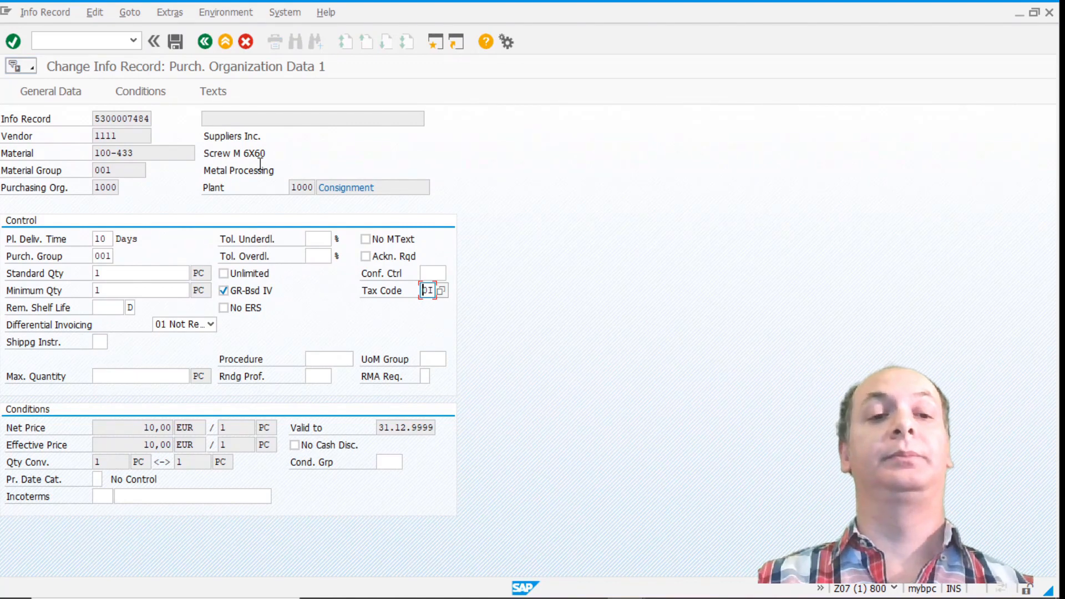
Leave the info record and start transaction ME01 to maintain the source list.
left_click(204, 42)
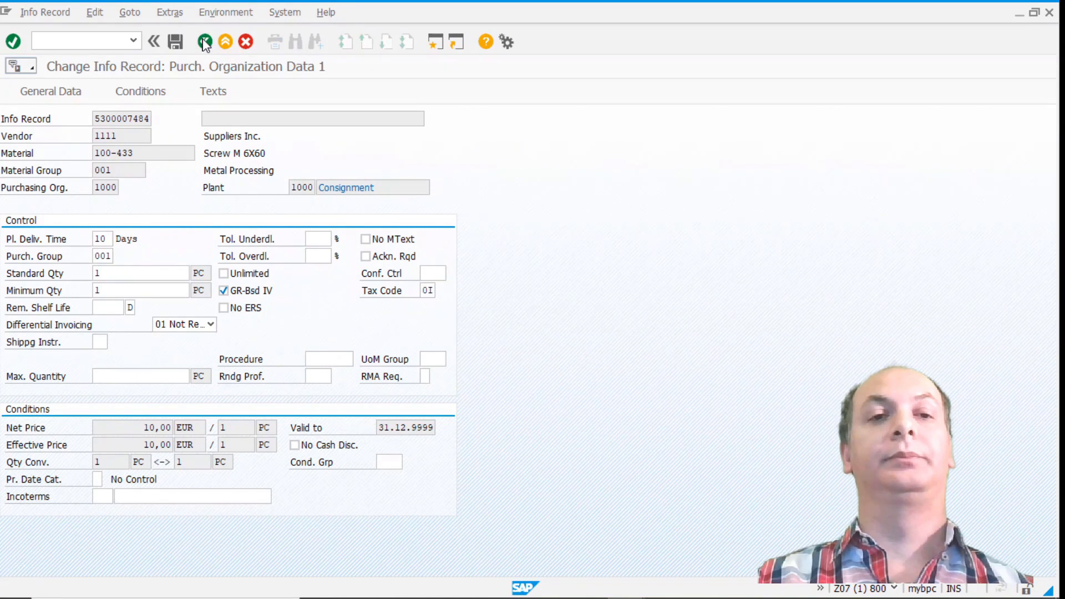
left_click(64, 43)
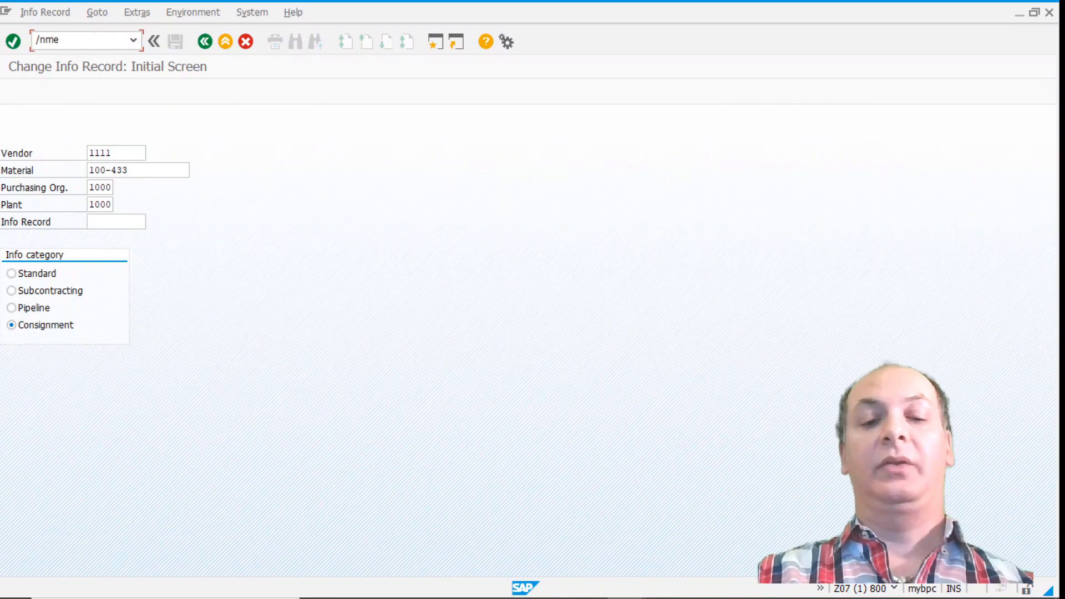
type("/nme01")
key("Return")
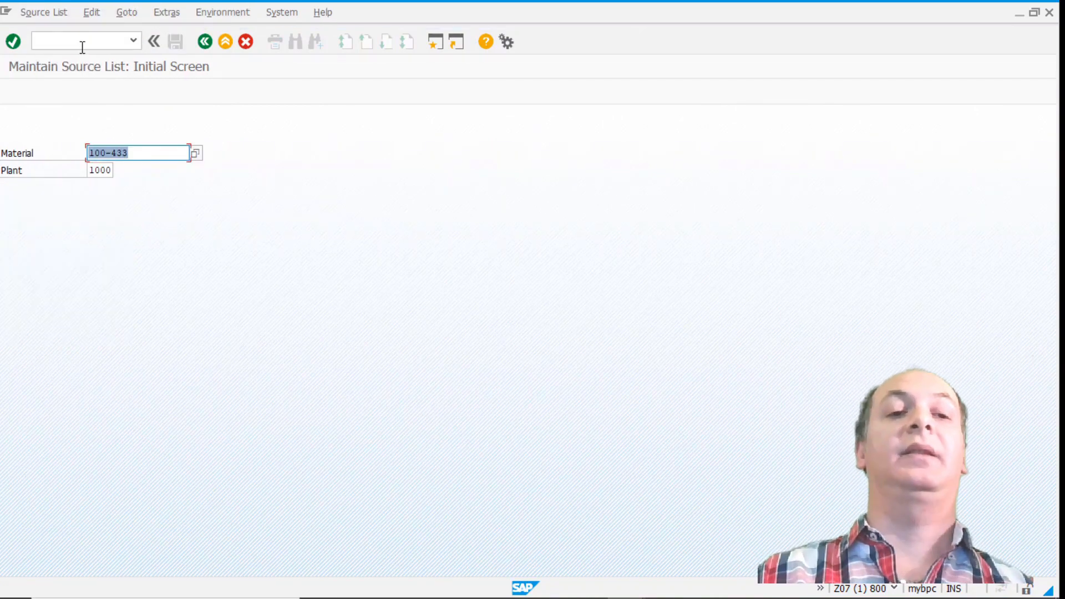
Open the source list of material 100-433 for plant 1000 and check its vendor and MRP indicator.
left_click(148, 159)
key("Return")
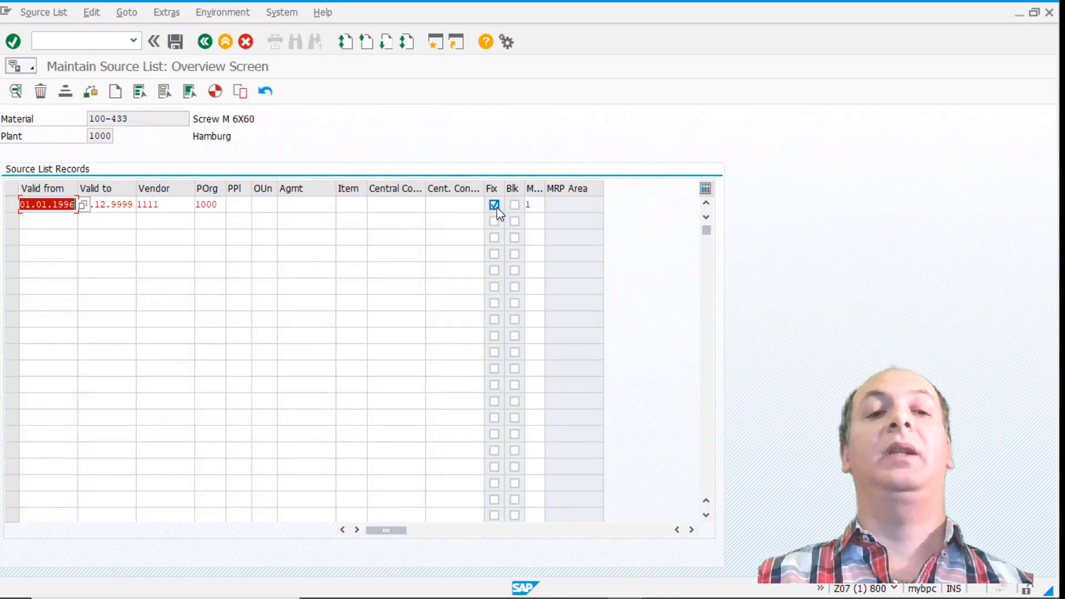
double_click(172, 205)
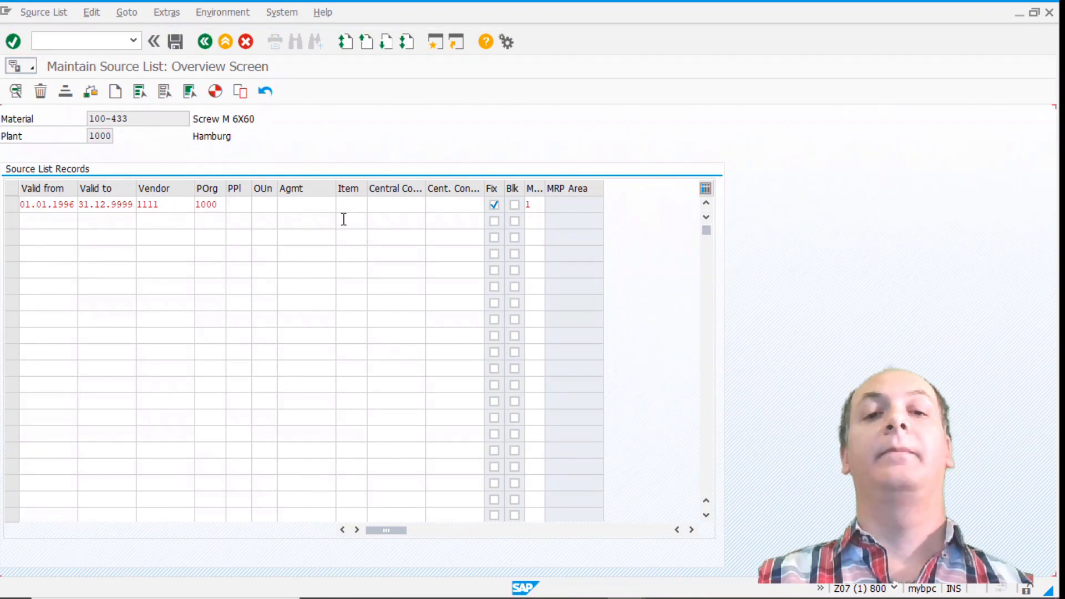
left_click(539, 205)
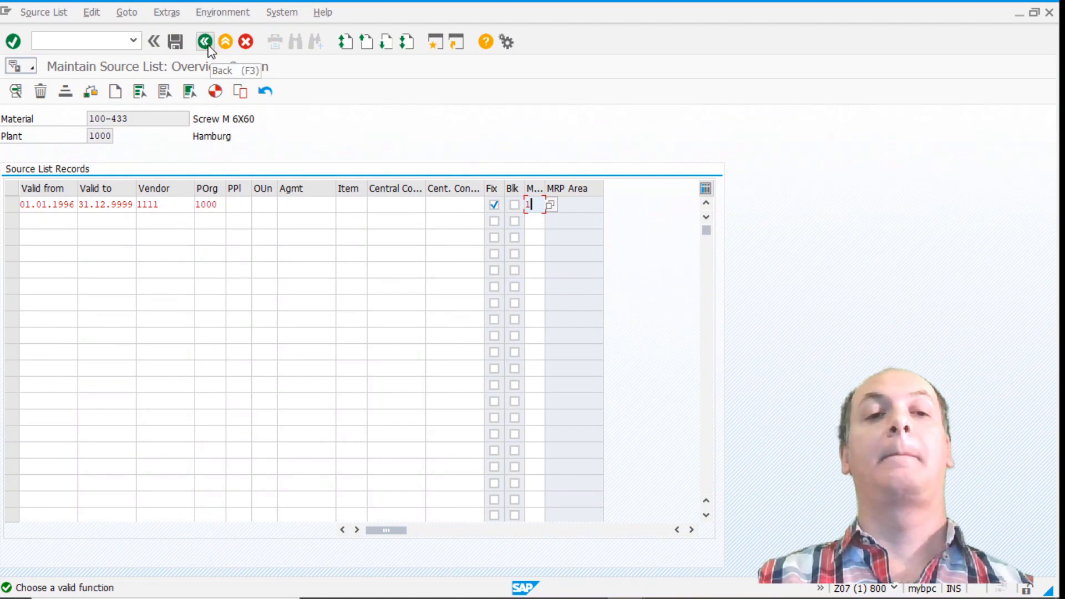
Save the source list and start transaction MRM2 to change the invoice verification output condition records.
left_click(176, 43)
left_click(95, 45)
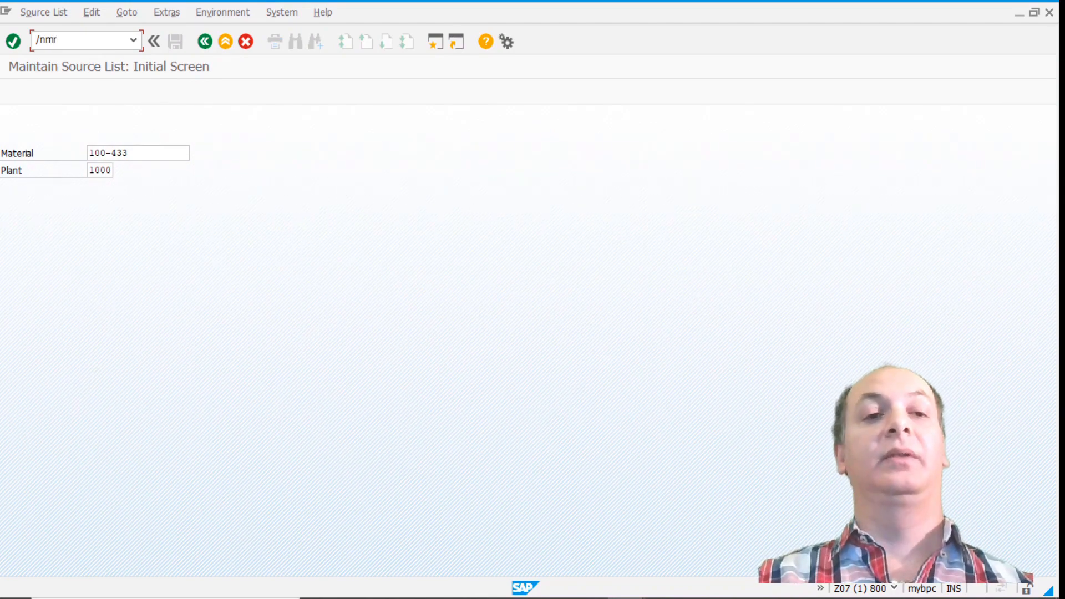
type("/nmr2m")
key("Return")
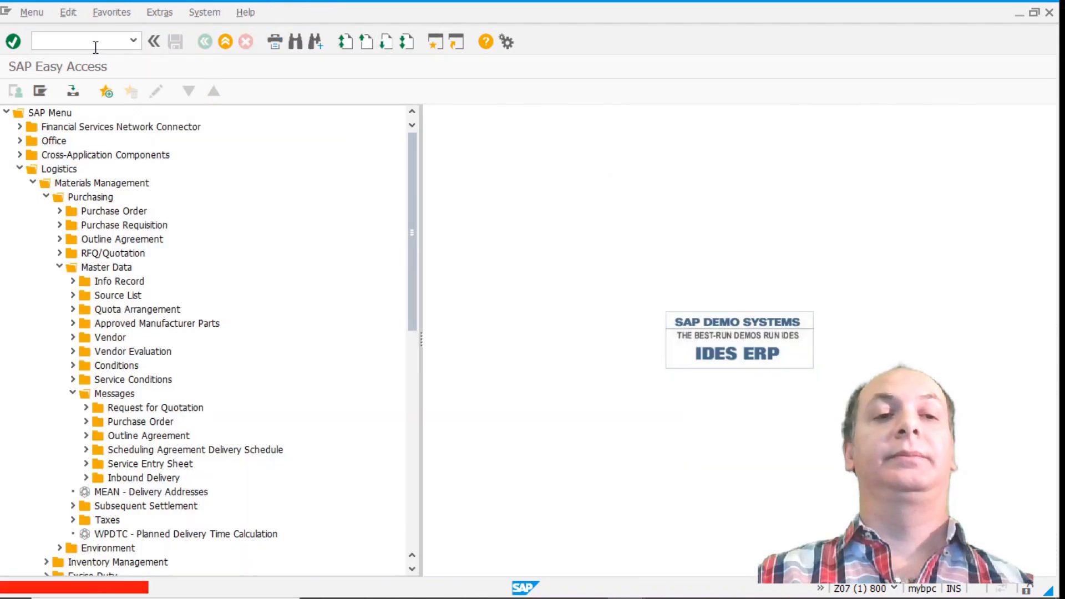
key("Return")
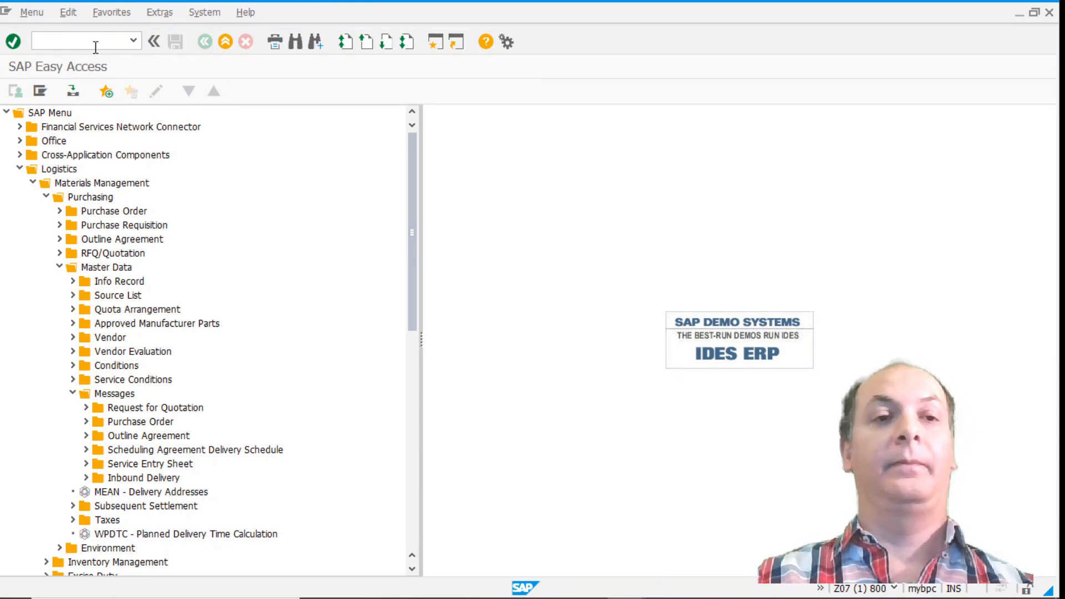
left_click(100, 37)
type("mr")
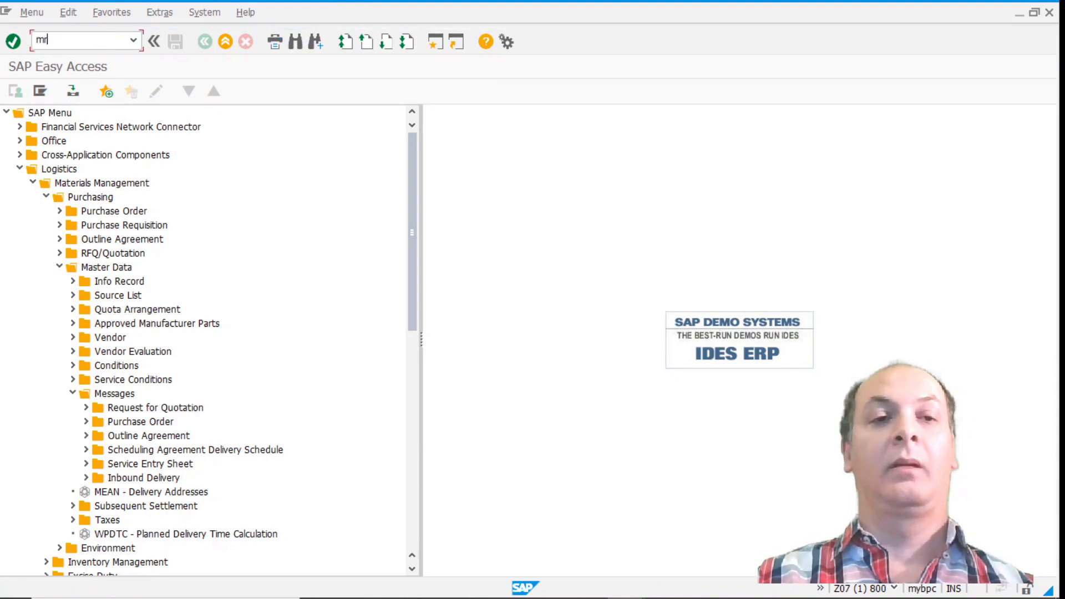
type("m2")
key("Return")
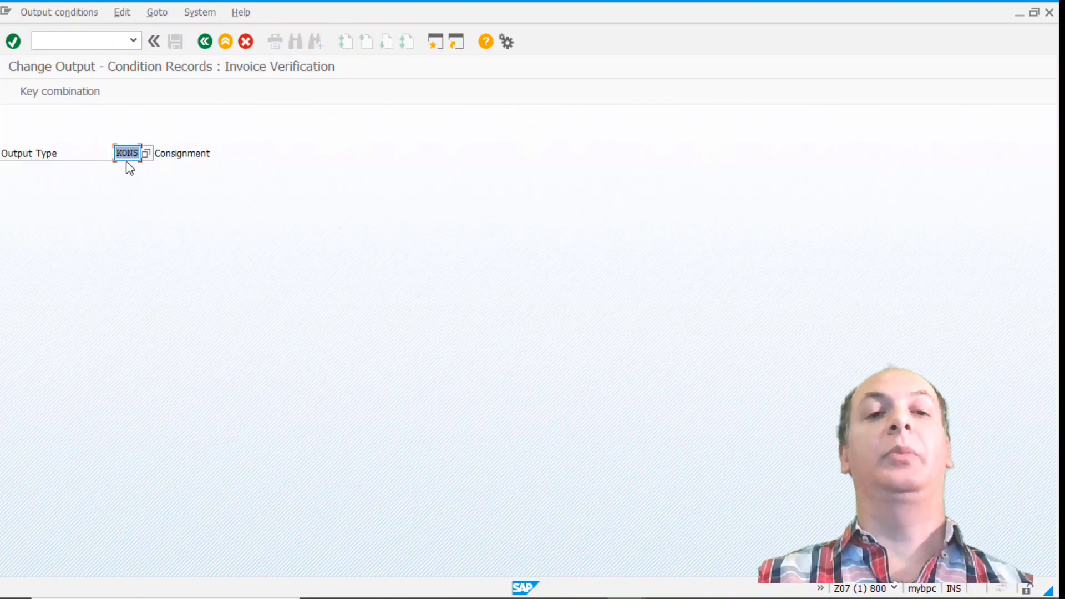
Display the KONS output condition records by company code and vendor for company code 1000 and Suppliers Inc., and check the entries.
left_click(197, 151)
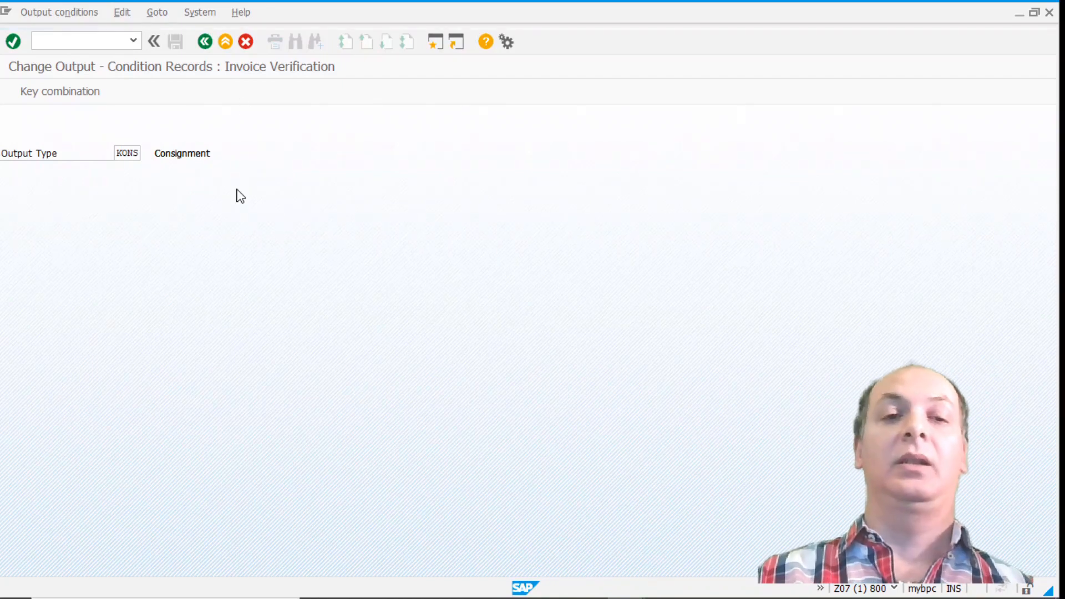
key("Return")
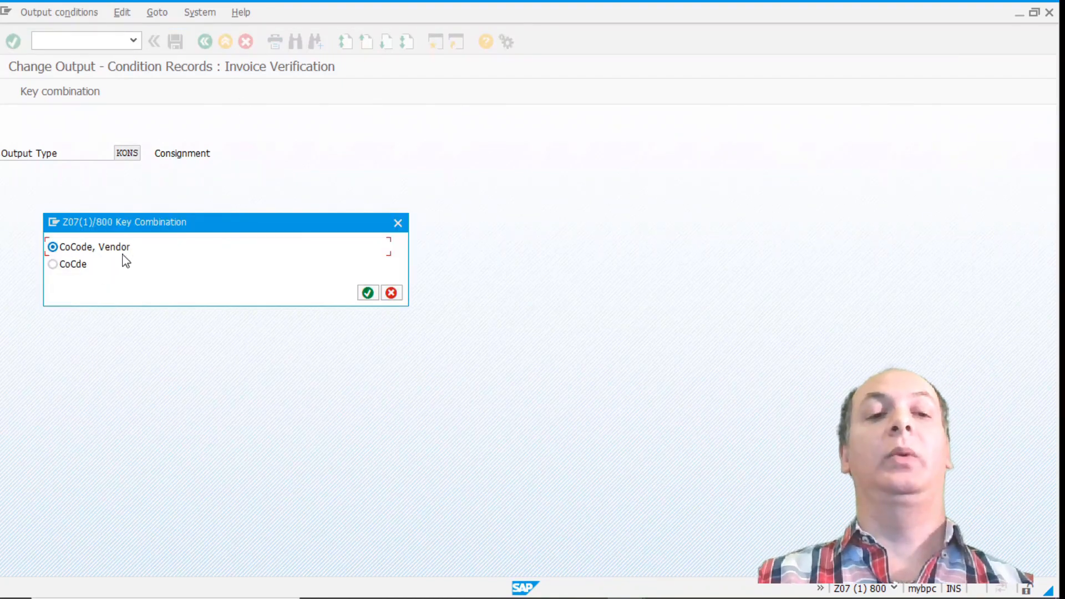
left_click(370, 297)
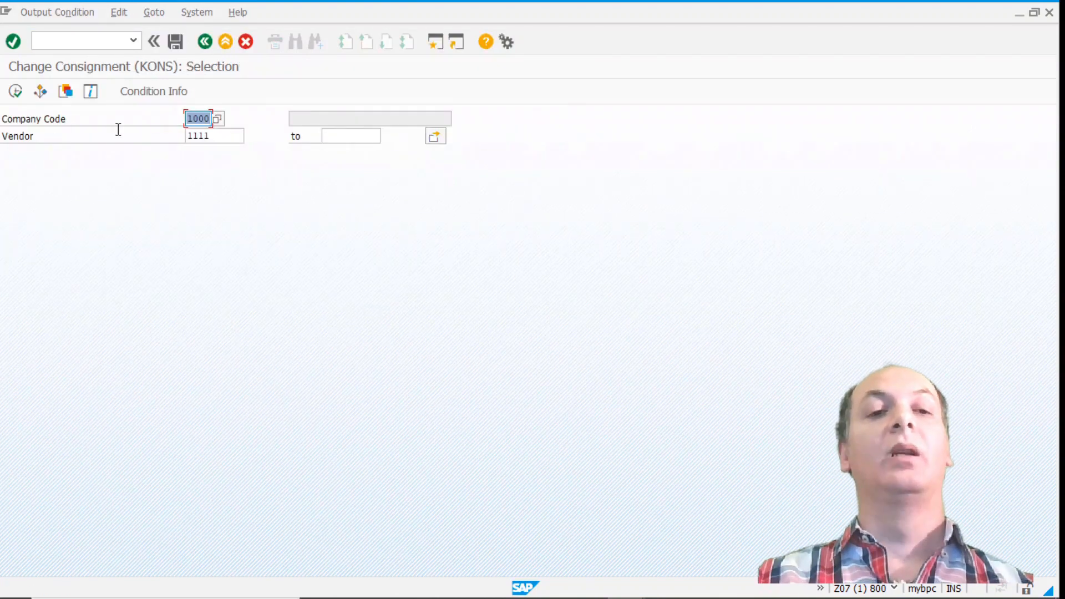
left_click(15, 91)
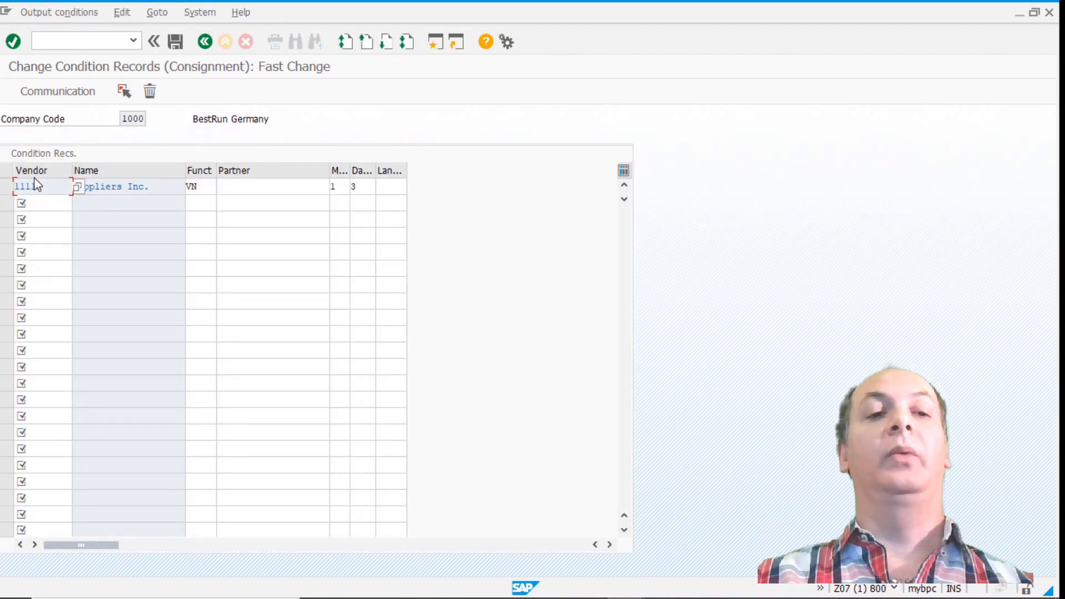
left_click(281, 190)
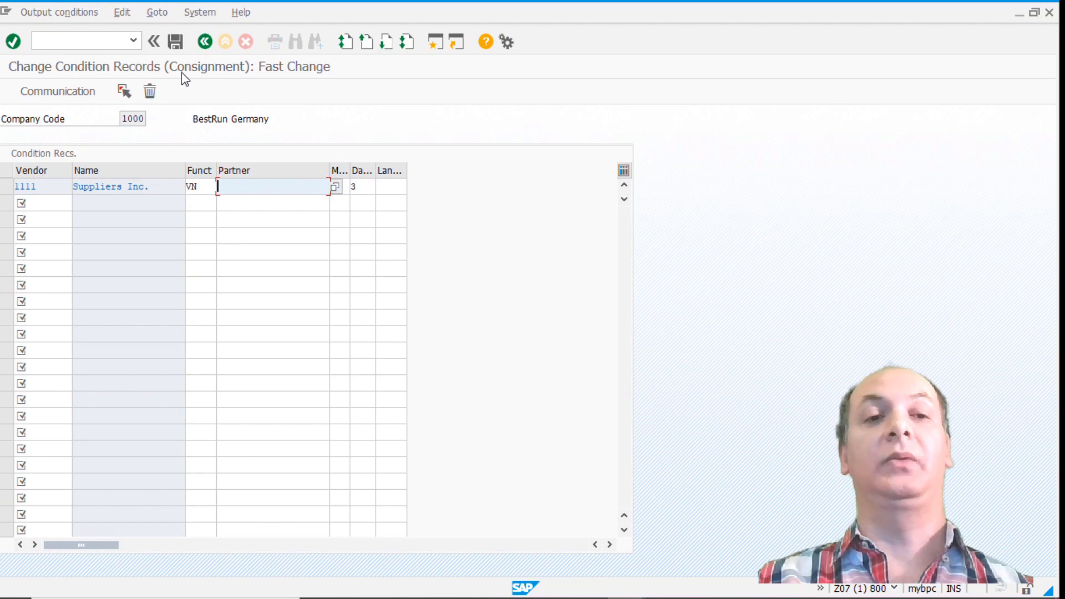
left_click(204, 42)
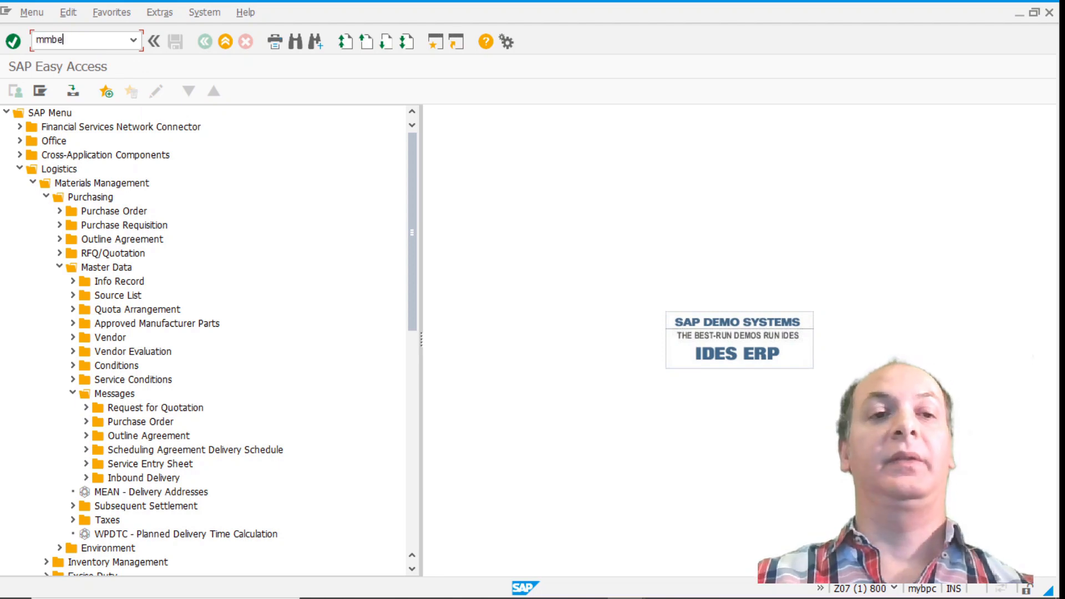
Start transaction MMBE and check the stock overview of material 100-433 in plant 1000.
key("Return")
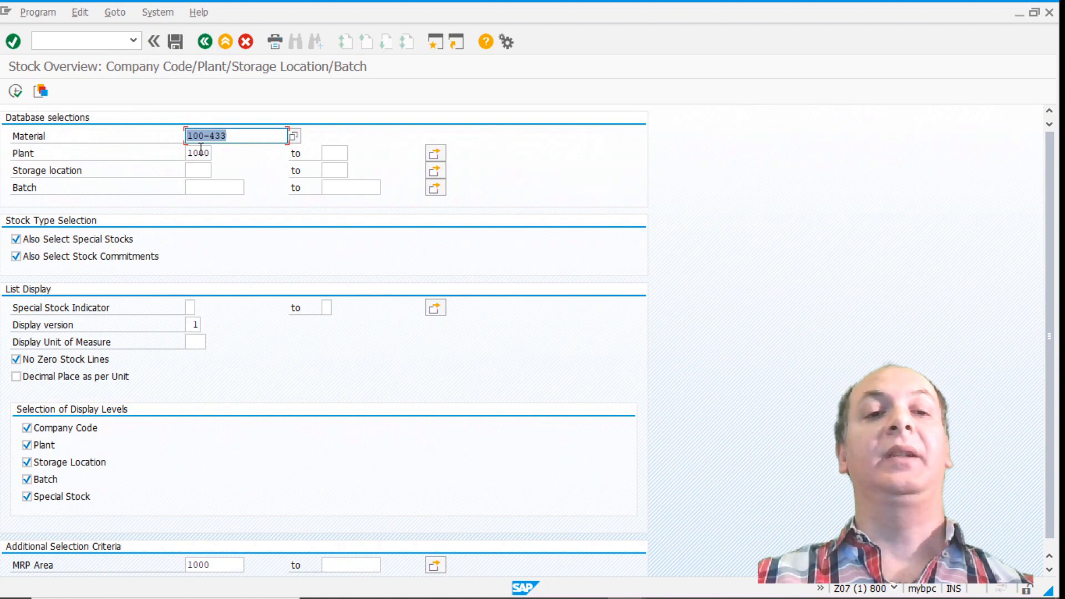
left_click(201, 150)
left_click(17, 92)
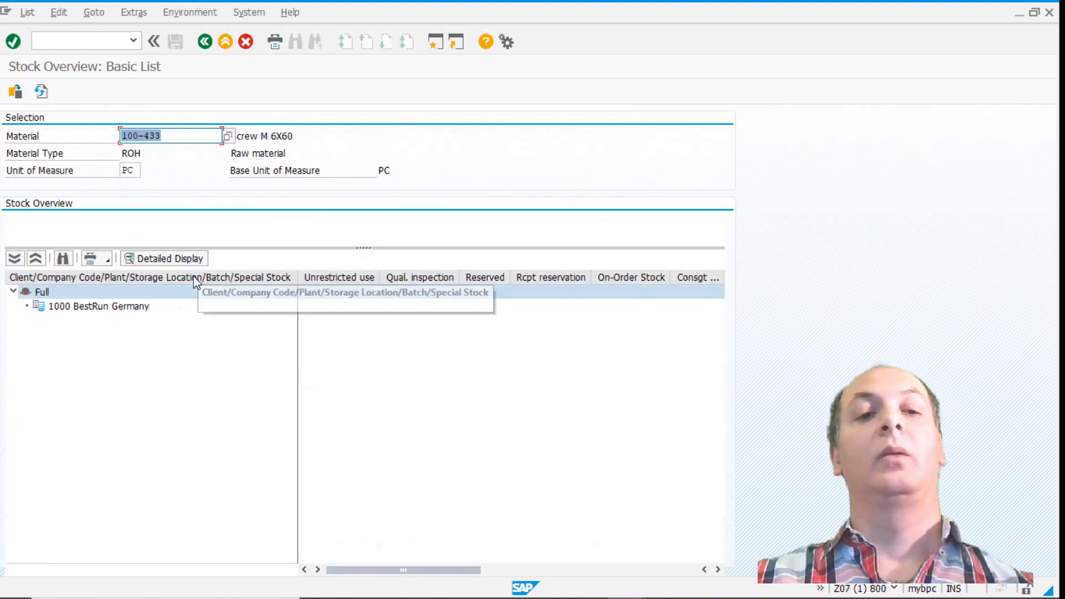
left_click(213, 46)
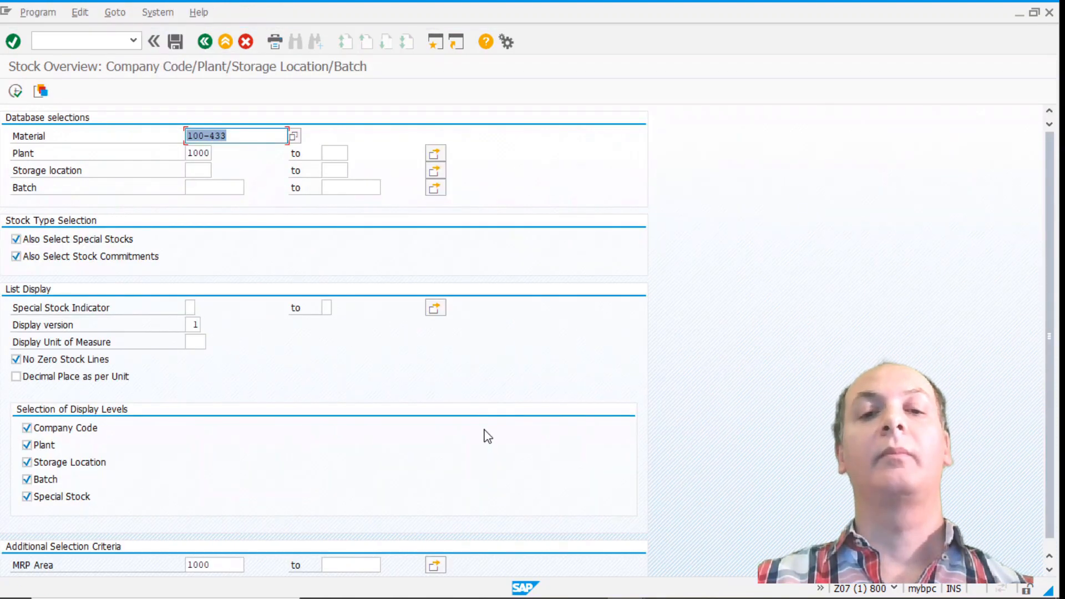
Switch to the second SAP session and run transaction MD04 to check the available quantity of material 100-433 in plant 1000.
key("alt+Tab")
key("alt+Tab")
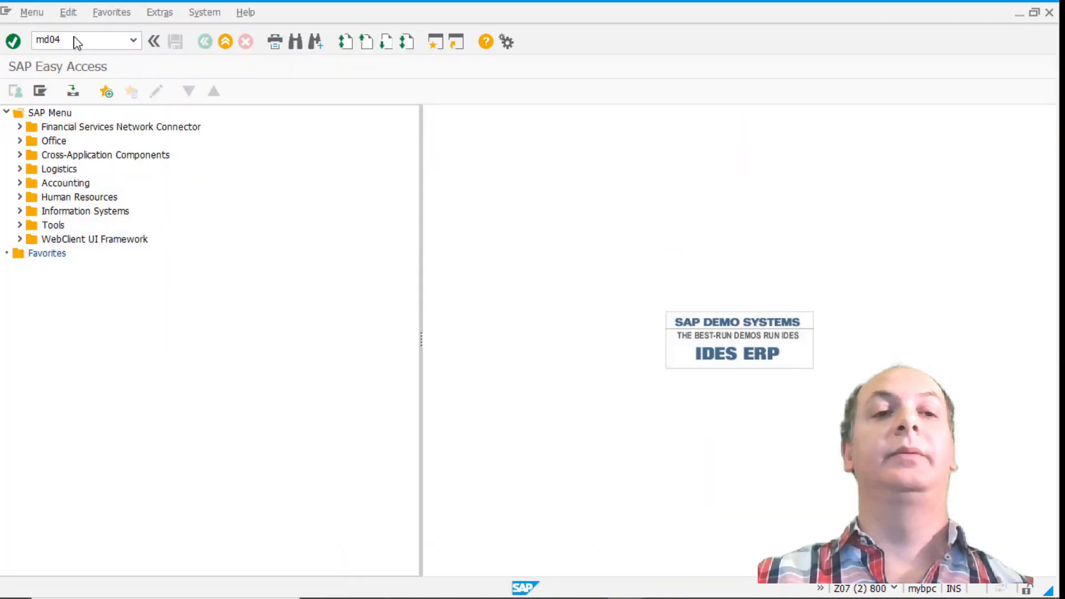
key("Return")
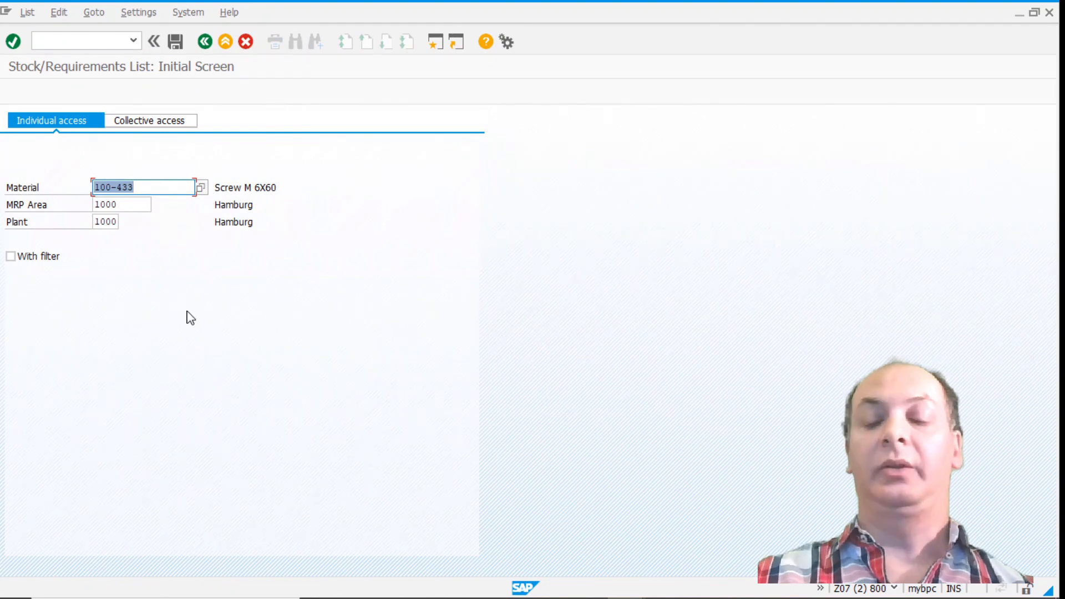
key("Return")
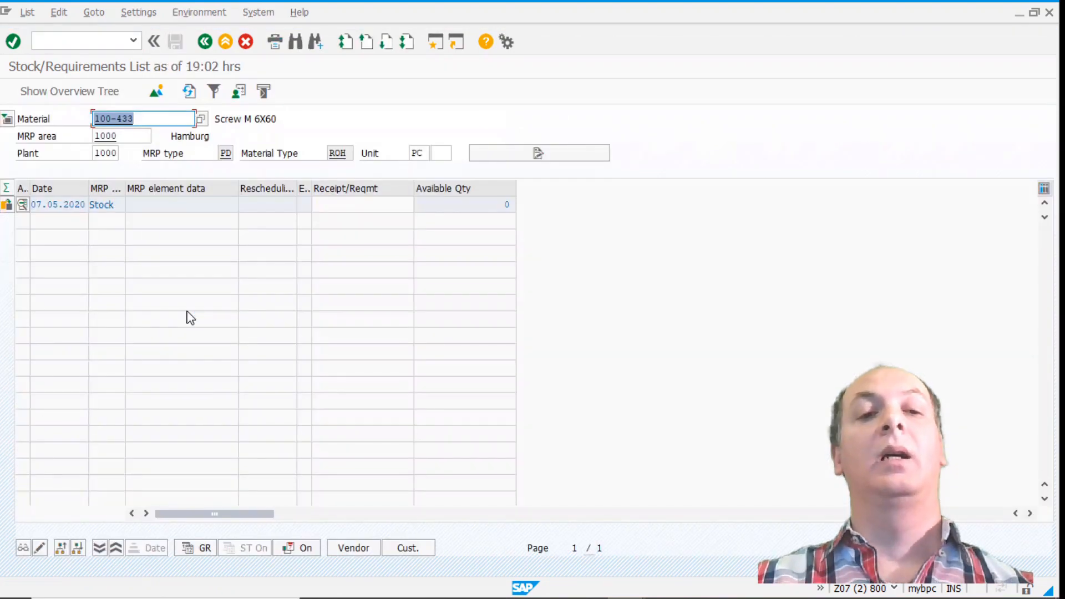
left_click(457, 205)
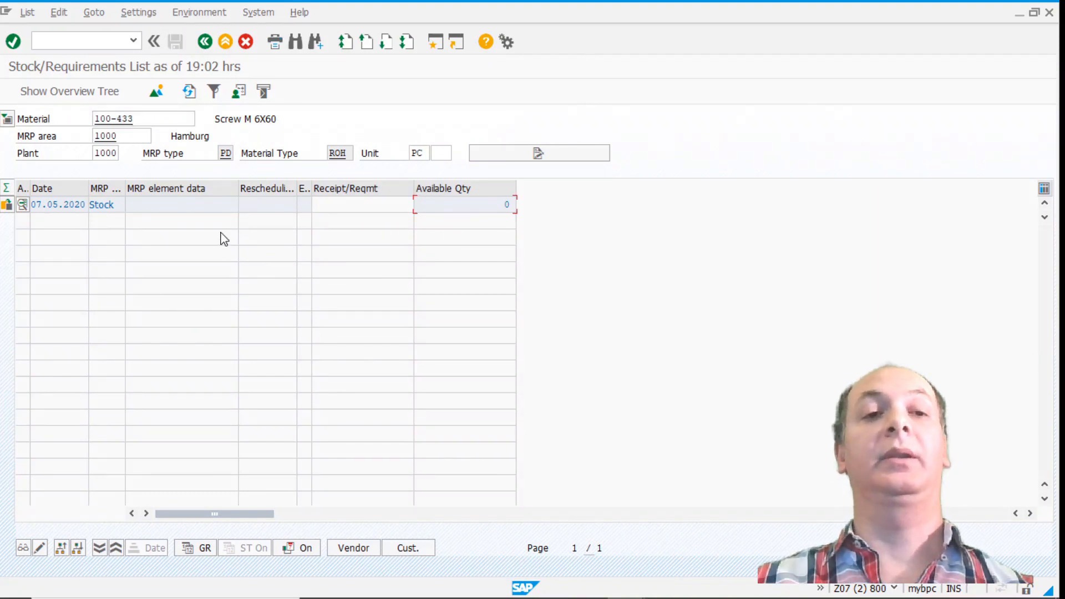
Switch to the third SAP session and start creating planned independent requirements for material 100-433 in plant 1000 with planning period D.
mouse_move(502, 597)
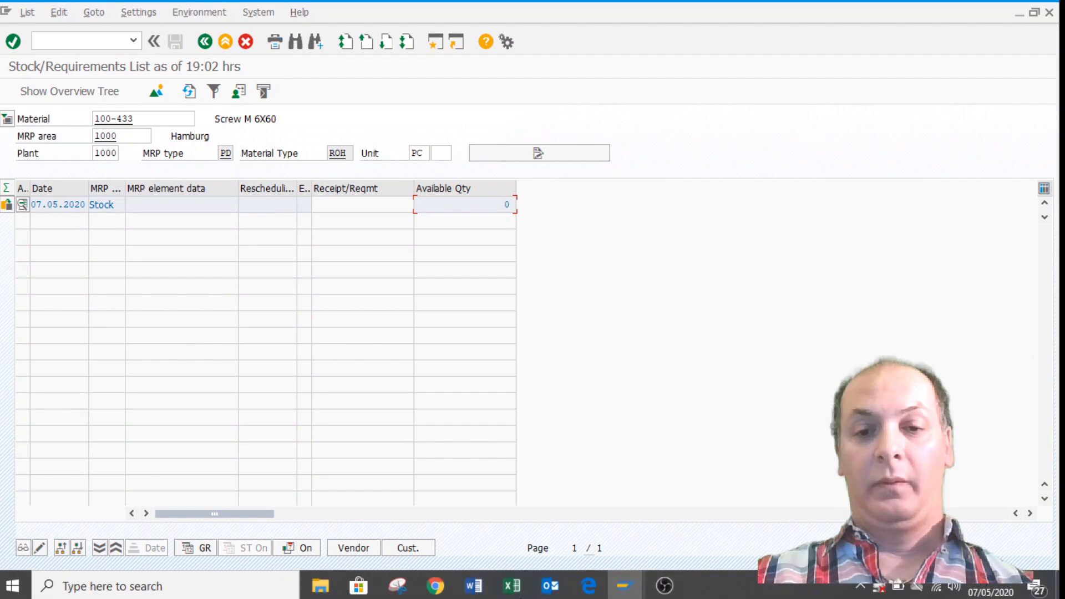
mouse_move(616, 589)
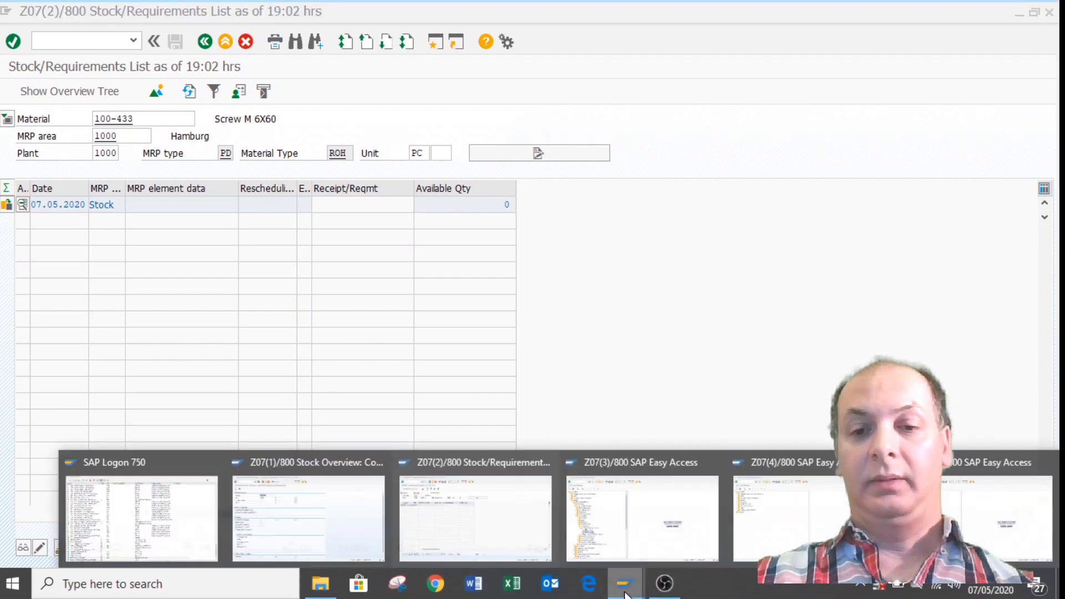
left_click(660, 513)
left_click(97, 39)
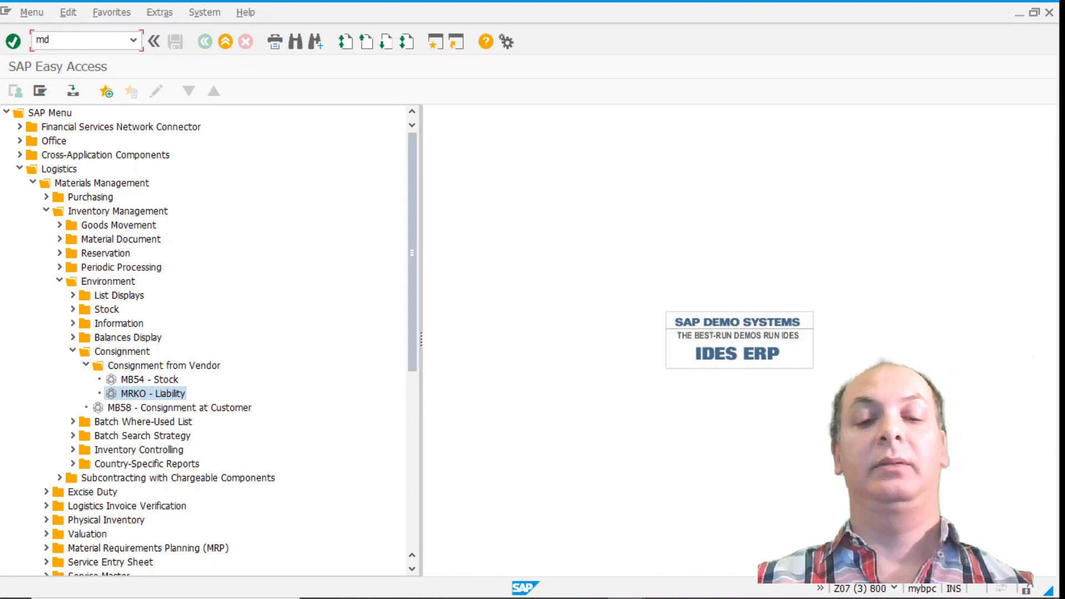
key("Return")
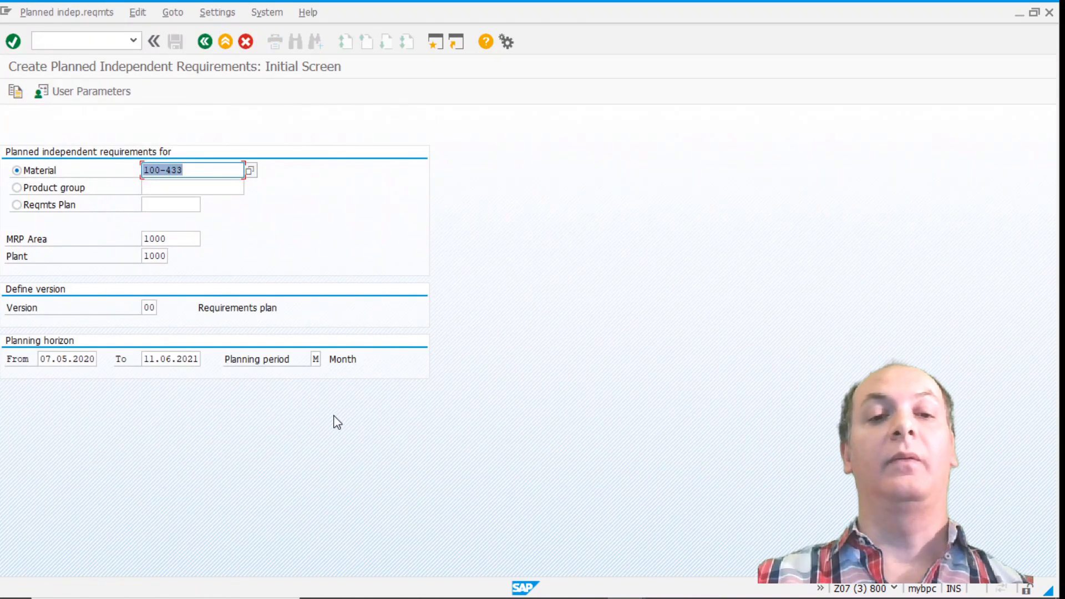
left_click(314, 360)
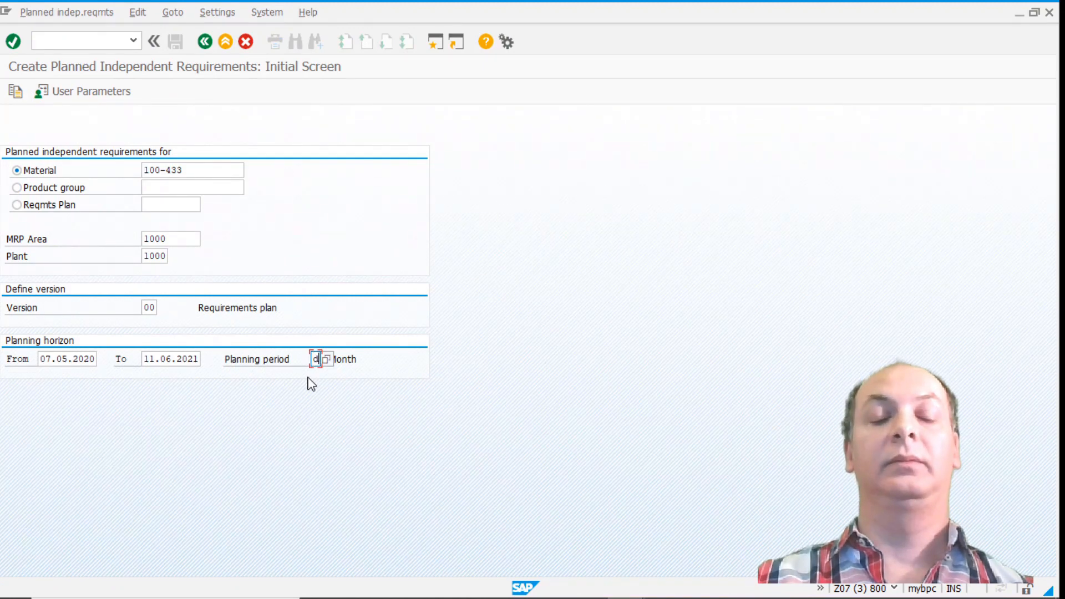
type("d")
key("Return")
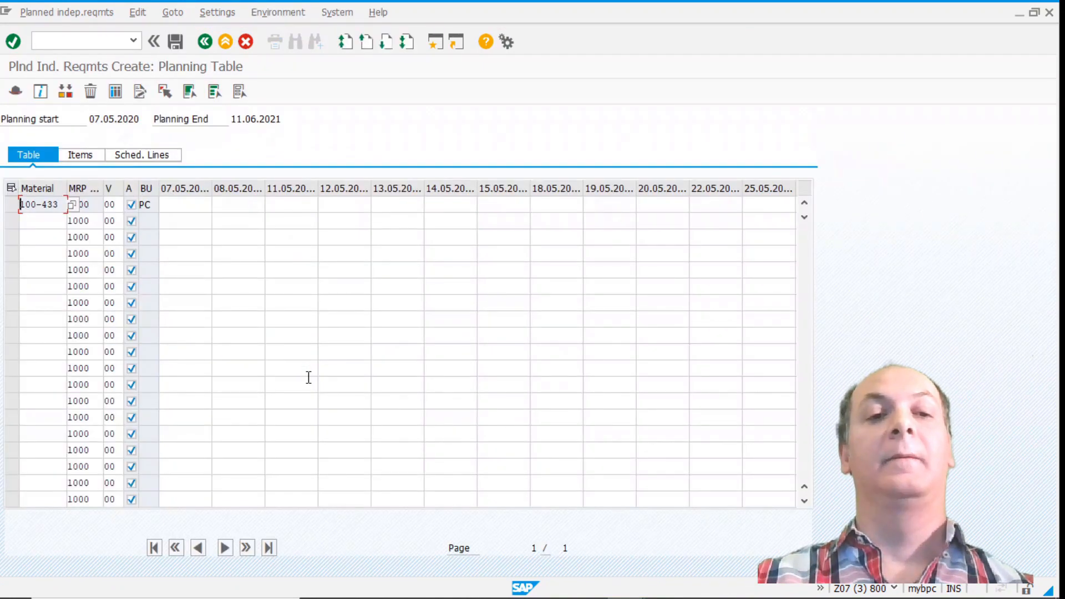
Enter a schedule line with requirement date 20.05.2020 and a planned quantity of 100, and save the planned independent requirement.
left_click(146, 157)
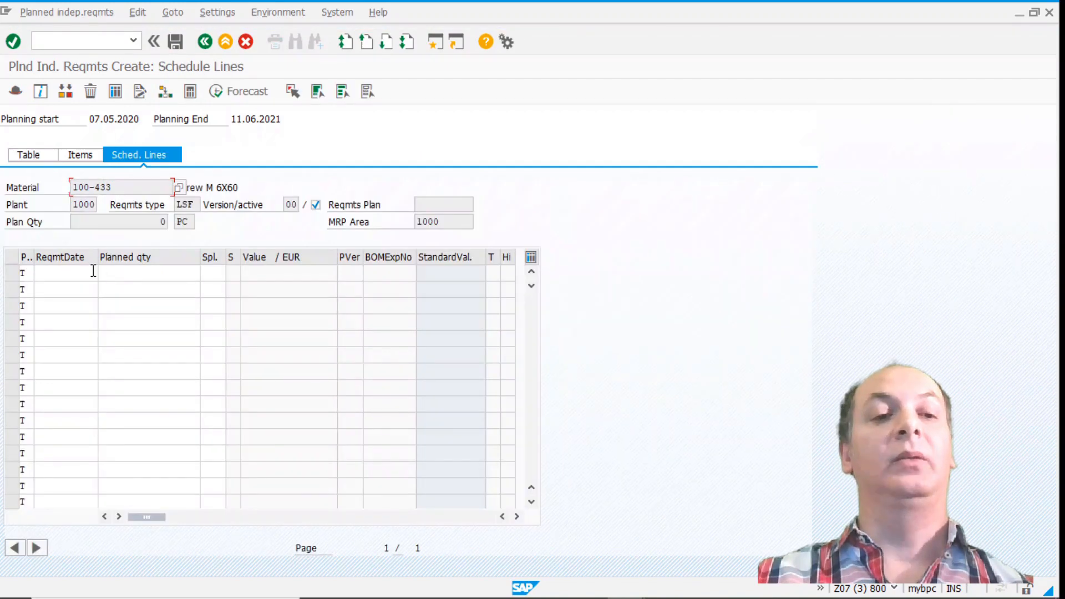
left_click(65, 273)
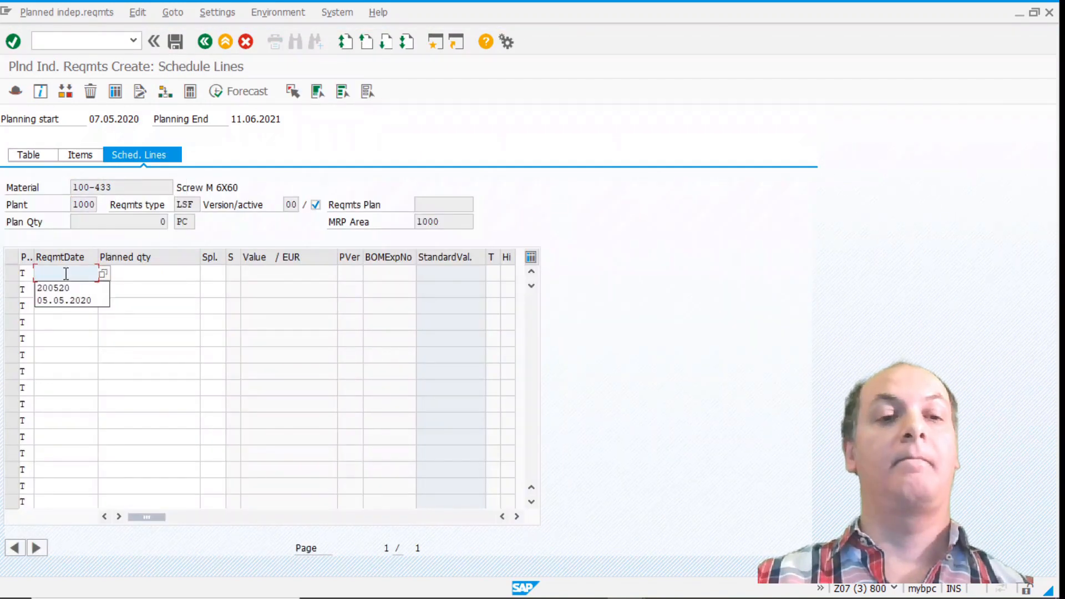
key("Down")
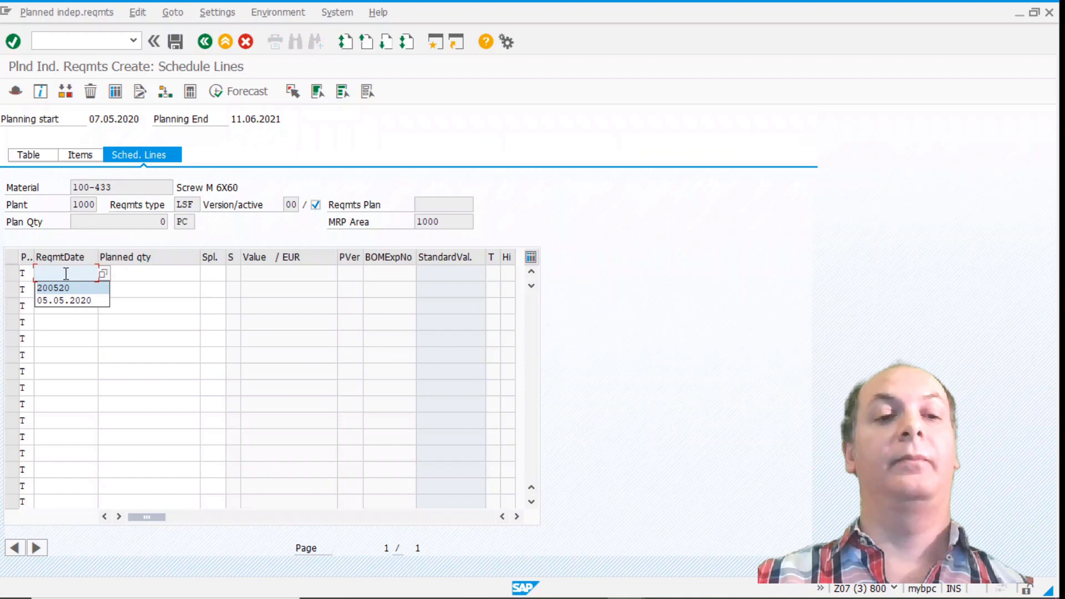
key("Return")
key("Tab")
type("10")
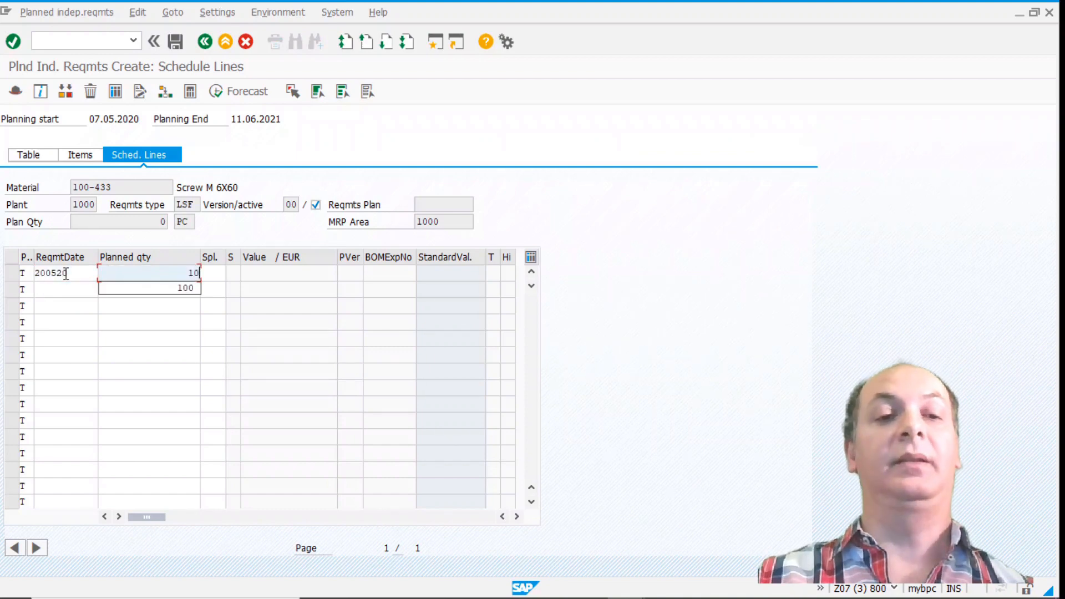
type("0")
key("Return")
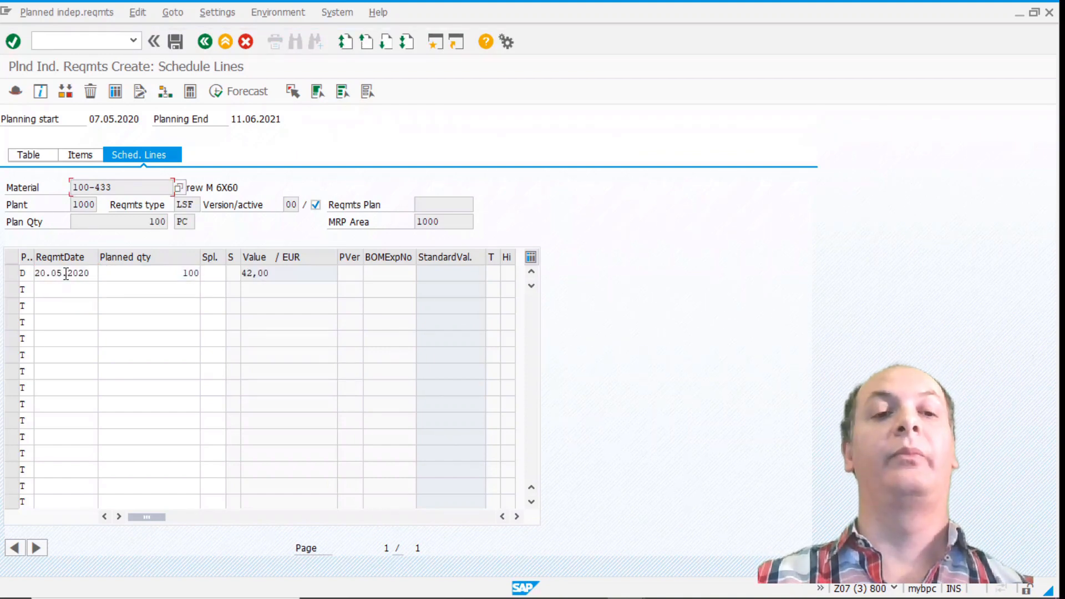
left_click(53, 273)
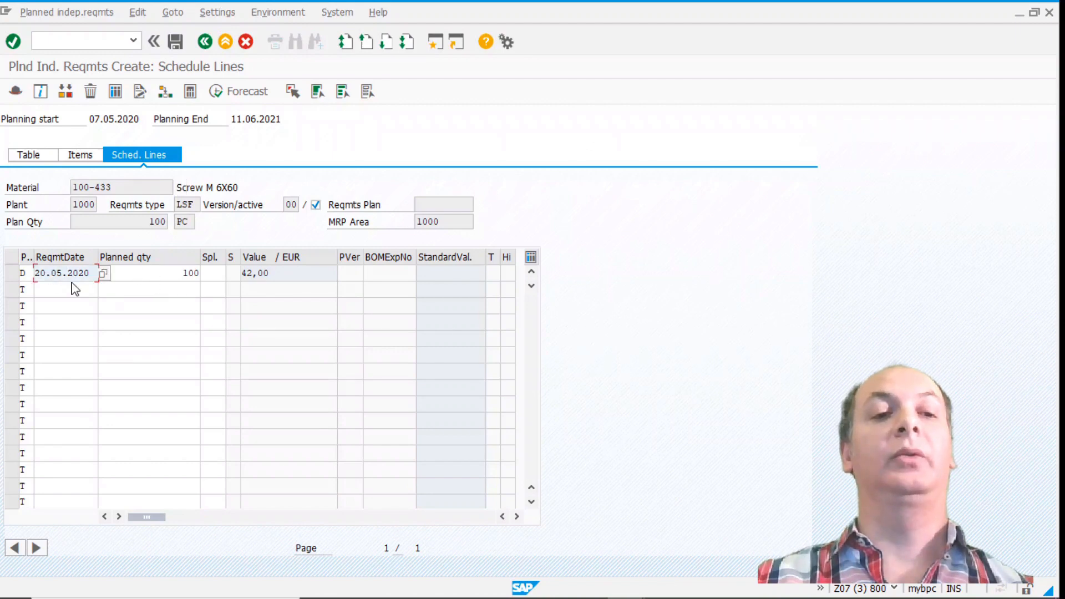
left_click(176, 42)
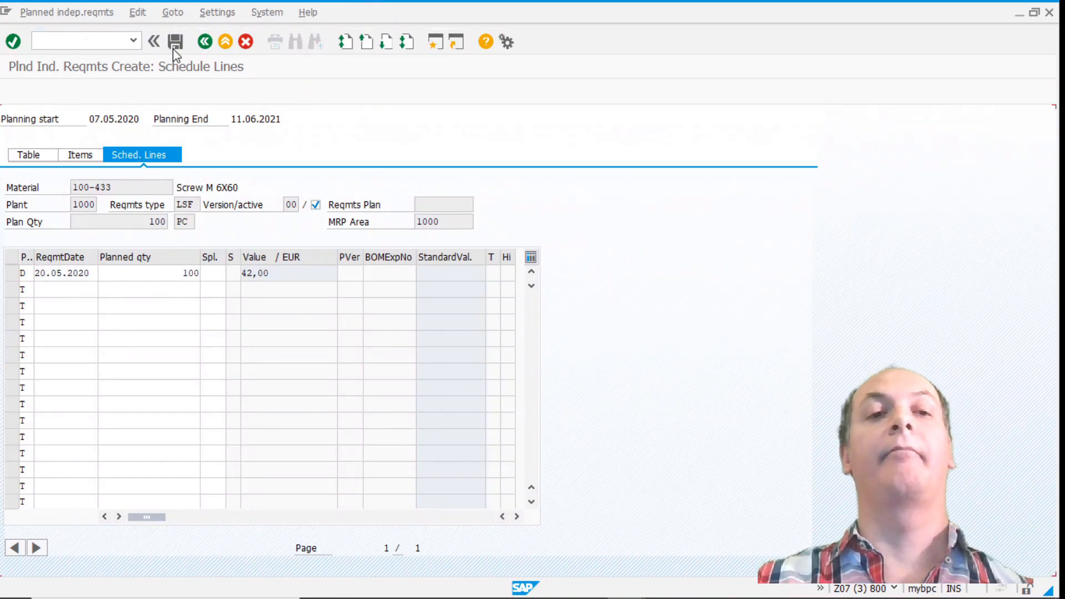
Return to the stock/requirements list of material 100-433, refresh it and check the independent requirement dated 20.05.2020.
key("alt+Tab")
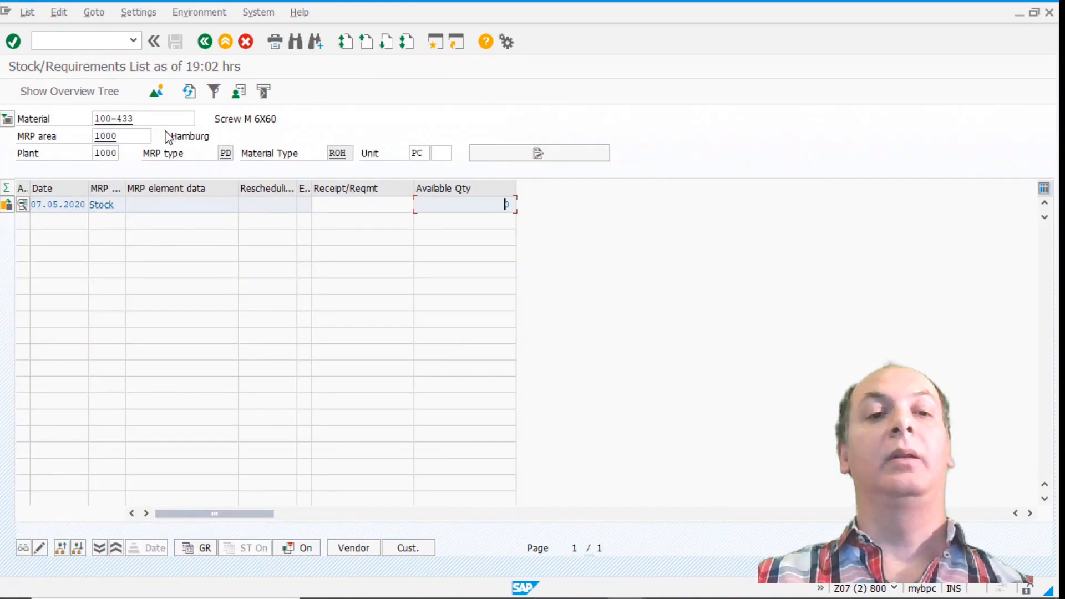
left_click(189, 92)
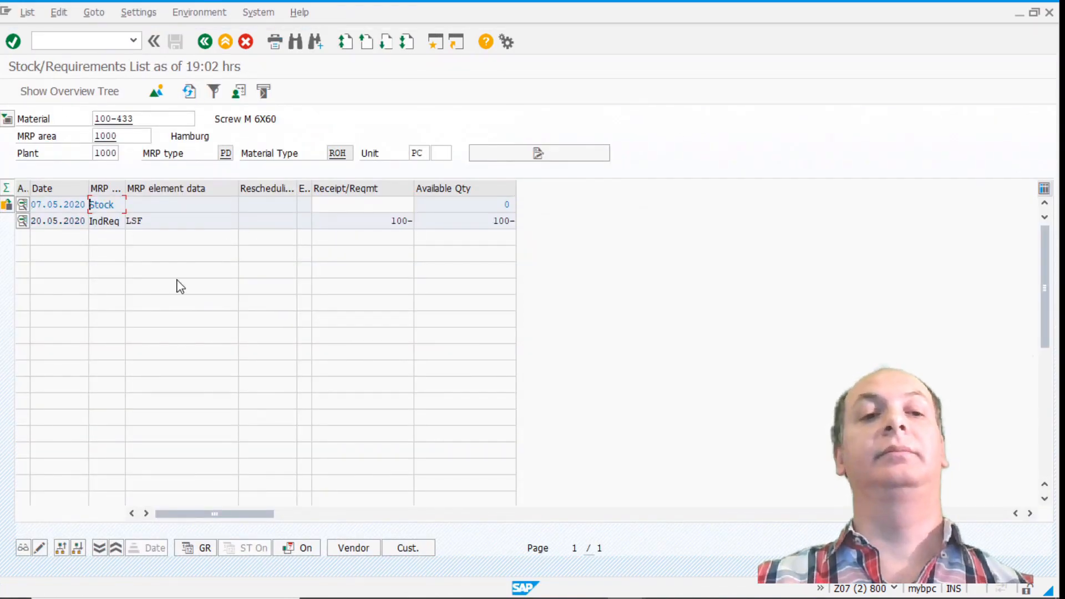
left_click(163, 224)
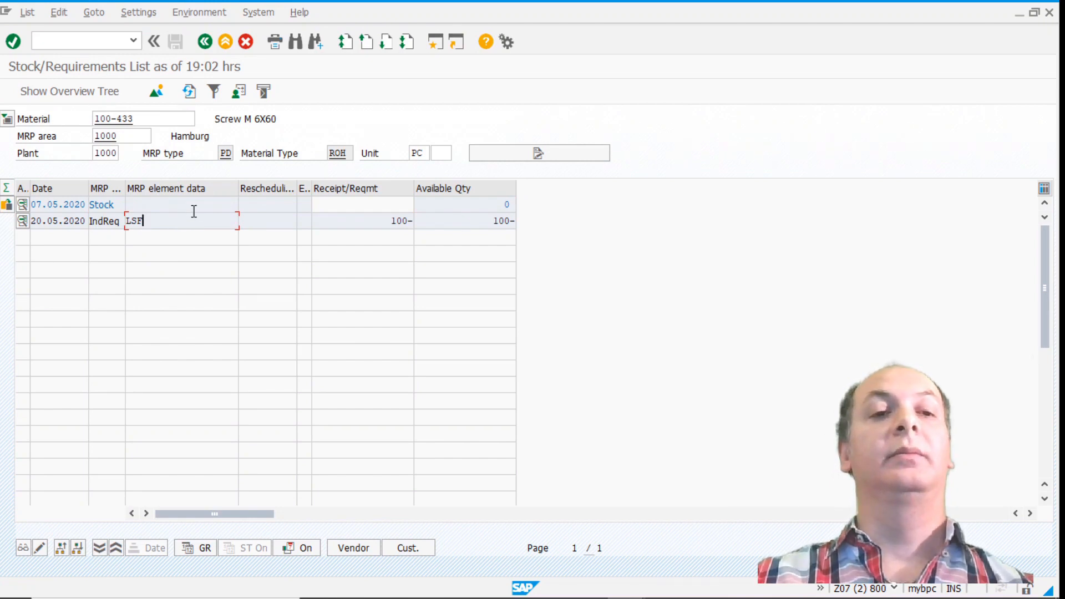
Assign the navigation profile SAPPPMRP00 for MRP controllers to the stock/requirements list in the user settings.
left_click(199, 13)
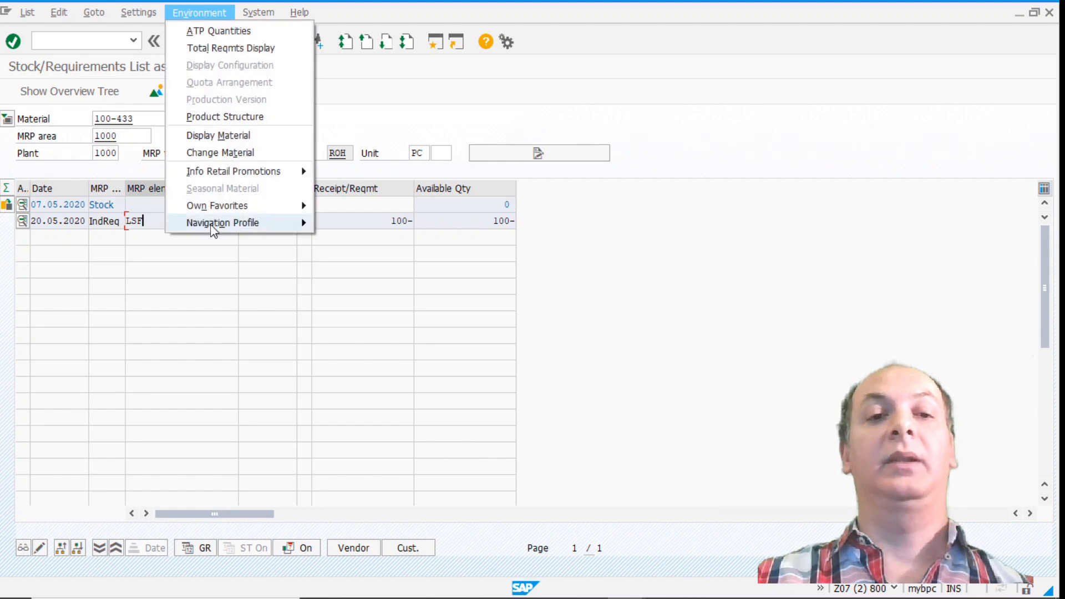
mouse_move(214, 229)
left_click(344, 224)
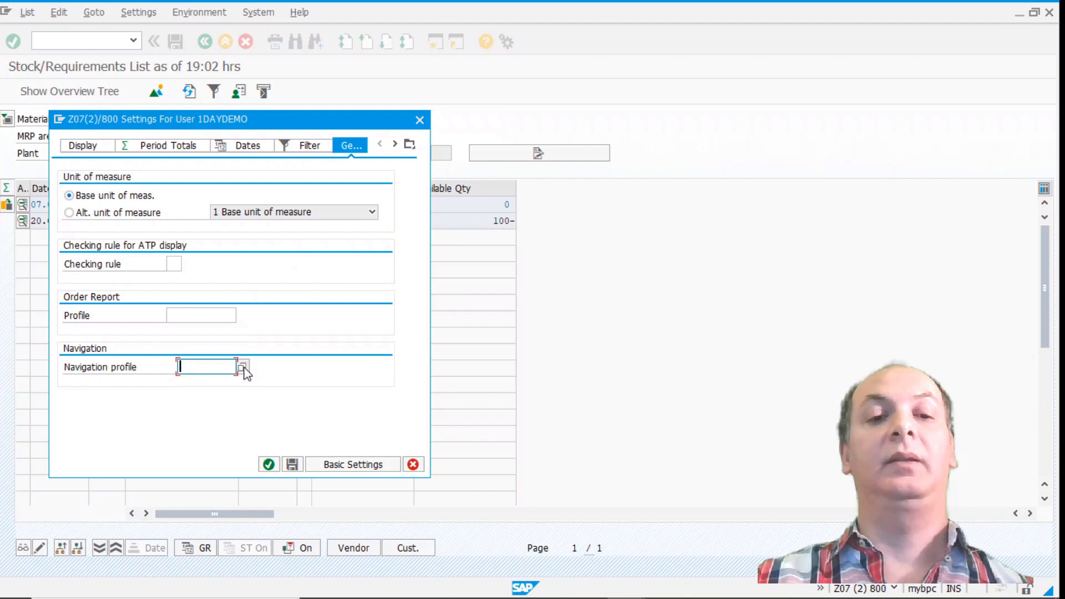
left_click(244, 368)
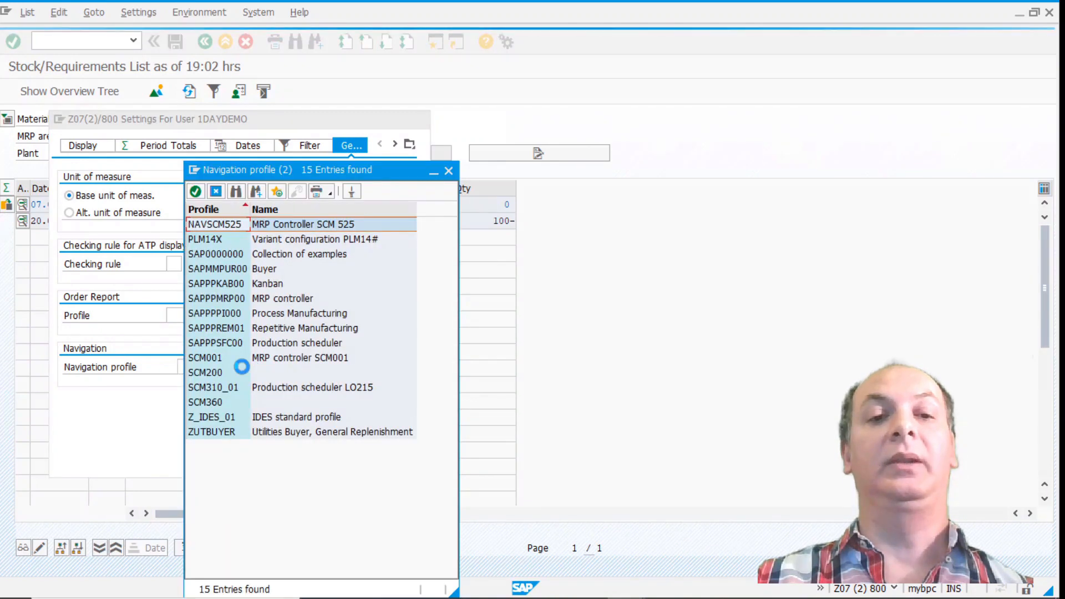
double_click(229, 301)
left_click(269, 464)
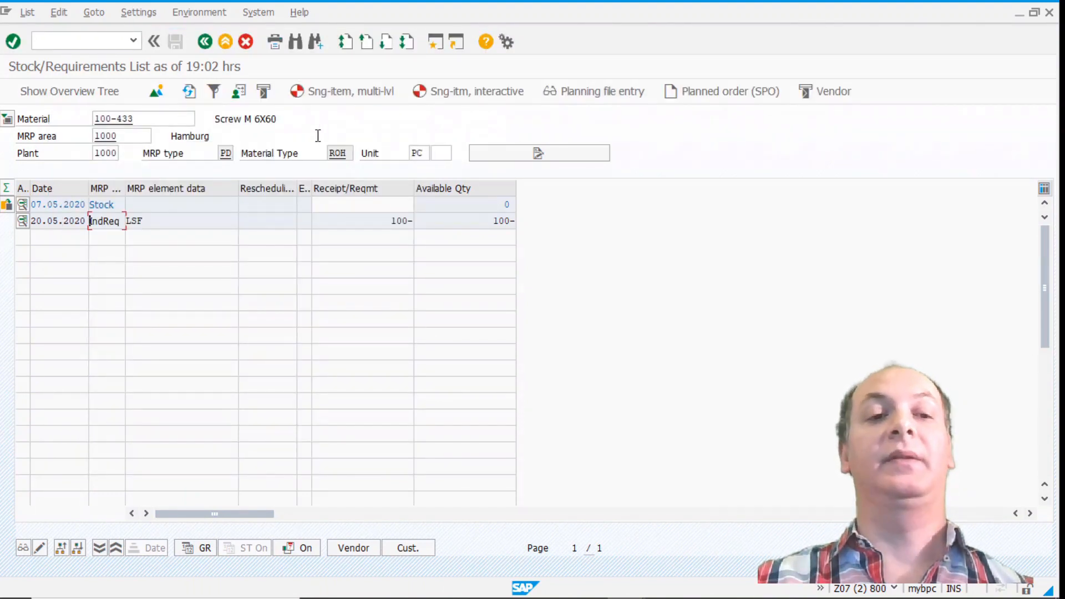
Run single-item, multi-level MRP for material 100-433 in plant 1000 with processing key NETCH, and refresh the stock/requirements list.
left_click(354, 98)
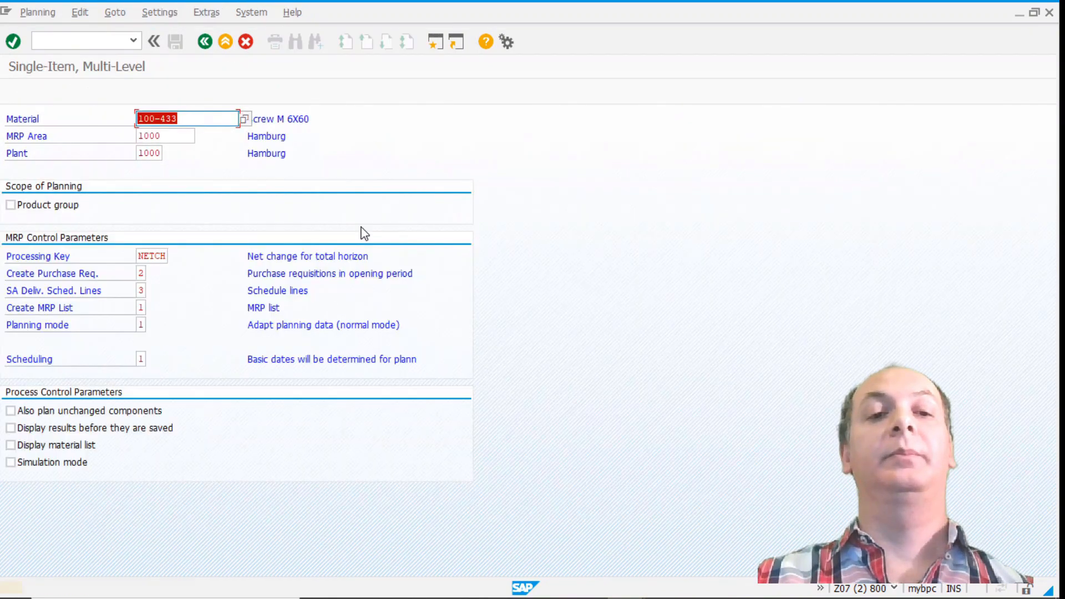
key("Return")
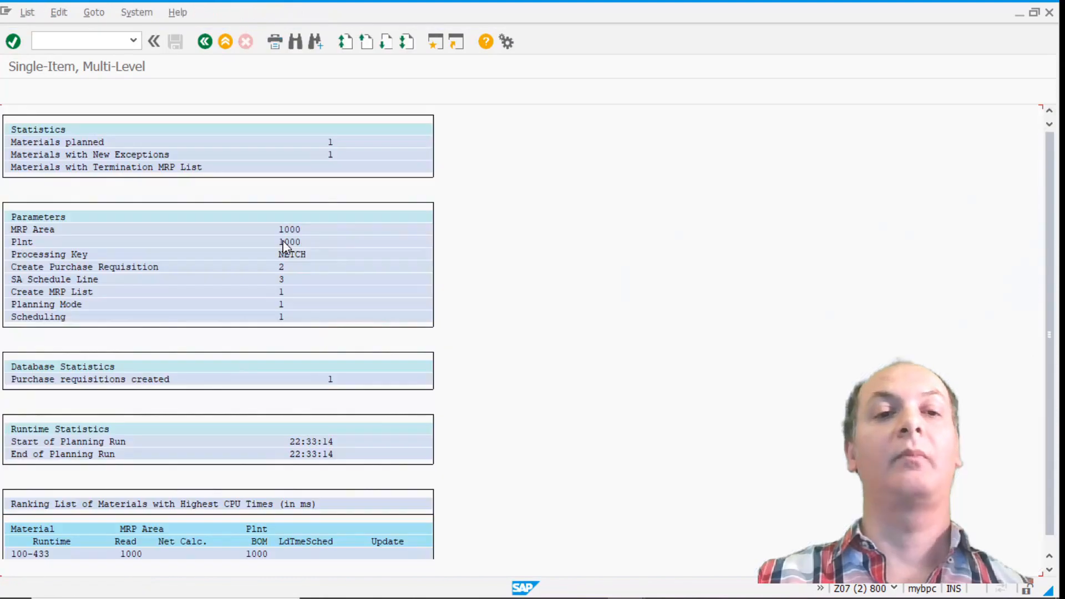
left_click(326, 381)
left_click(205, 41)
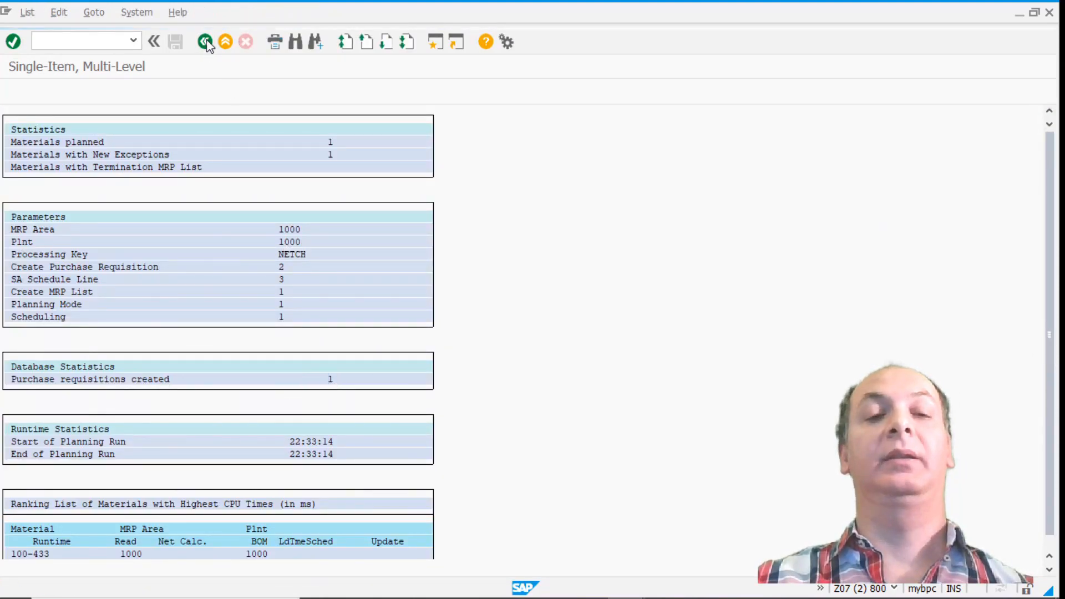
left_click(190, 91)
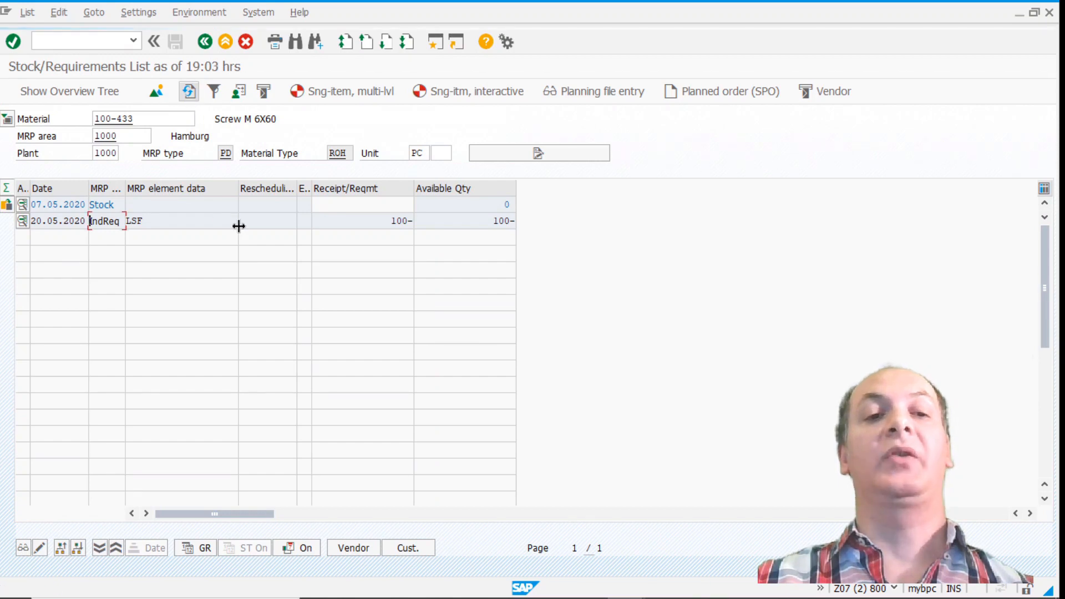
Display the generated purchase requisition, check its item category and fixed vendor's master data, and review its conversion option in the list.
left_click(153, 221)
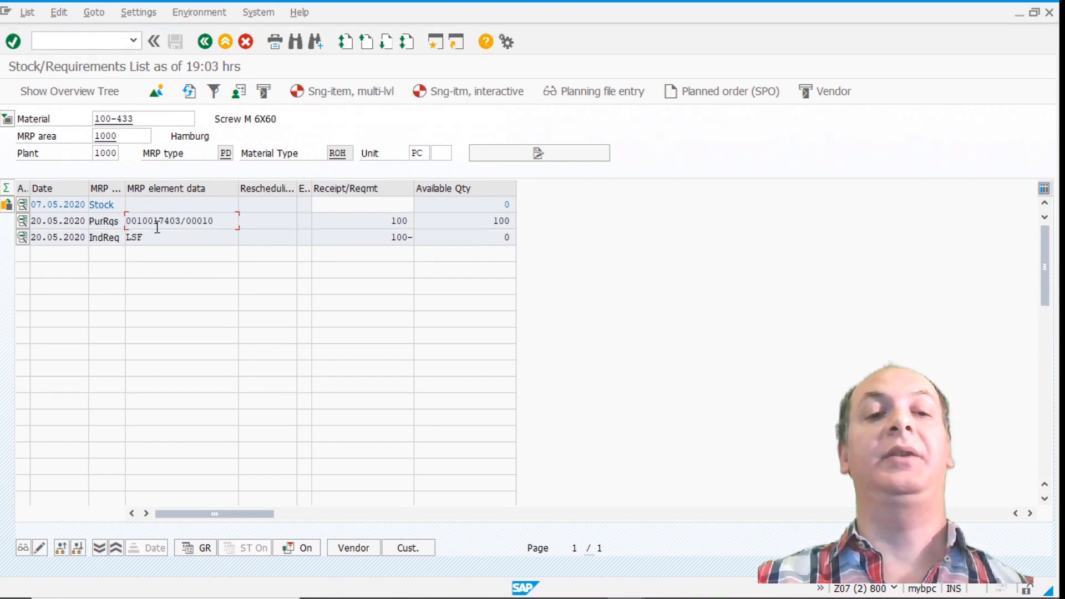
double_click(172, 221)
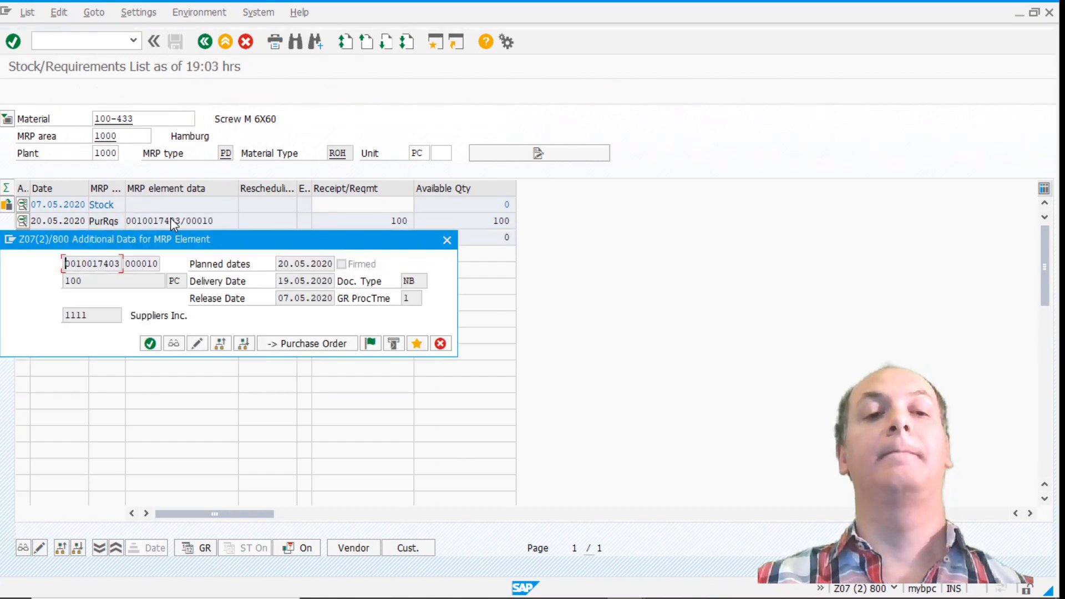
left_click(174, 344)
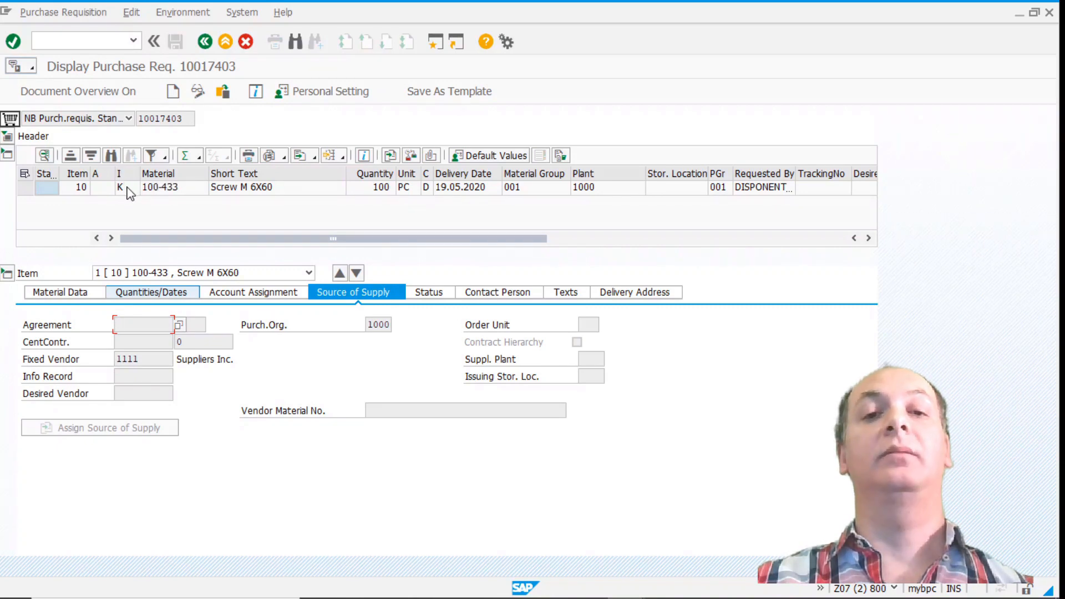
double_click(148, 361)
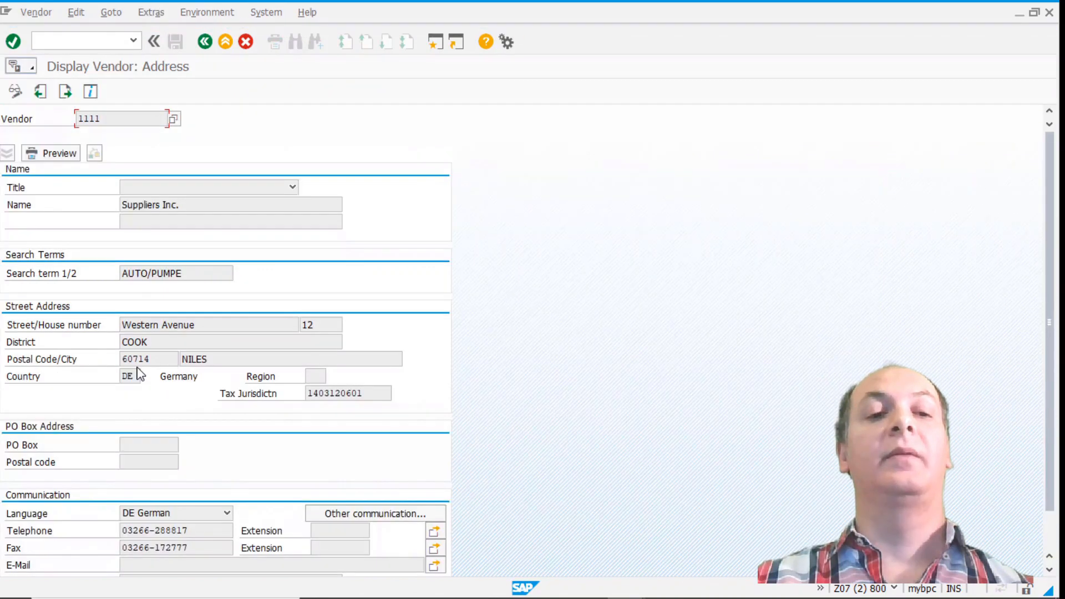
left_click(205, 42)
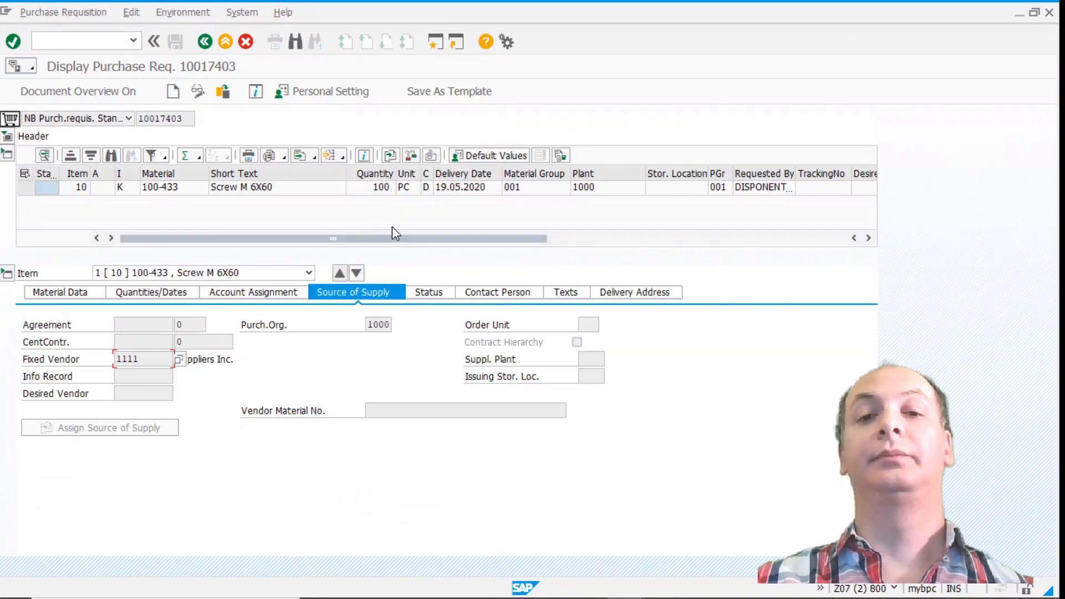
left_click(205, 42)
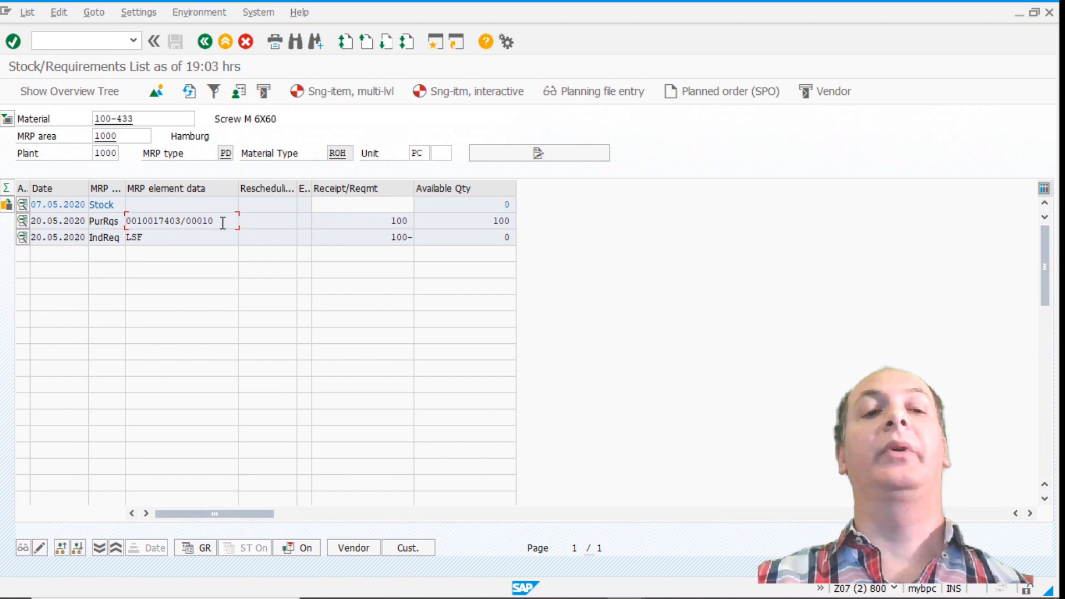
double_click(154, 226)
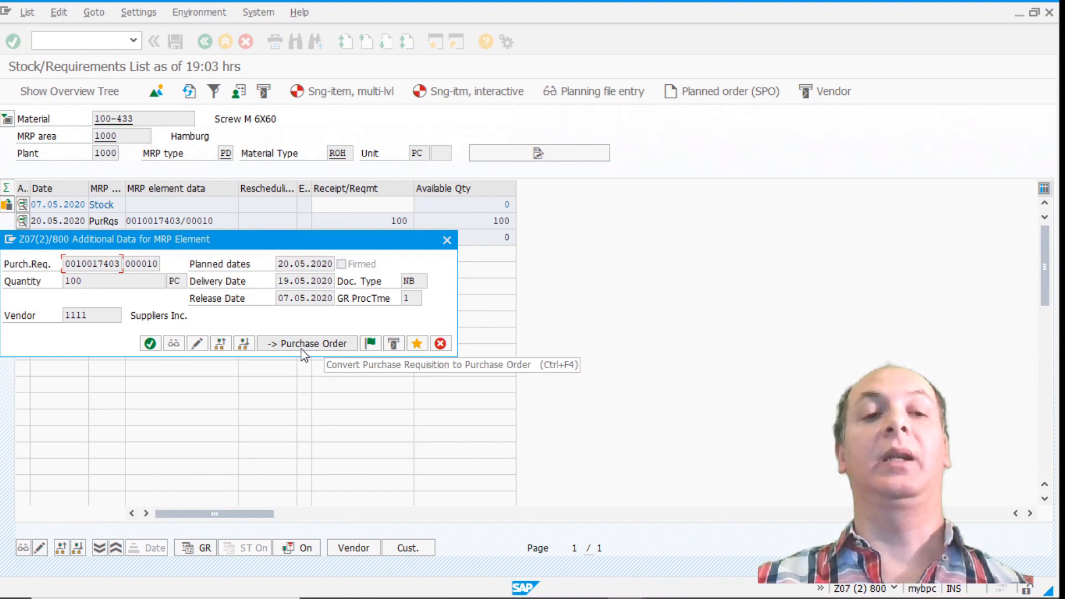
left_click(446, 242)
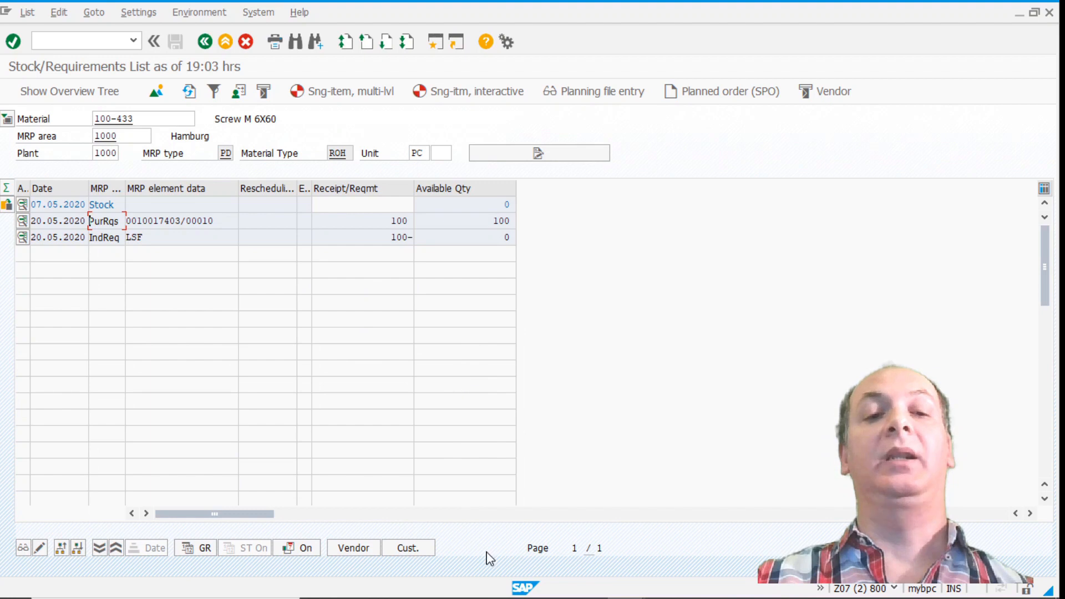
Switch to the fourth SAP session and start transaction ME59N for automatic creation of purchase orders.
mouse_move(493, 596)
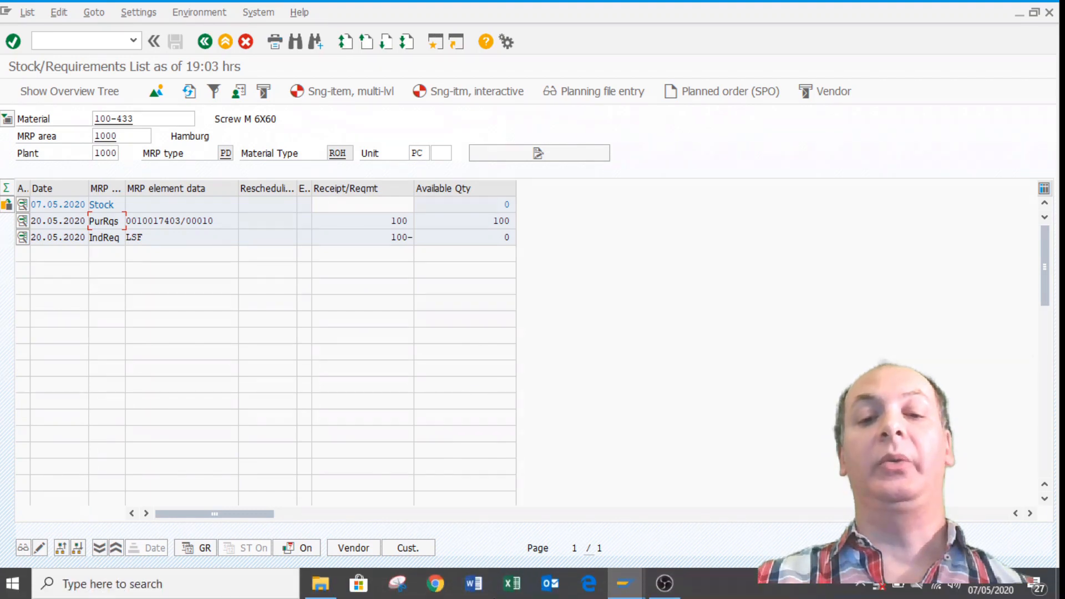
left_click(621, 587)
left_click(766, 516)
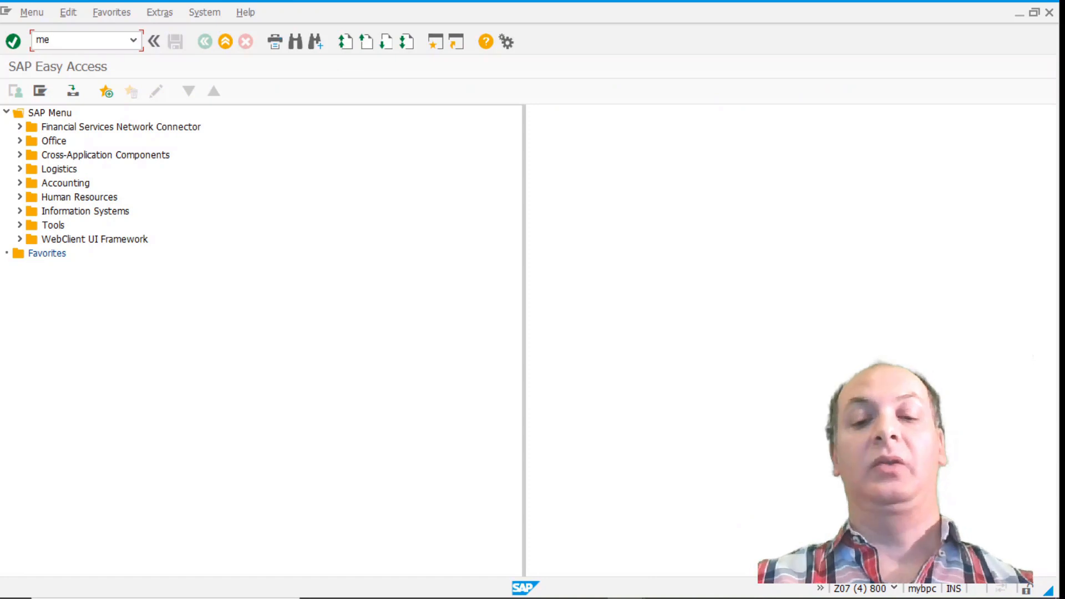
type("me59n")
key("Return")
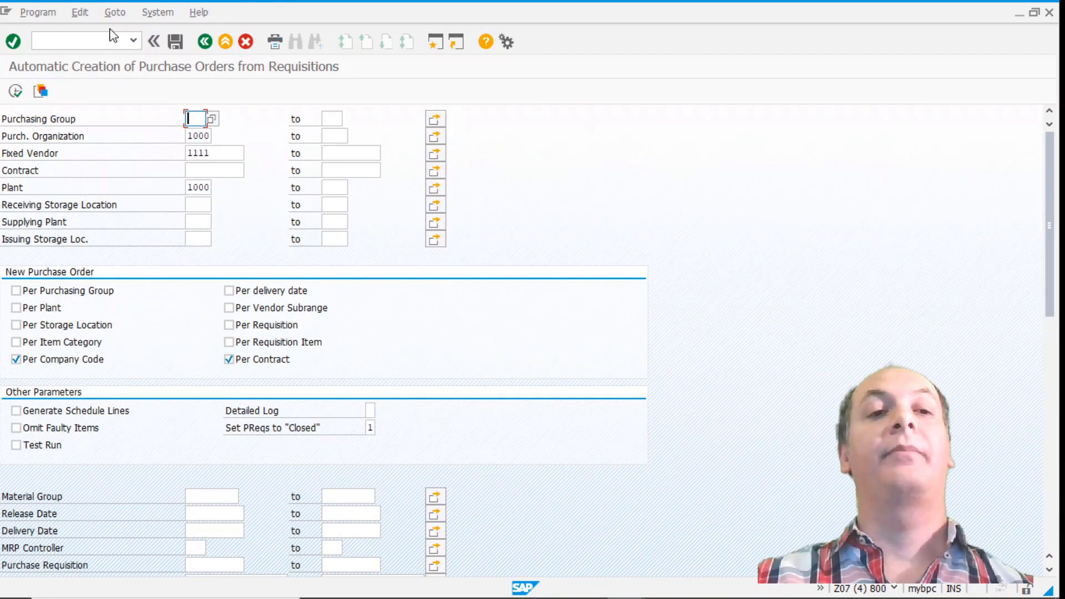
Load the saved variant with Per Requisition Item and detailed log 2, and check its purchasing organization and item category selections.
left_click(115, 12)
mouse_move(166, 31)
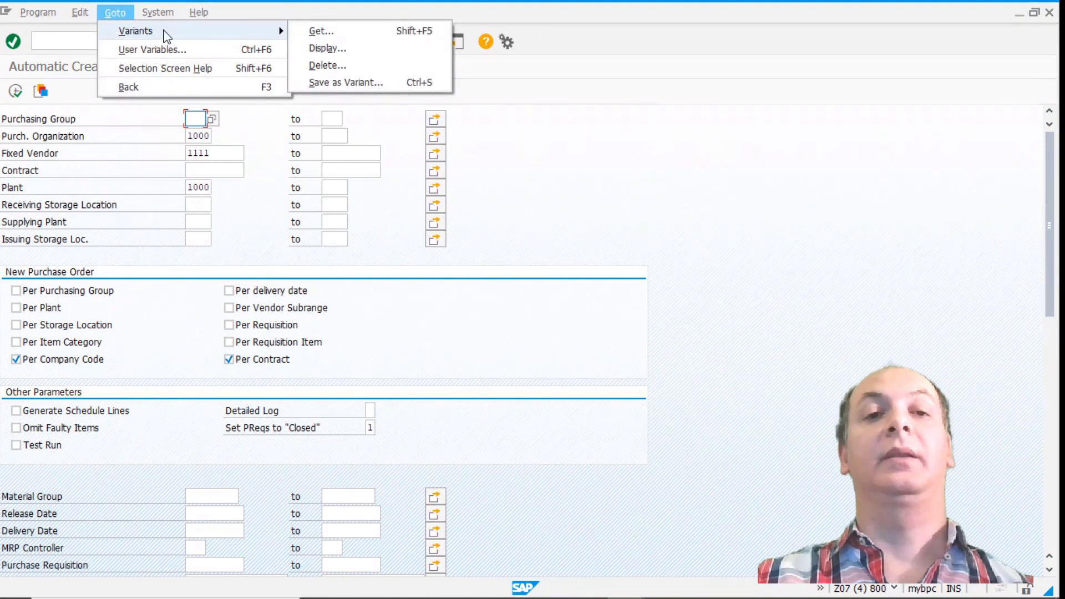
left_click(359, 32)
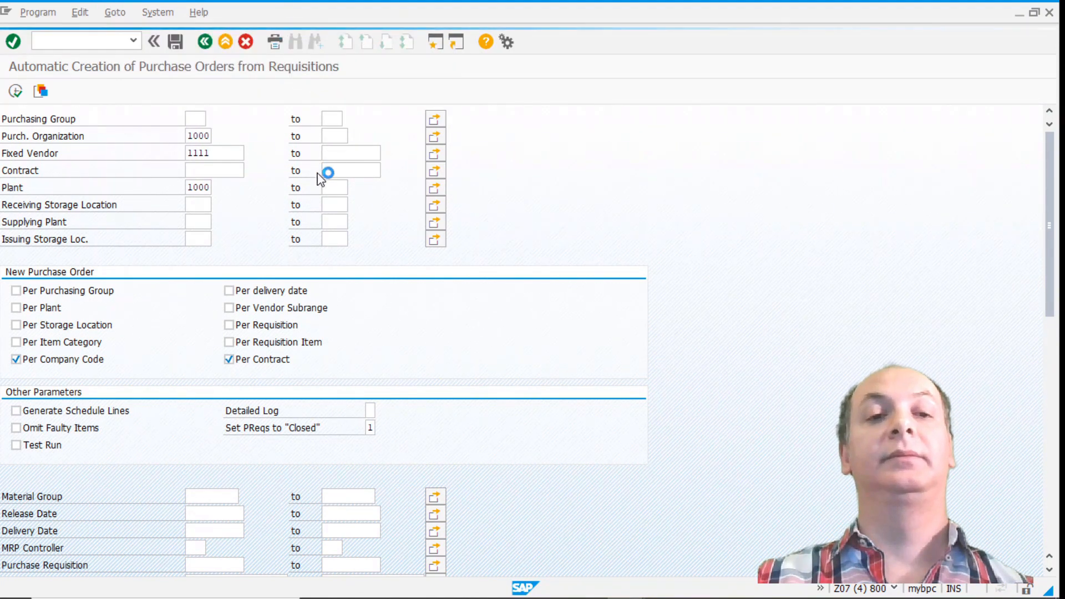
double_click(110, 259)
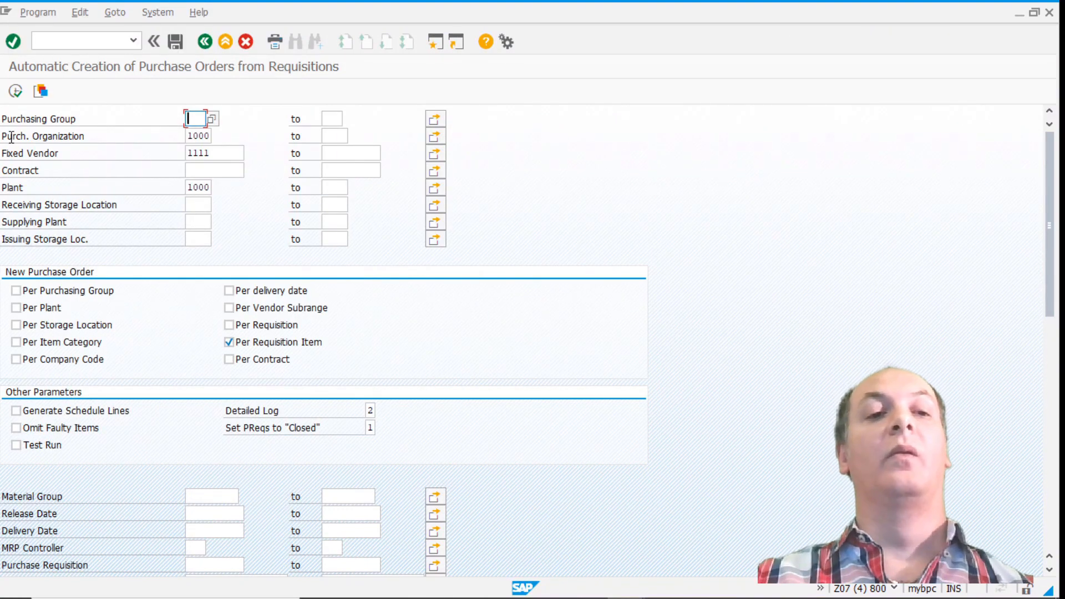
double_click(199, 134)
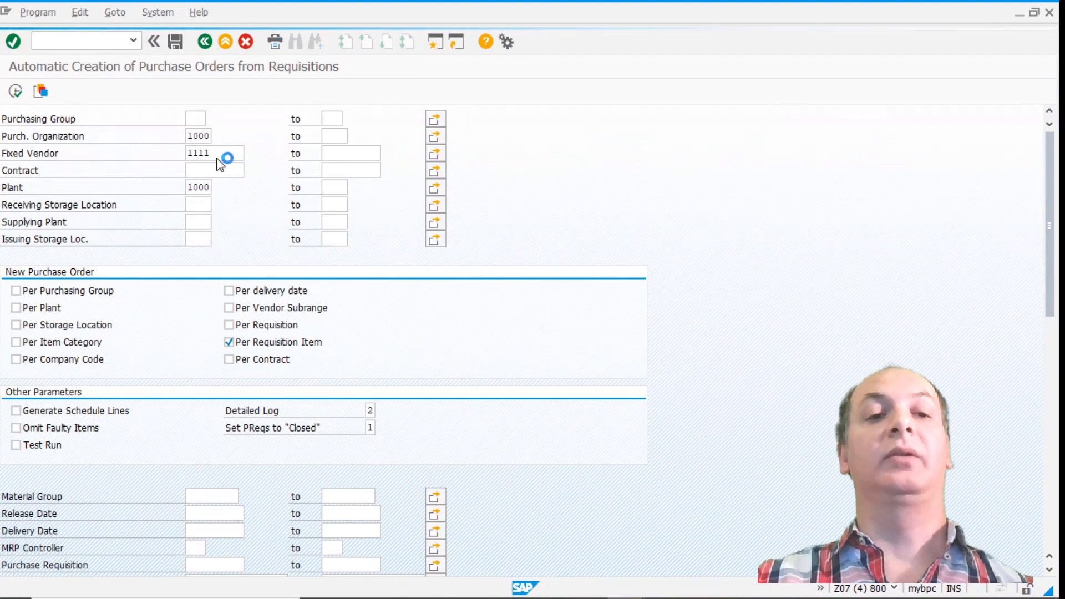
left_click(228, 136)
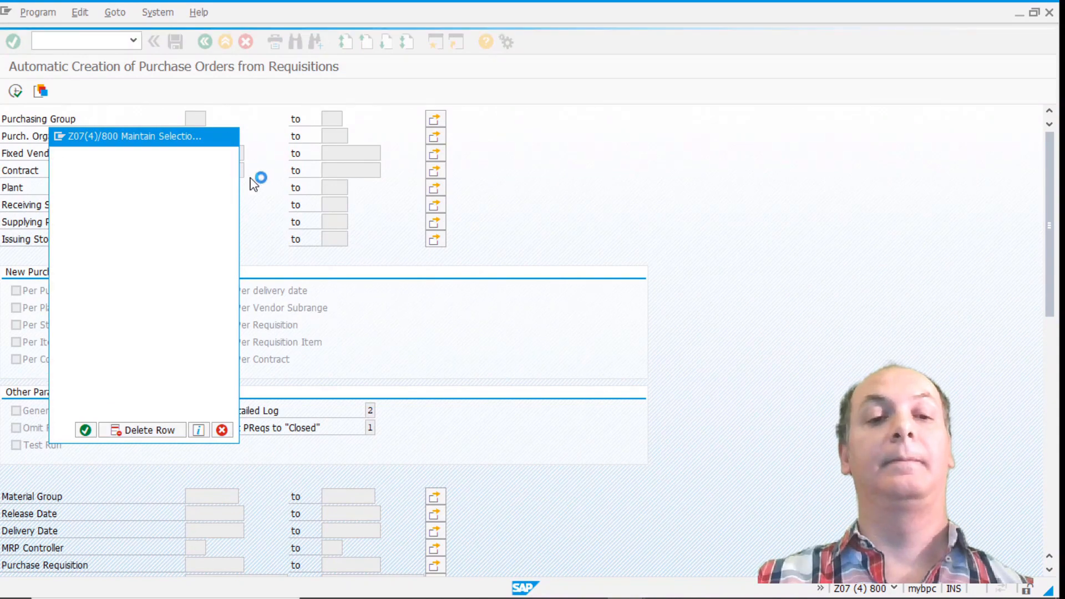
scroll(441, 434, "down", 5)
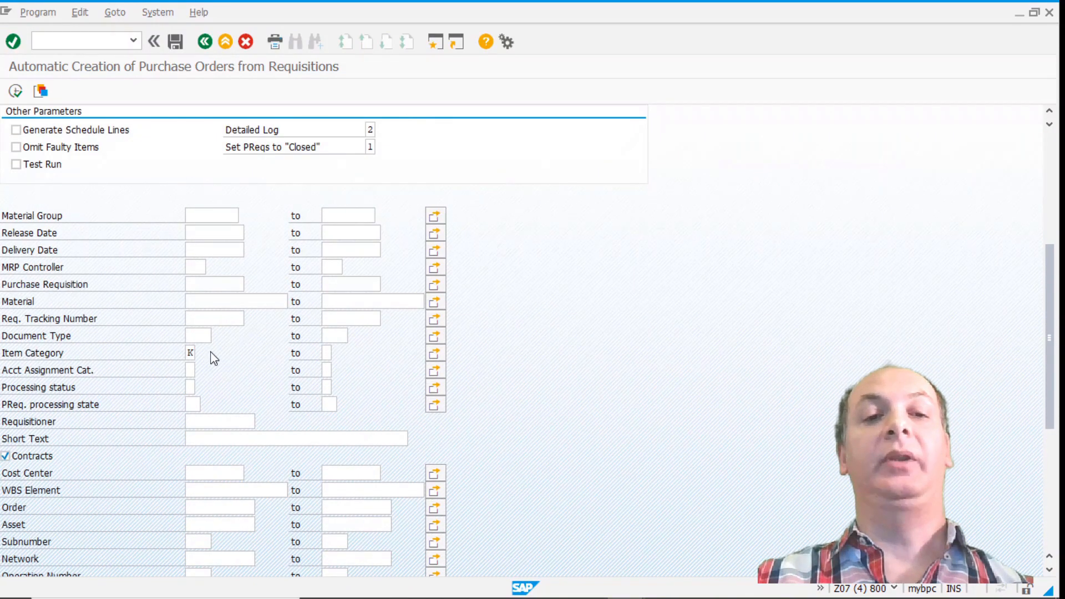
Execute the automatic conversion of requisitions into purchase orders, check the resulting log and return to the SAP Easy Access menu.
left_click(16, 91)
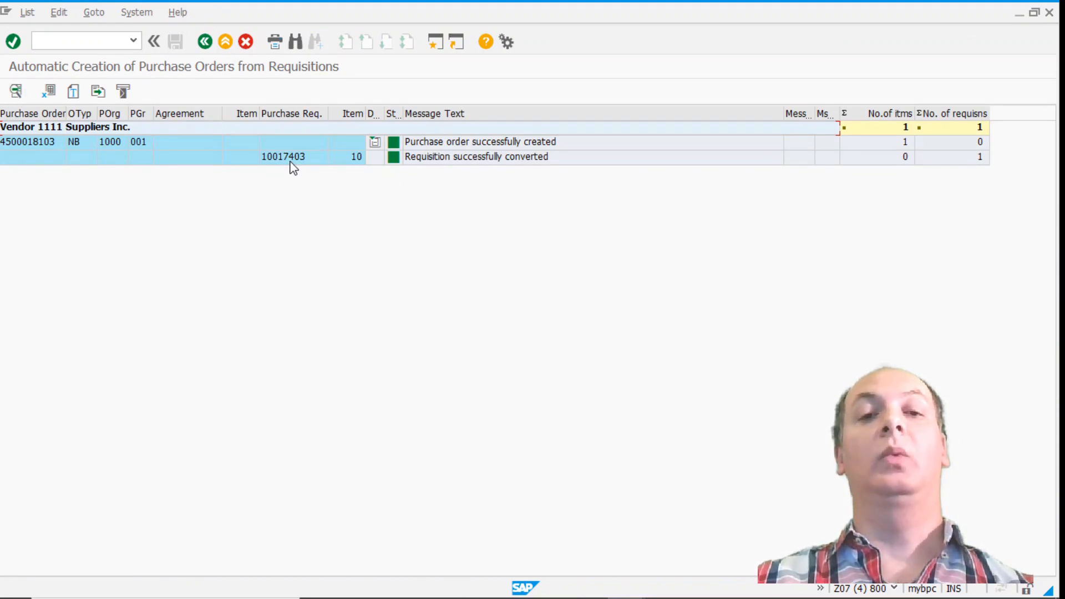
left_click(502, 157)
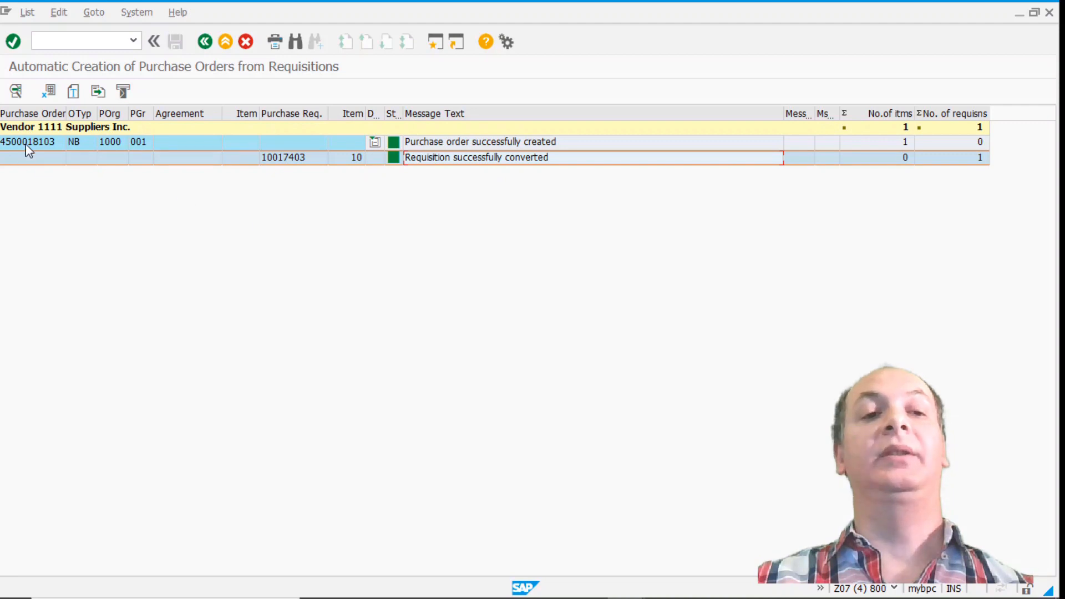
left_click(205, 42)
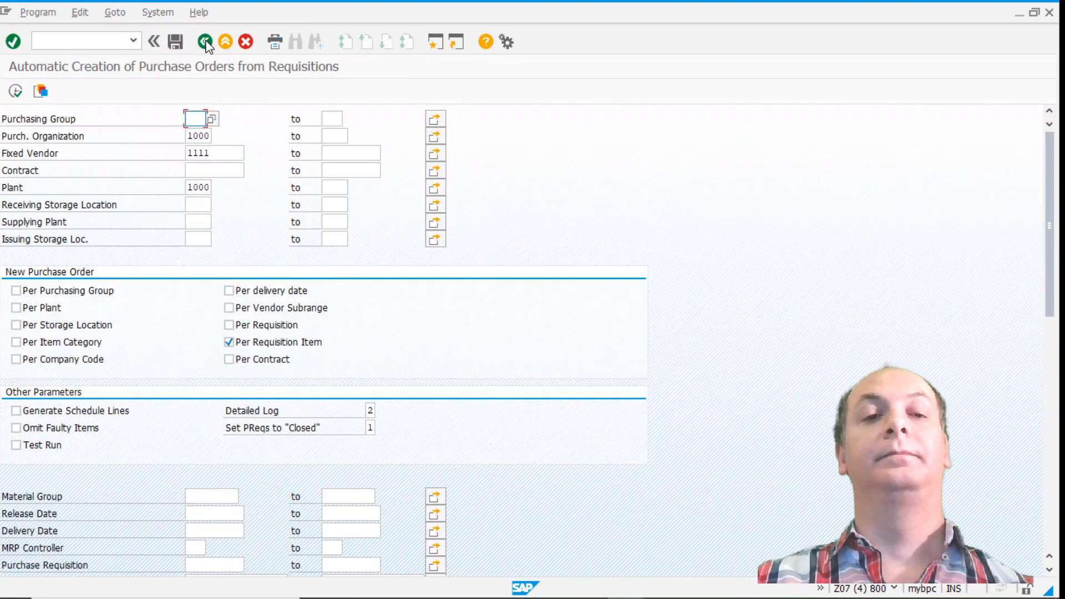
left_click(205, 42)
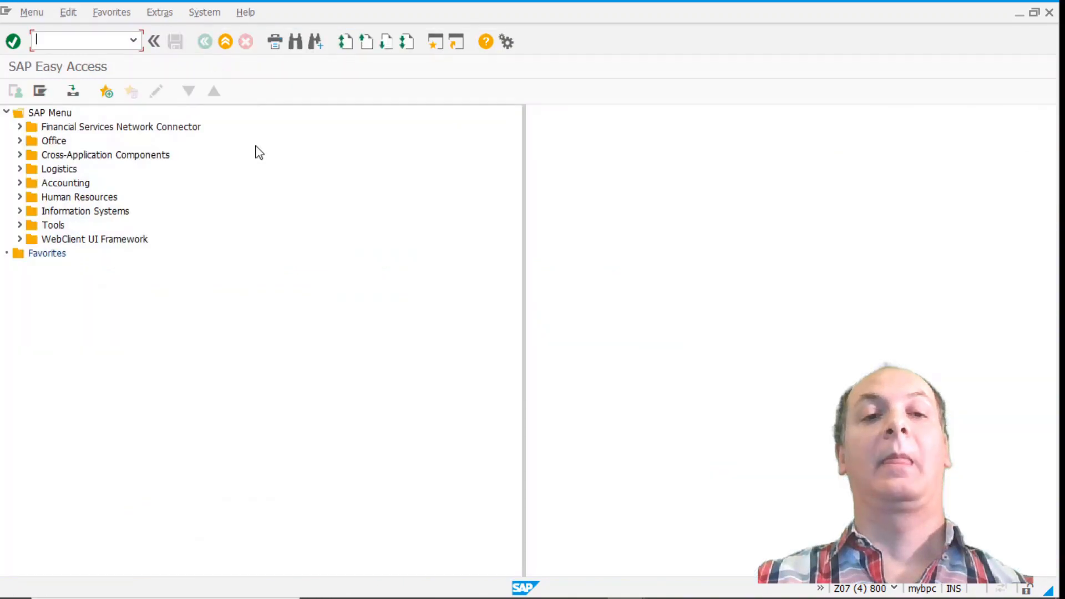
Return to the stock/requirements list session, refresh it, display the new purchase order's item and delivery schedule, and go back to the list.
key("alt+Tab")
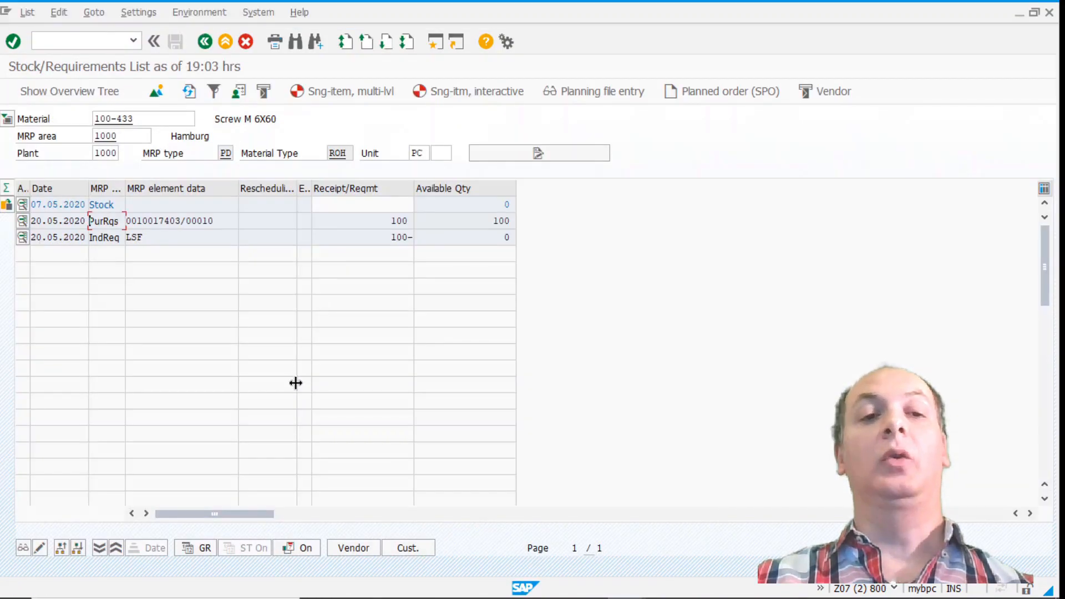
left_click(189, 91)
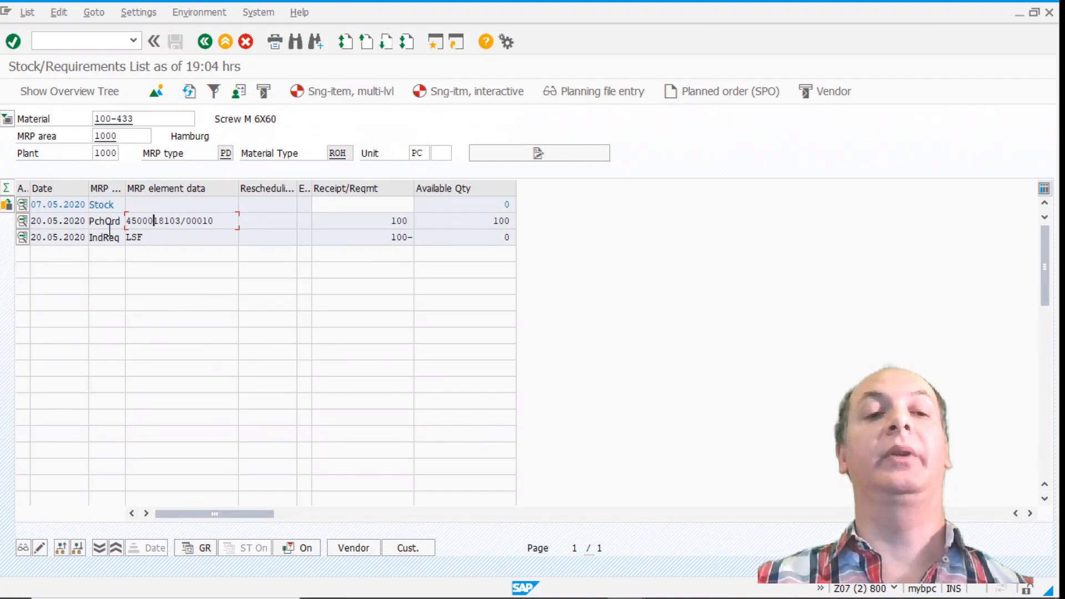
double_click(161, 222)
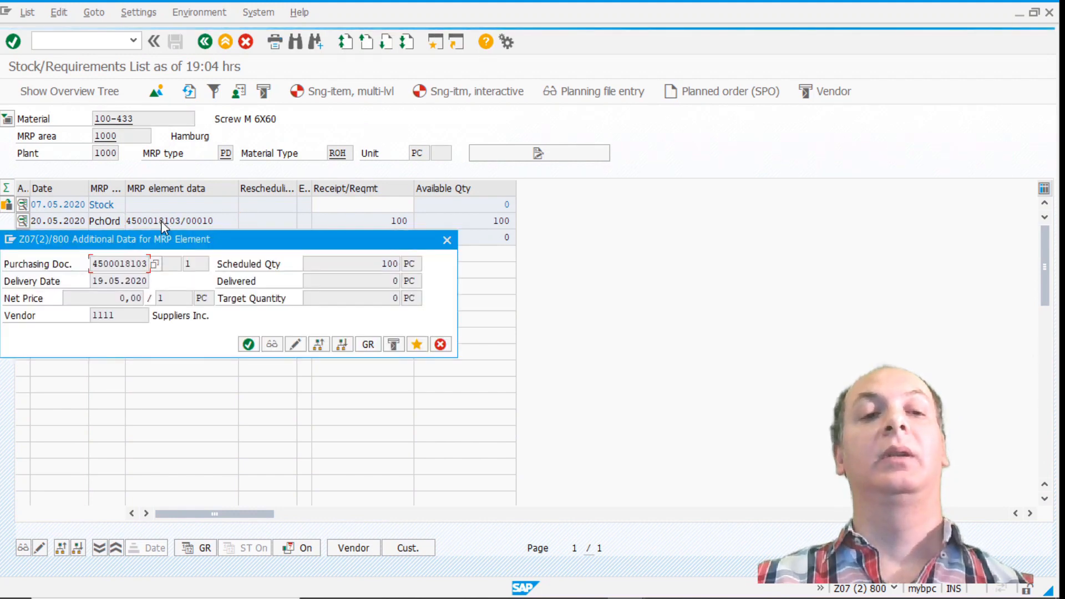
left_click(273, 345)
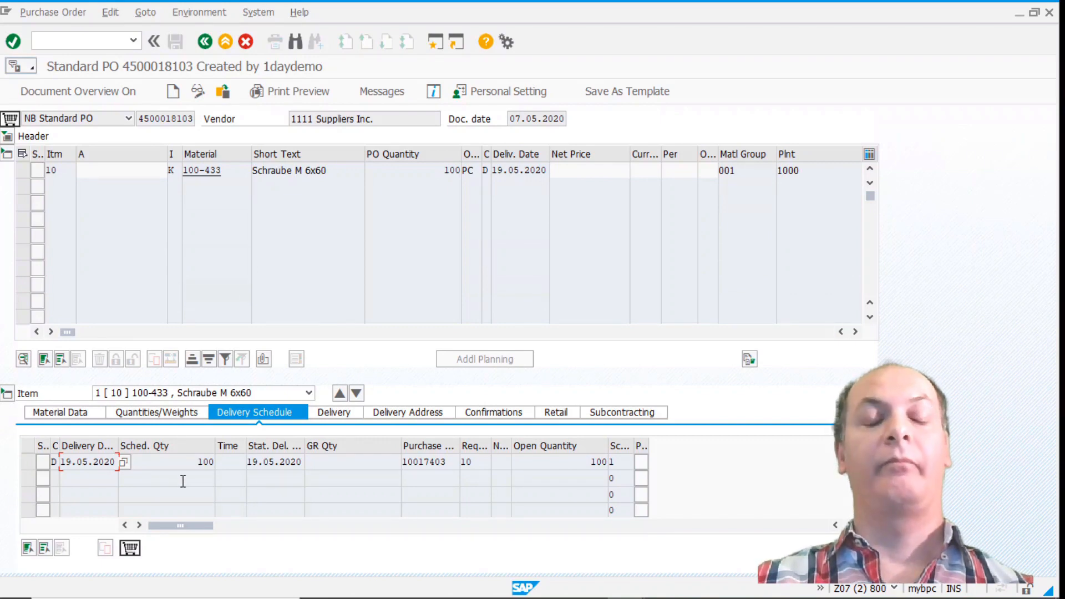
left_click(205, 41)
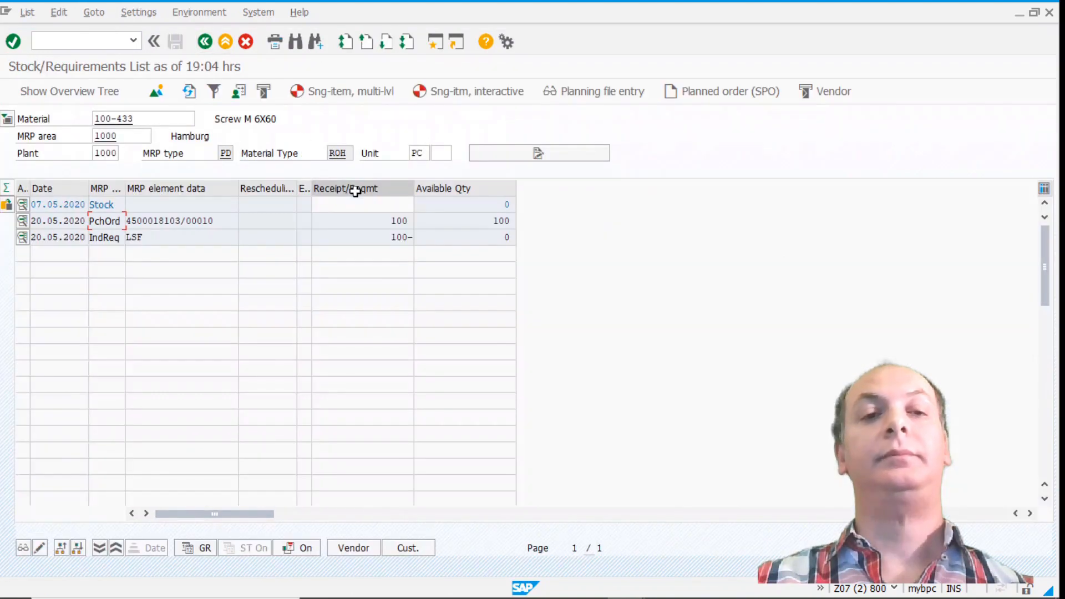
Open the additional data of the purchase order element, copy its purchasing document number and close the details.
double_click(182, 221)
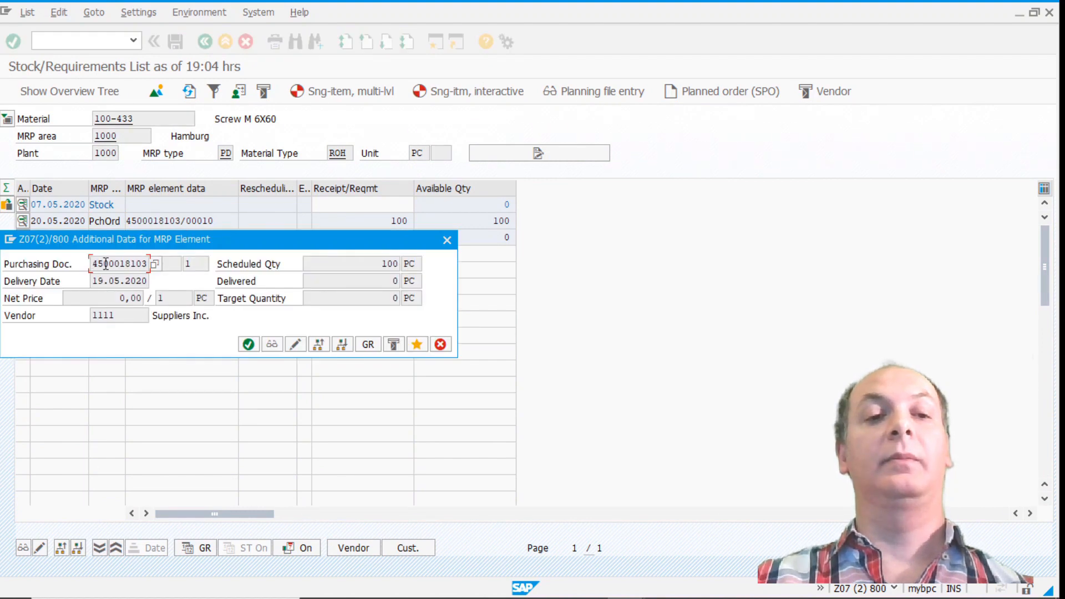
double_click(133, 266)
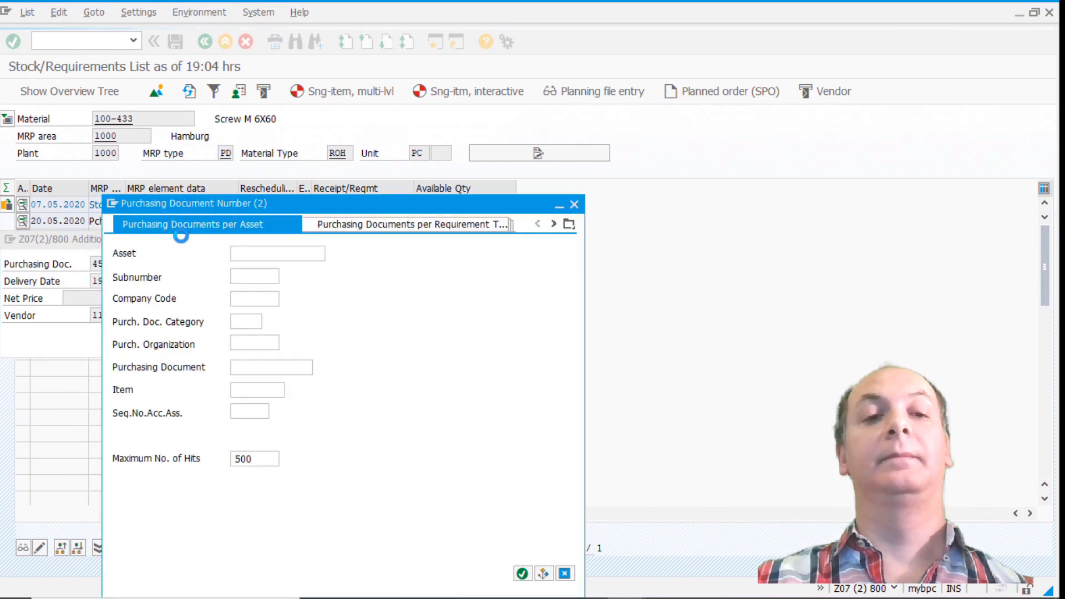
key("Escape")
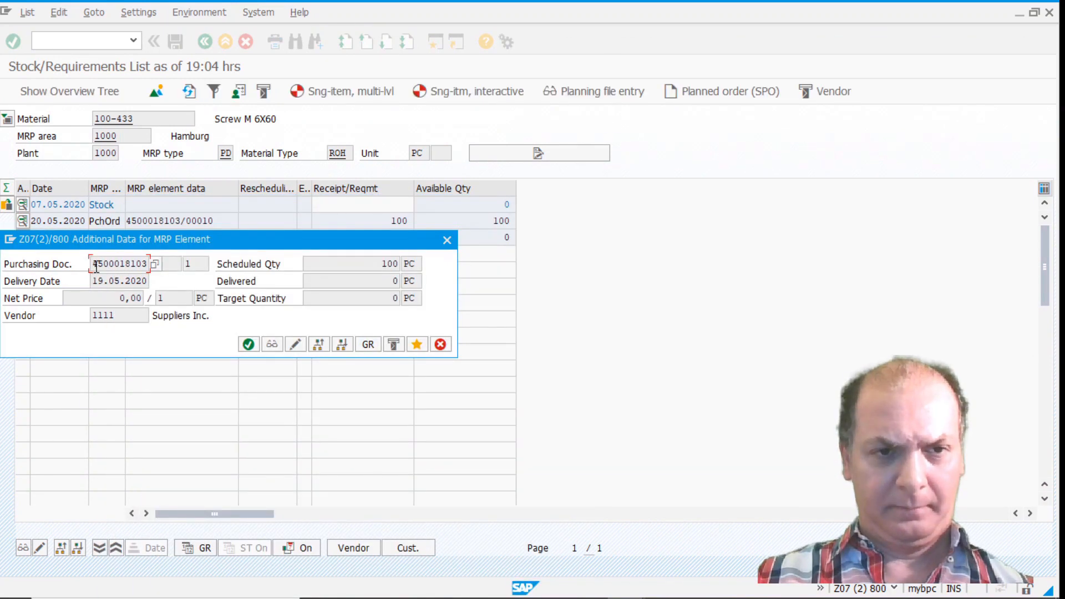
left_click_drag(94, 262, 145, 262)
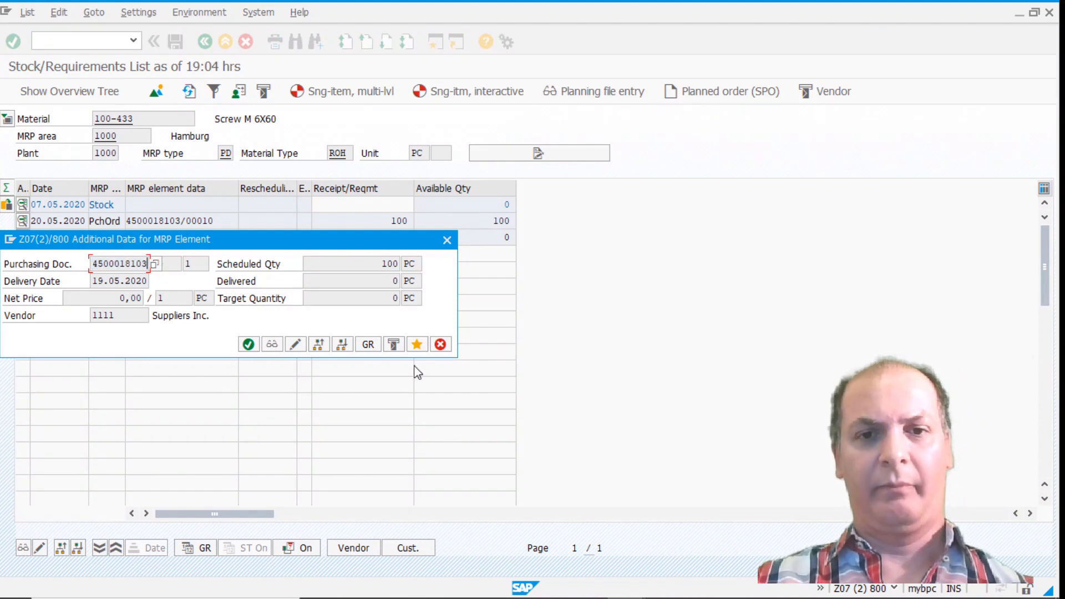
left_click(440, 344)
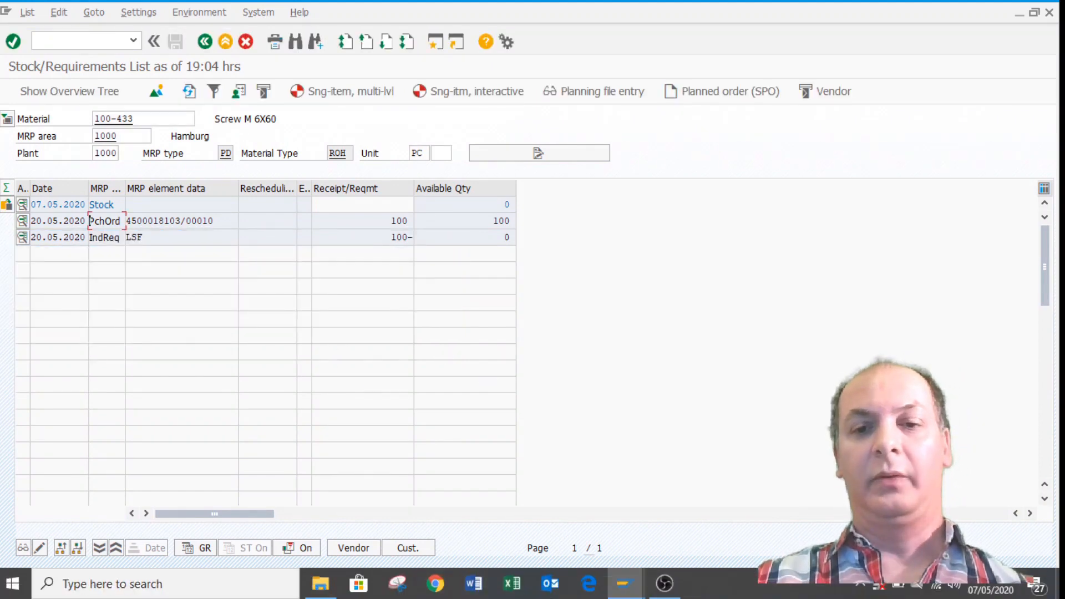
Switch to the fourth SAP session and start the goods movement transaction.
mouse_move(622, 596)
left_click(745, 481)
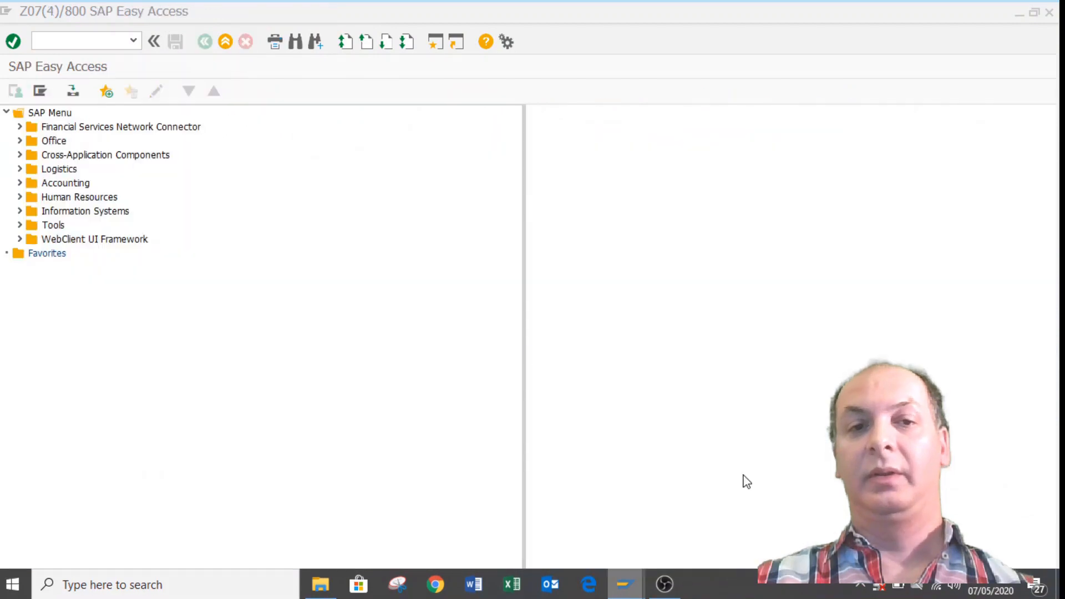
left_click(62, 45)
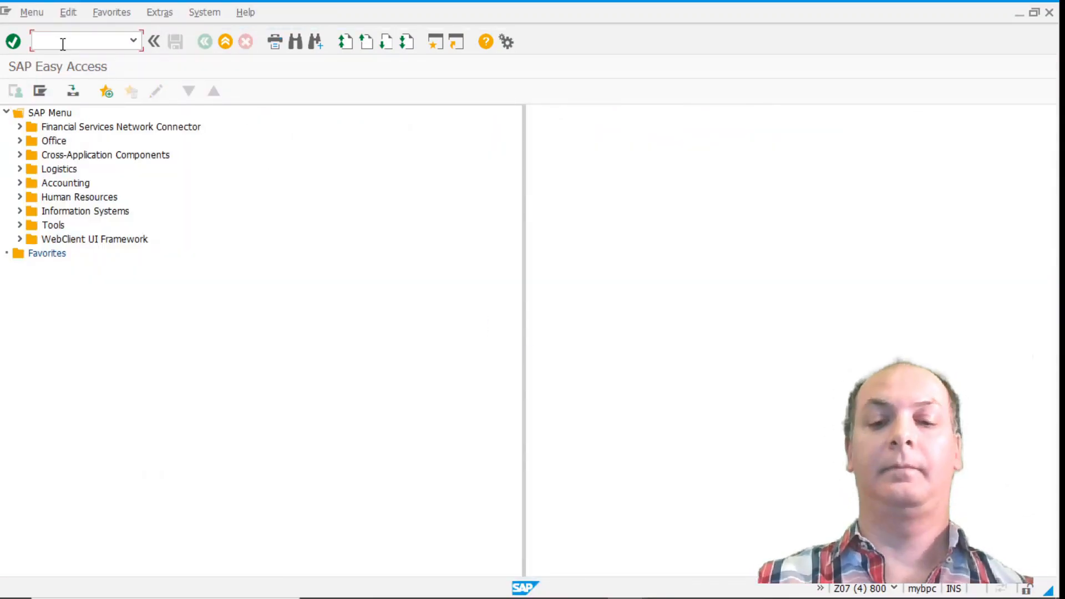
key("Return")
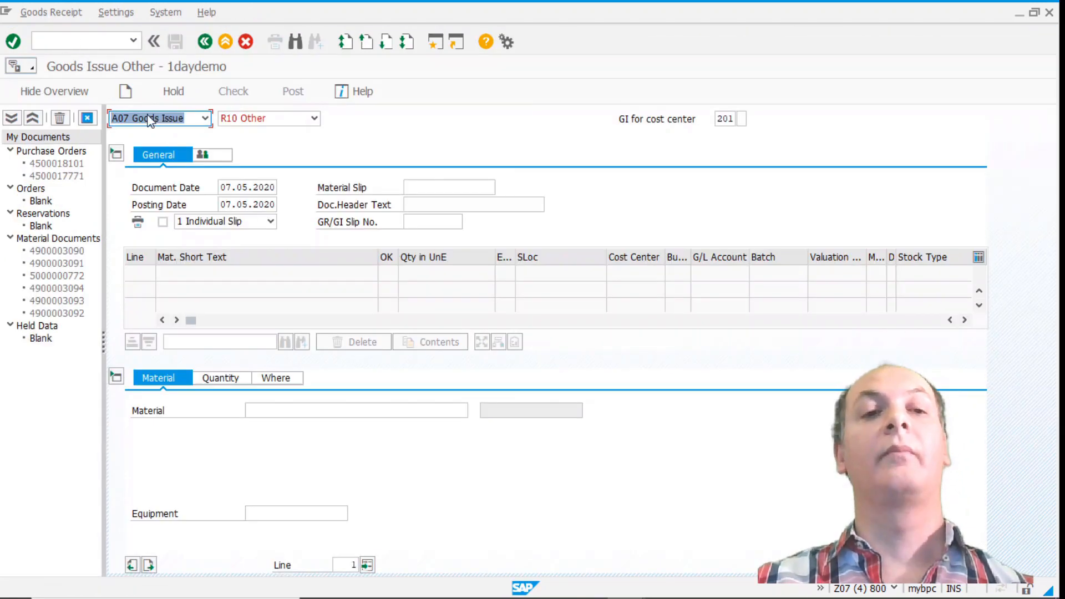
Set the goods movement to A01 Goods Receipt with reference R01 Purchase Order and load the copied purchase order.
left_click(203, 119)
left_click(195, 133)
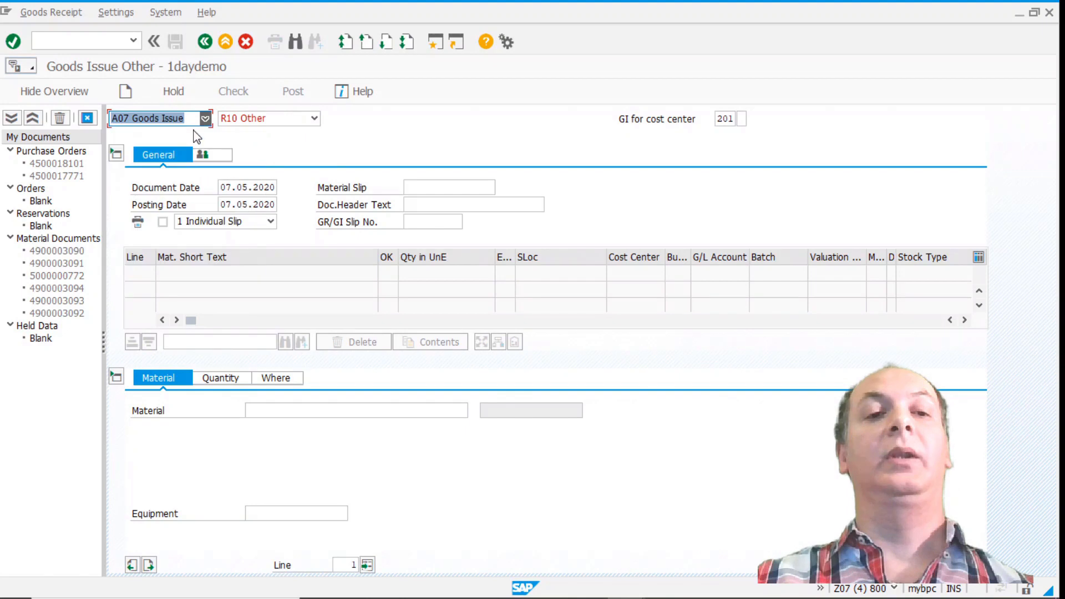
left_click(315, 119)
left_click(277, 133)
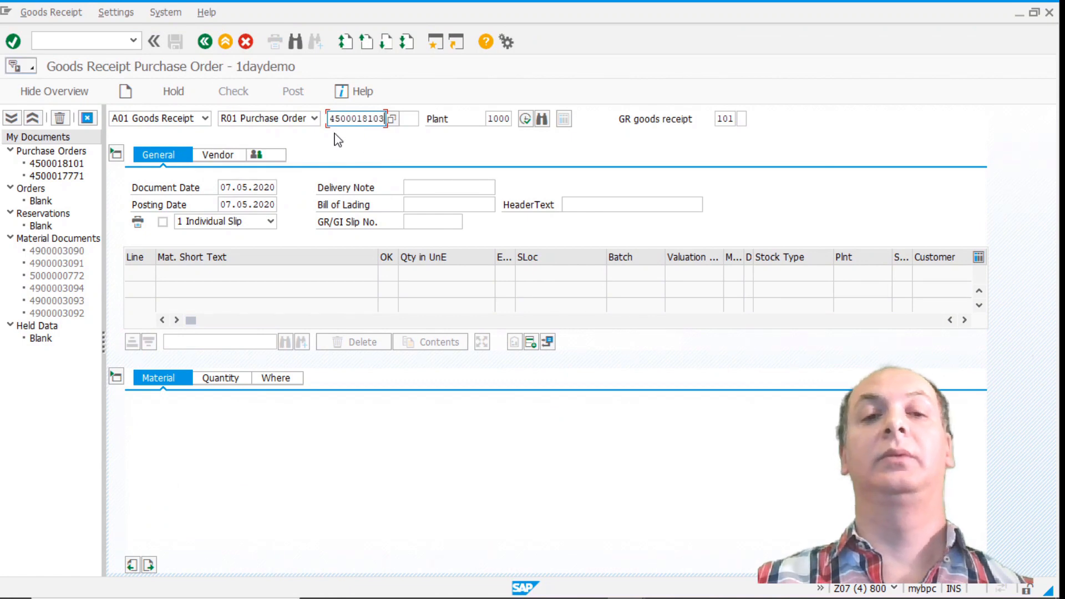
key("Return")
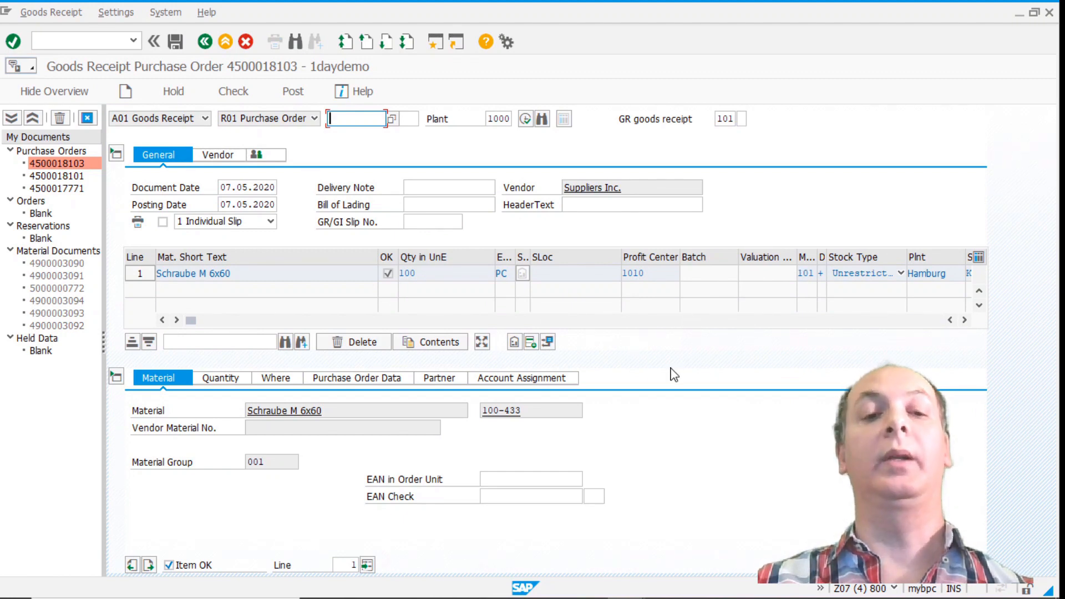
Examine the item's movement type and special stock indicator, run the document check and close its log.
left_click(287, 378)
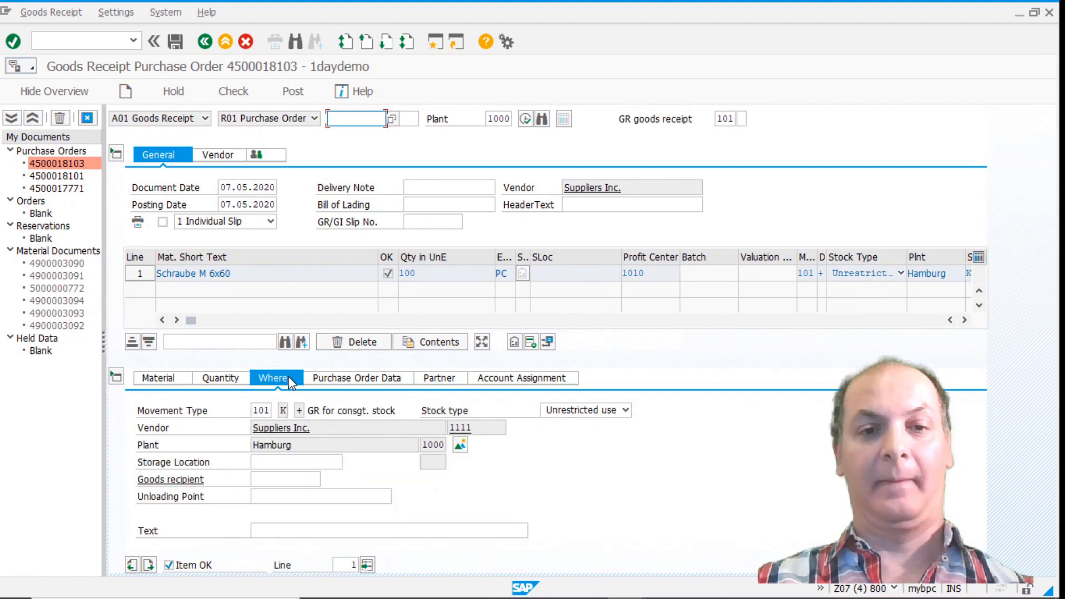
left_click(283, 411)
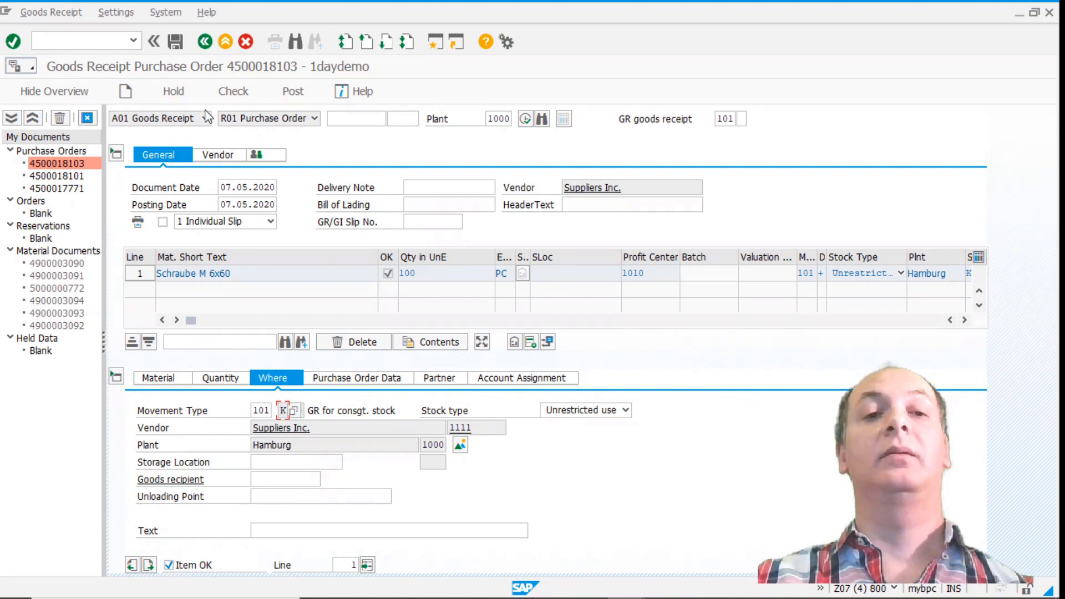
left_click(233, 95)
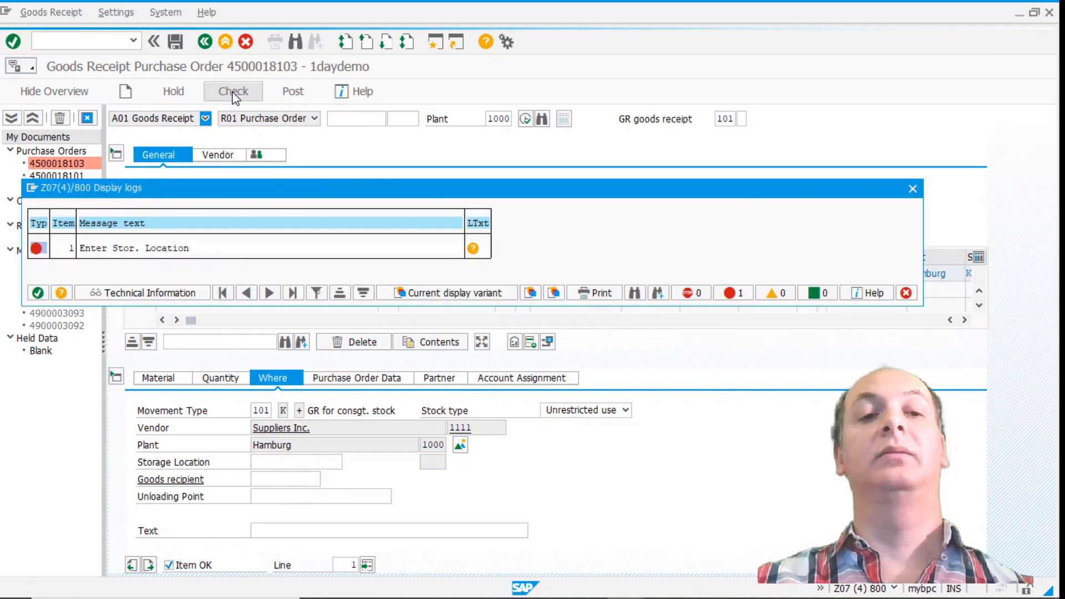
left_click(38, 292)
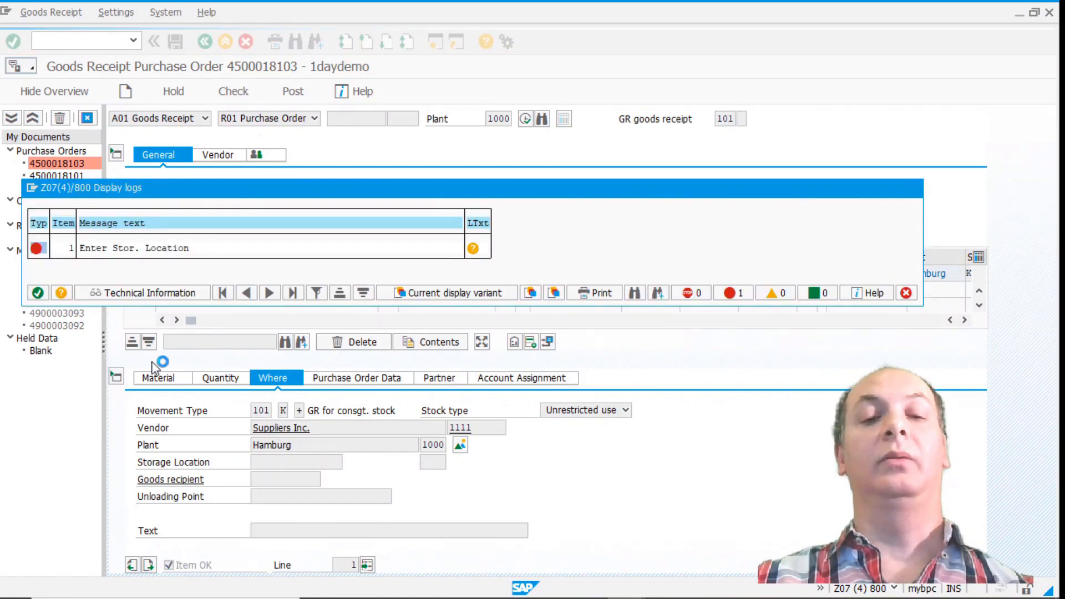
Enter storage location 0001 for the item, check the document again and post the goods receipt.
type("0001")
key("Return")
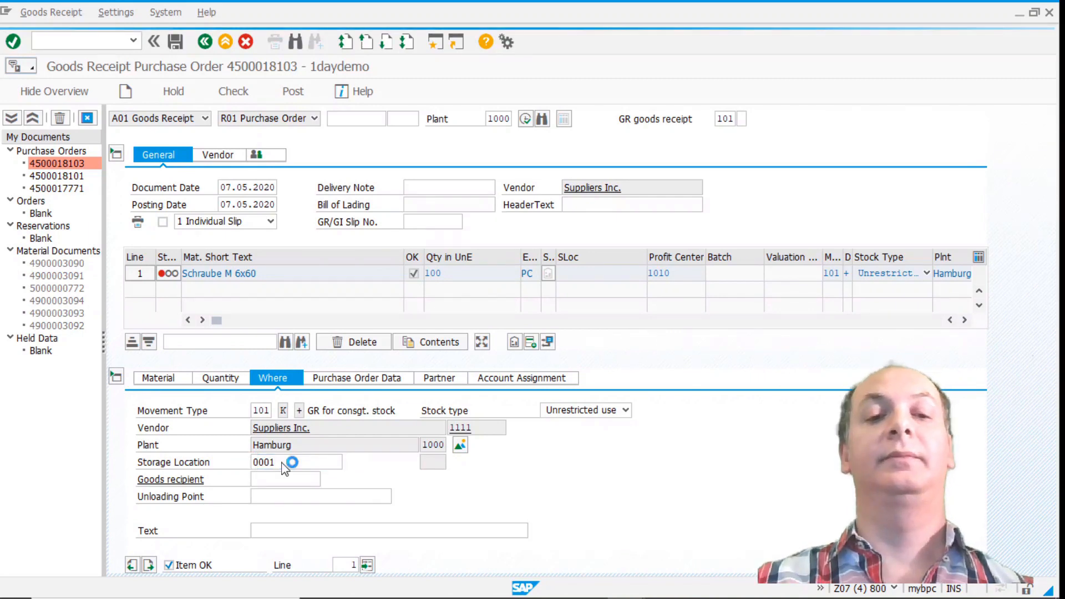
left_click(235, 93)
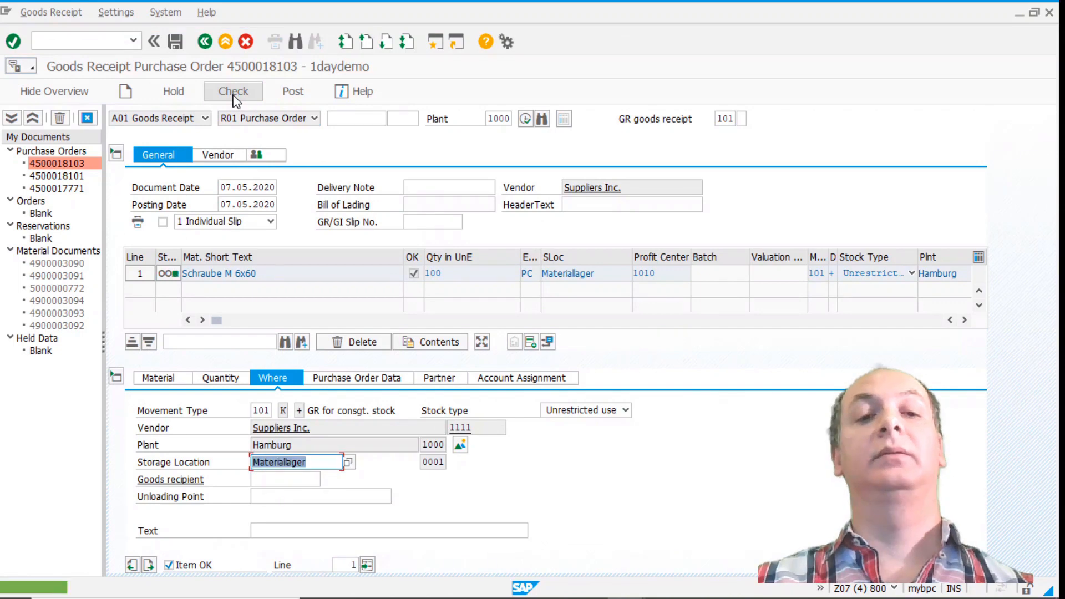
left_click(294, 98)
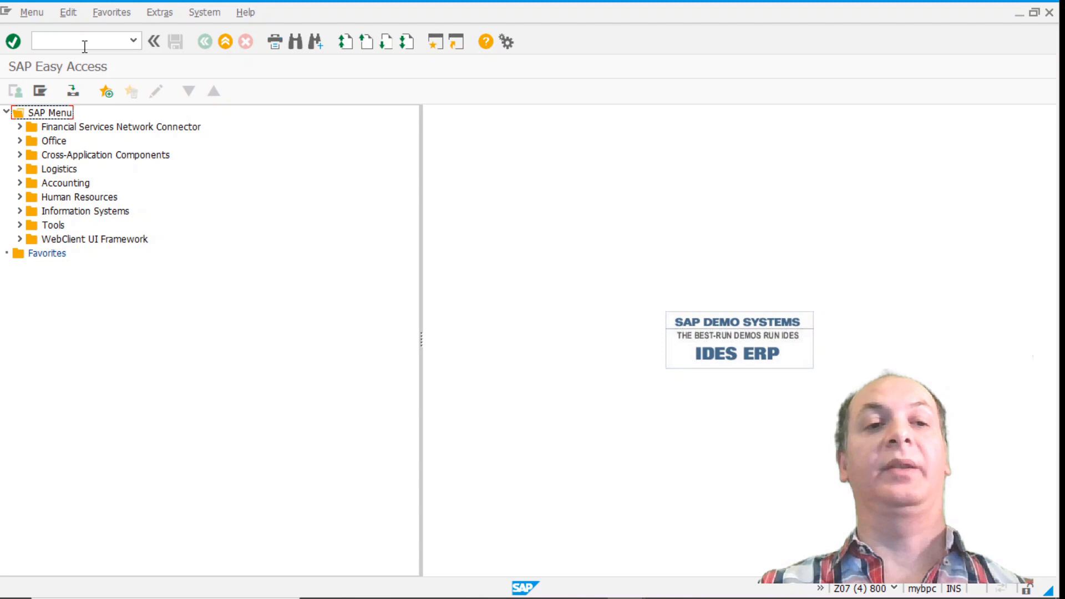
Start transaction ME23N to display the purchase order and examine the item's purchase order history.
left_click(84, 46)
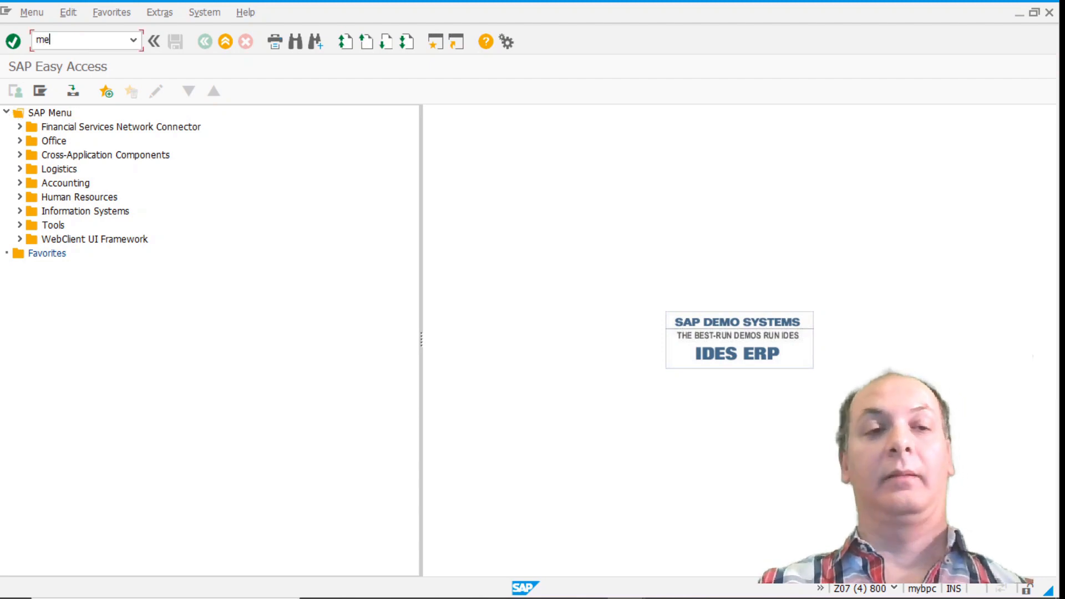
type("me23n")
key("Return")
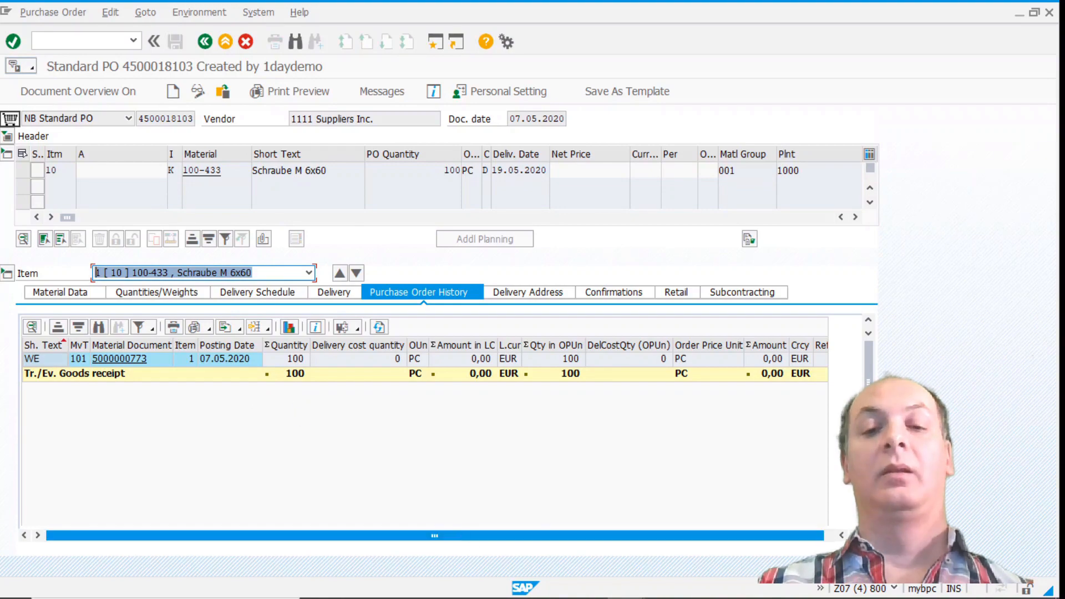
Switch to the stock overview session, run it for material 100-433 in plant 1000 and examine the vendor consignment stock in storage location 0001.
left_click(621, 589)
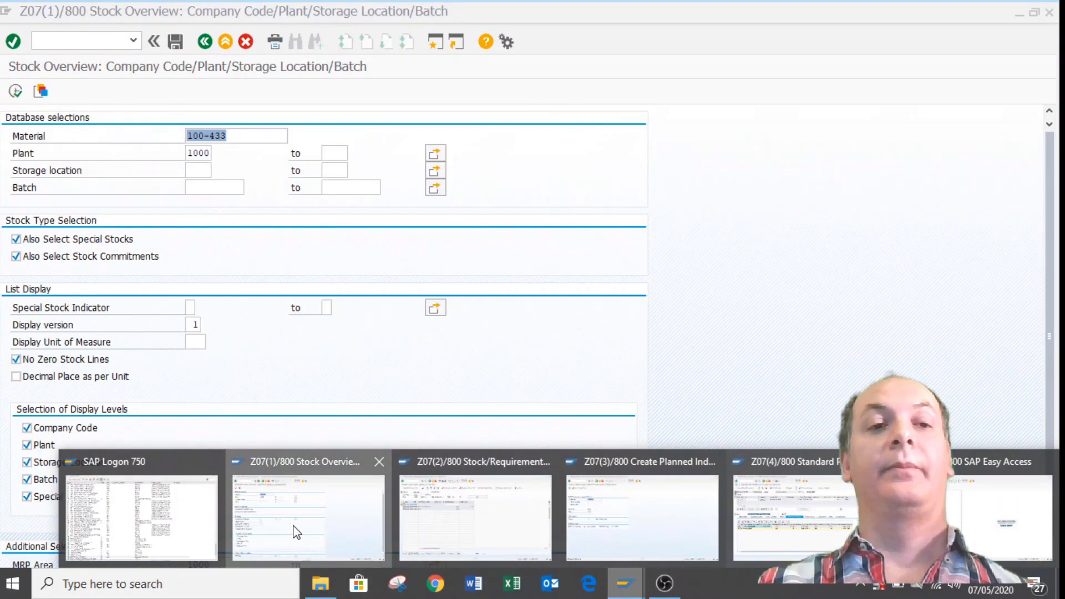
left_click(296, 531)
left_click(13, 93)
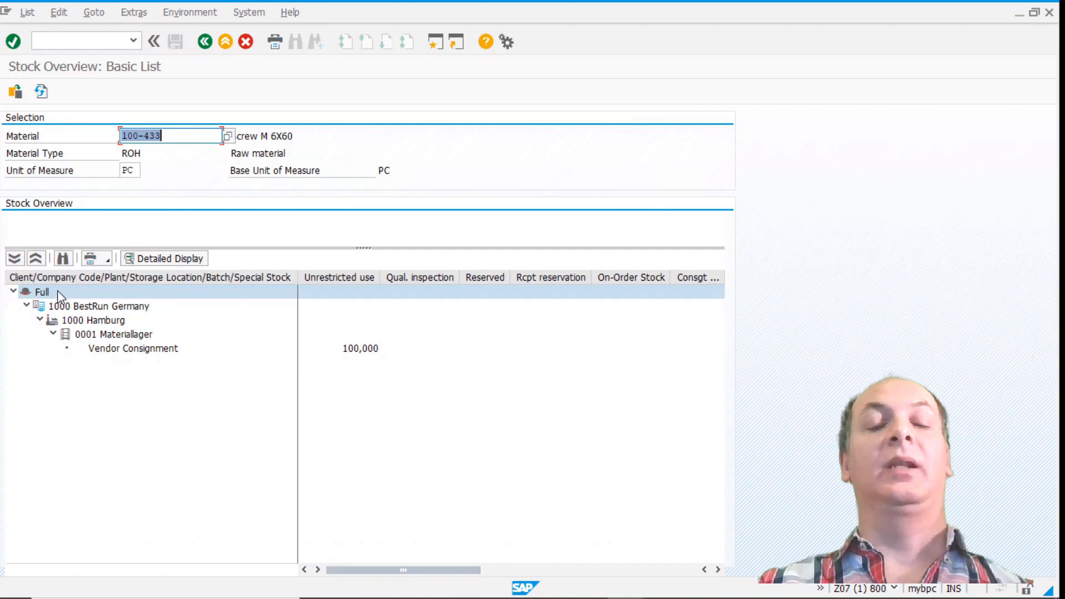
left_click(102, 349)
left_click(84, 340)
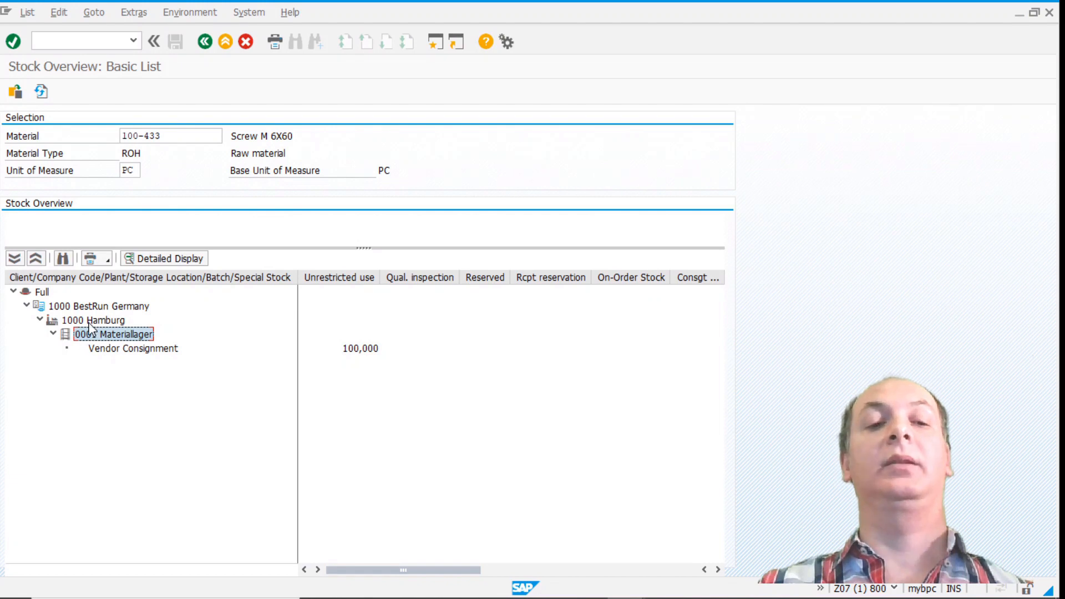
left_click(139, 350)
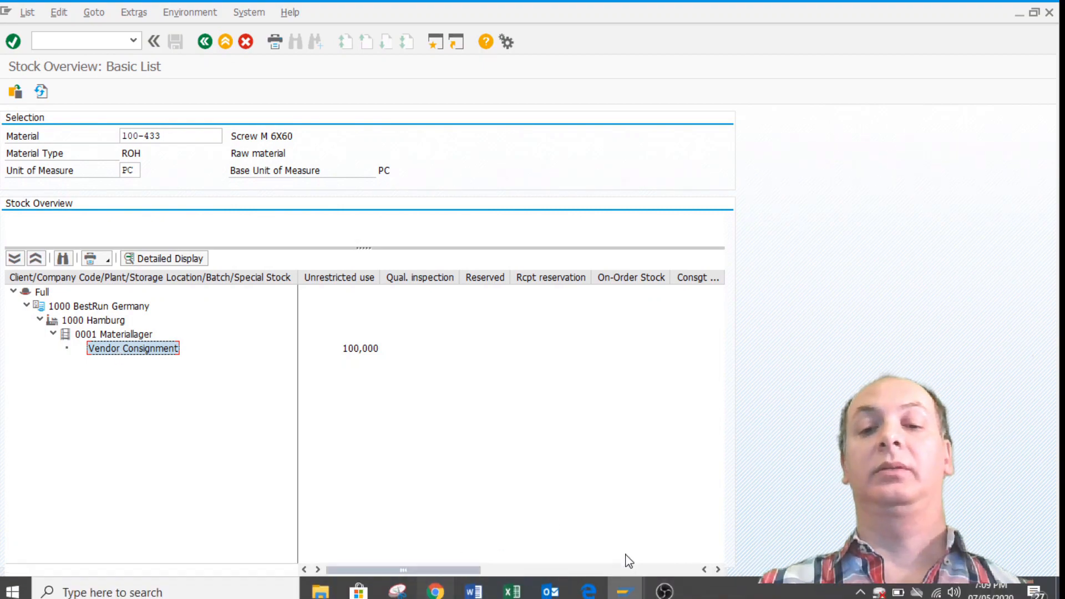
Switch to the fifth SAP session and open the MB54 vendor consignment stock report under Materials Management, Inventory Management.
left_click(613, 587)
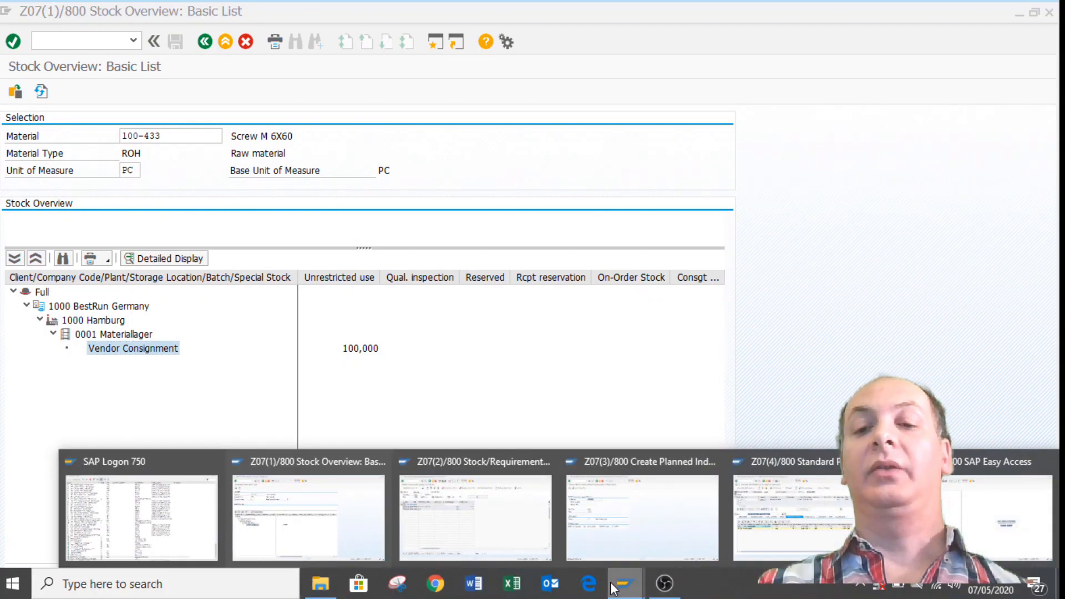
left_click(999, 516)
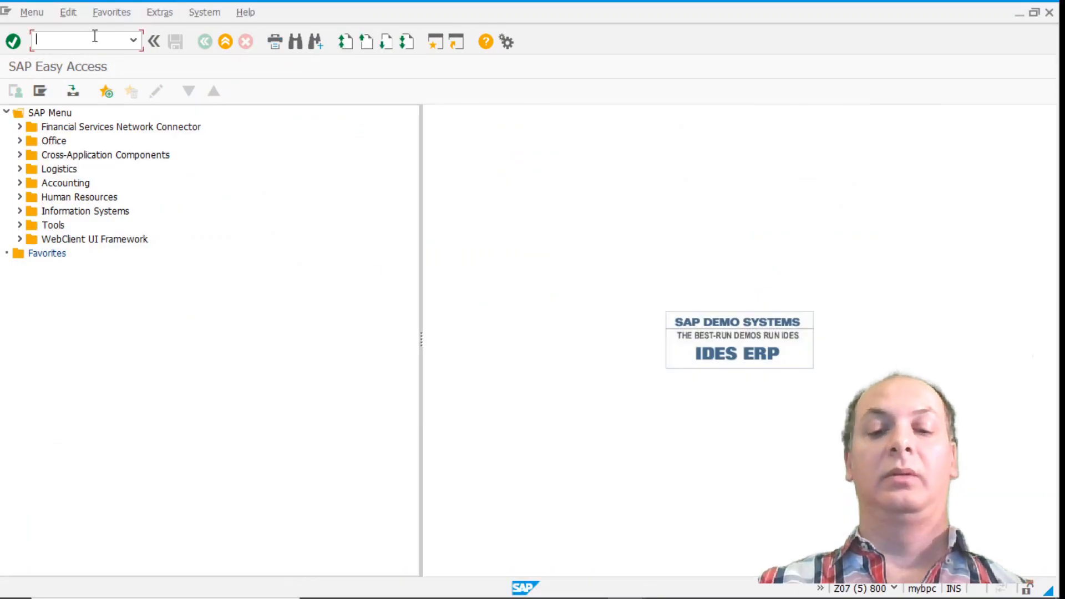
left_click(20, 170)
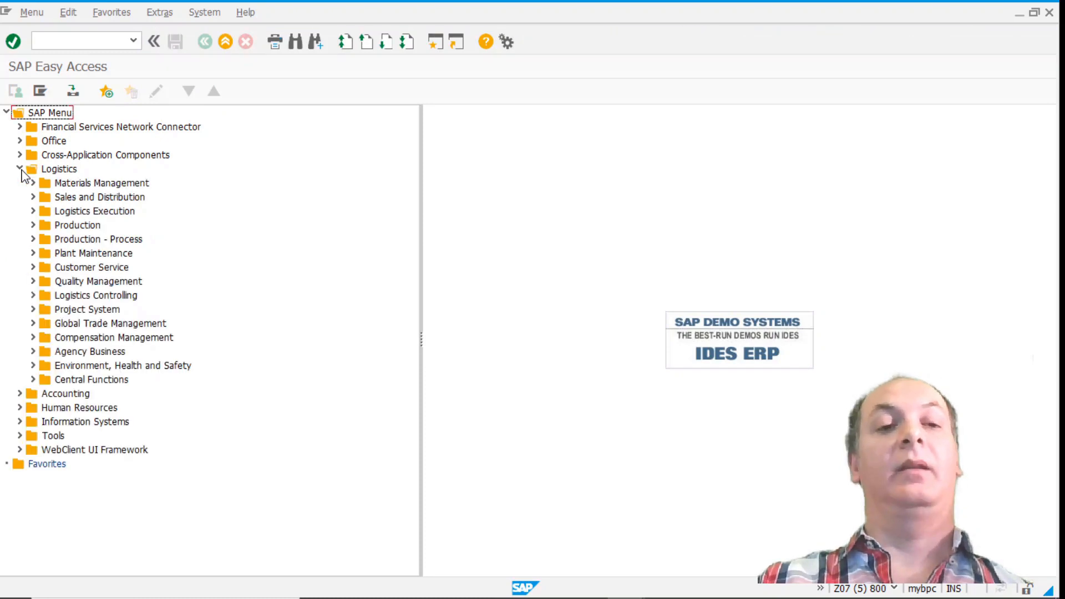
left_click(31, 183)
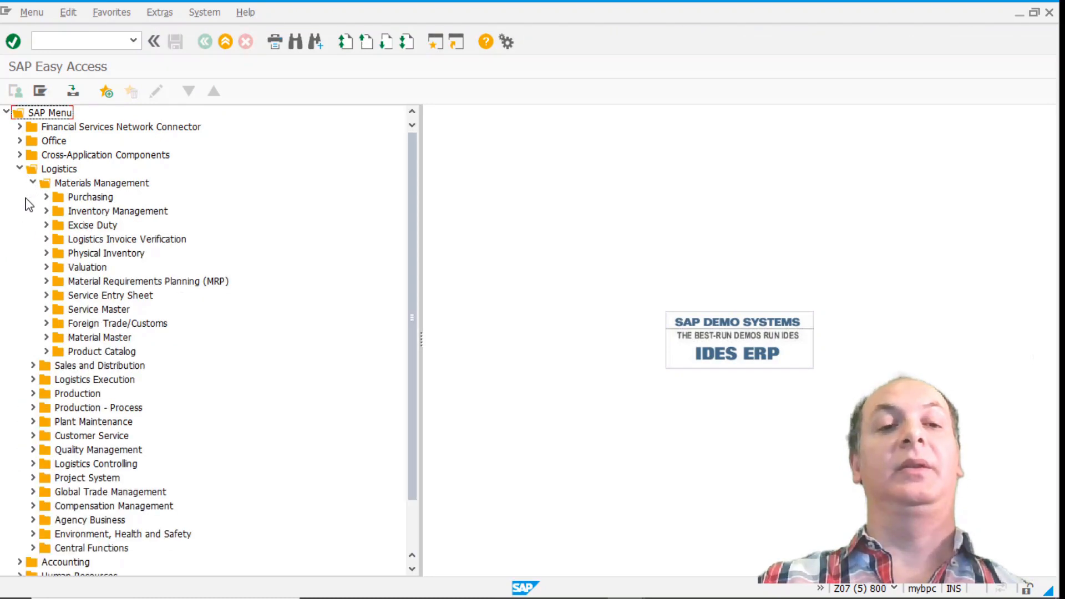
left_click(46, 211)
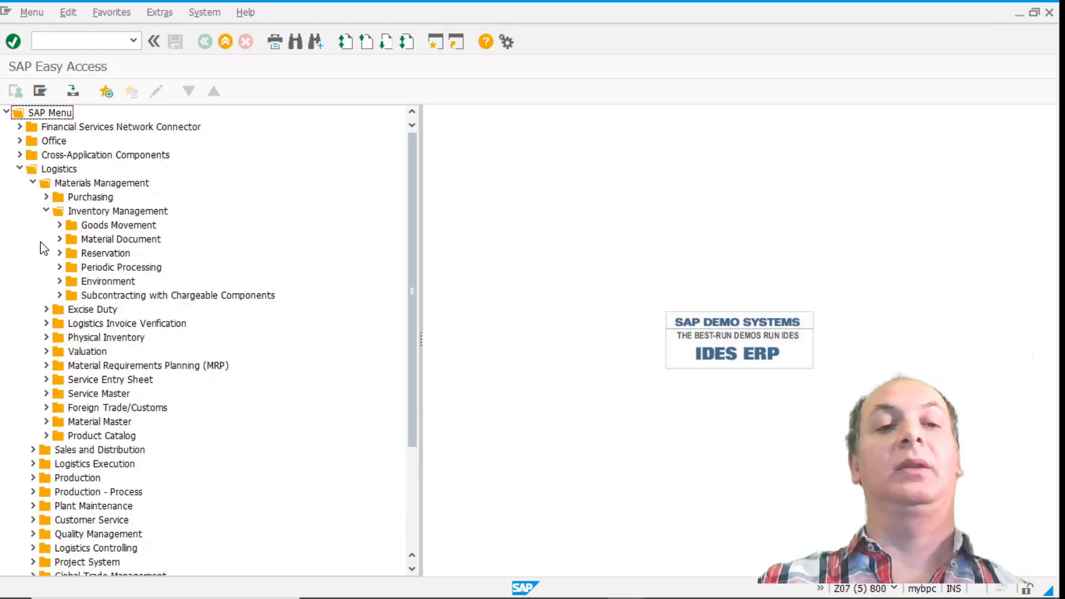
left_click(60, 281)
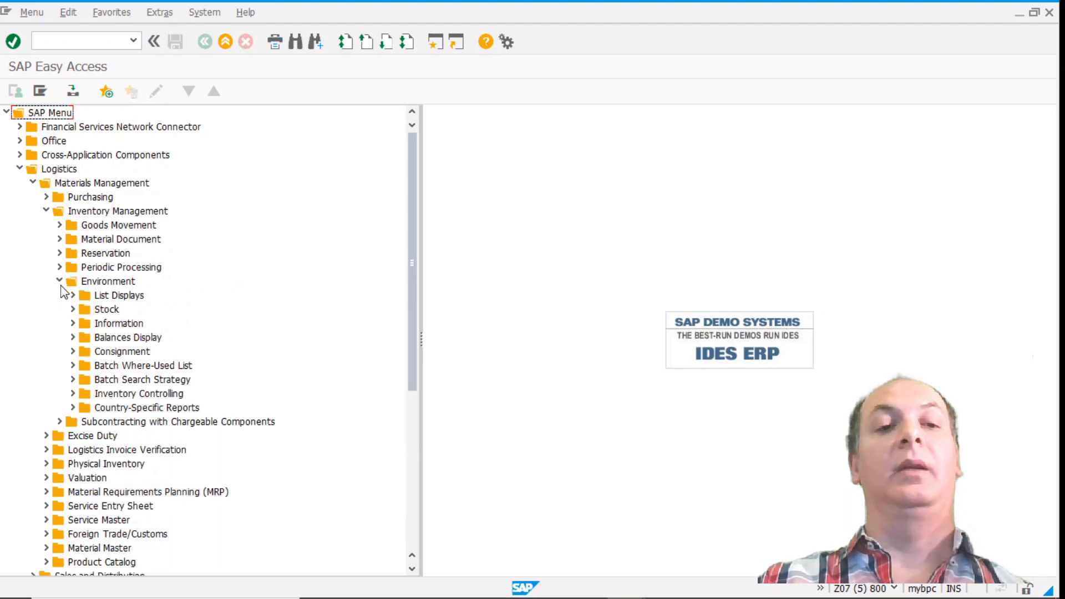
left_click(73, 351)
left_click(85, 366)
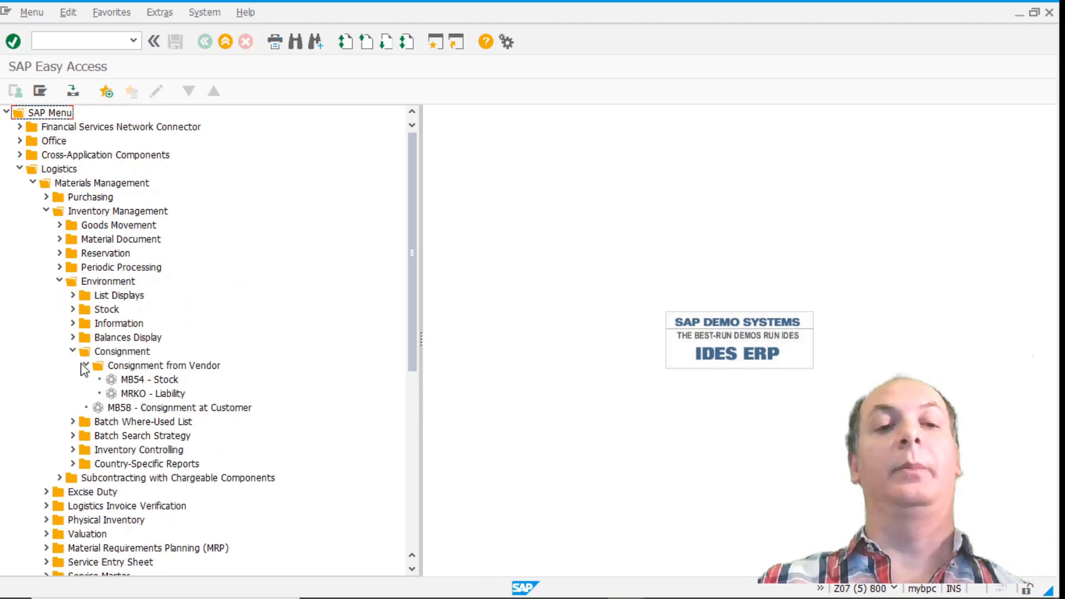
double_click(154, 382)
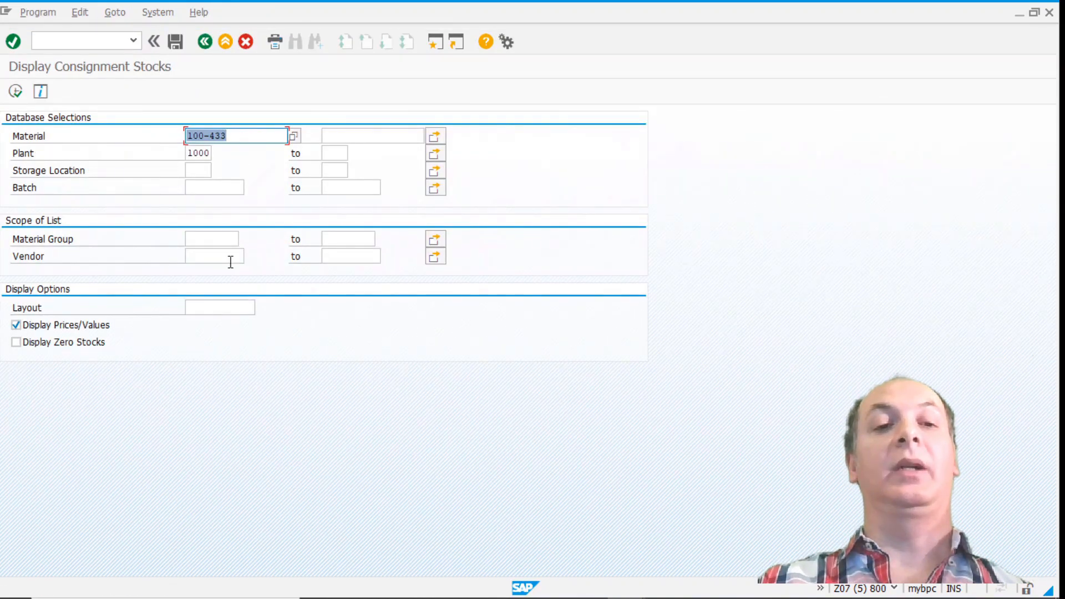
Restrict the consignment stock report to vendor 1111, execute it and examine the quantity, consignment price and total value.
left_click(214, 258)
type("1111")
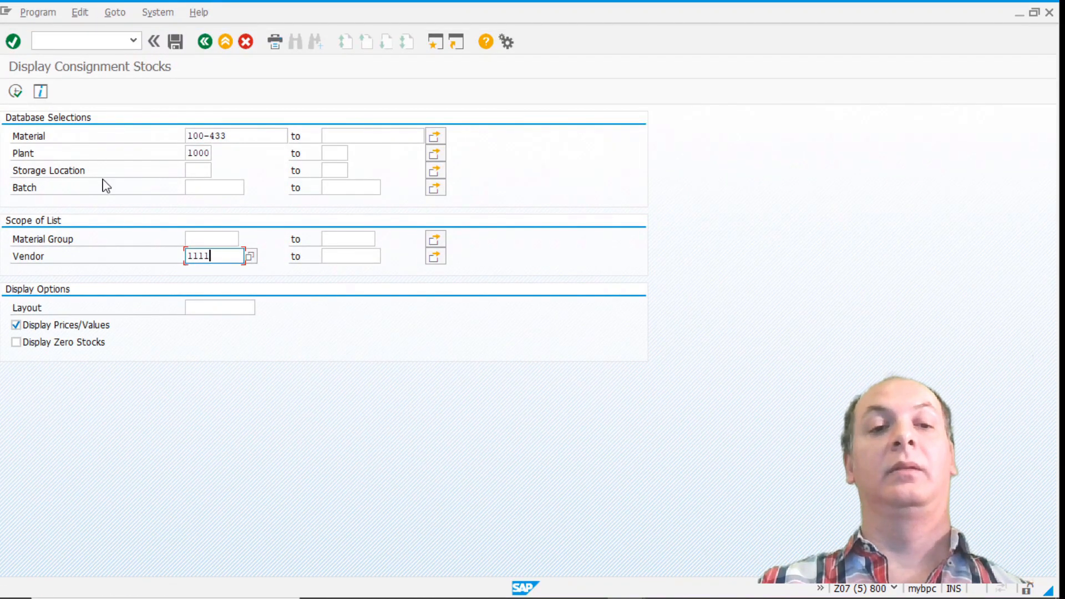
left_click(16, 91)
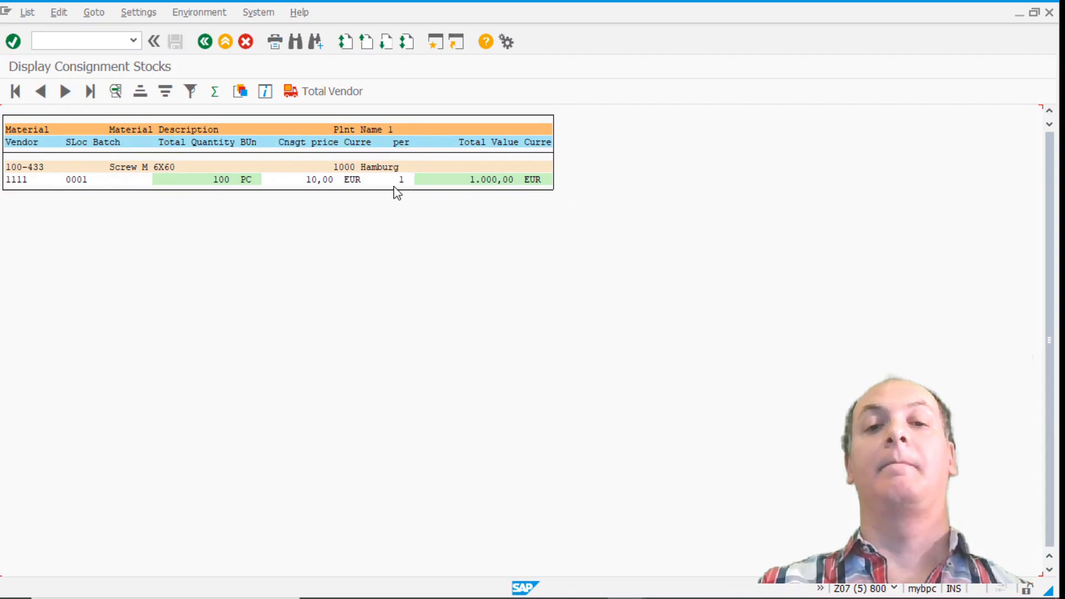
left_click(499, 181)
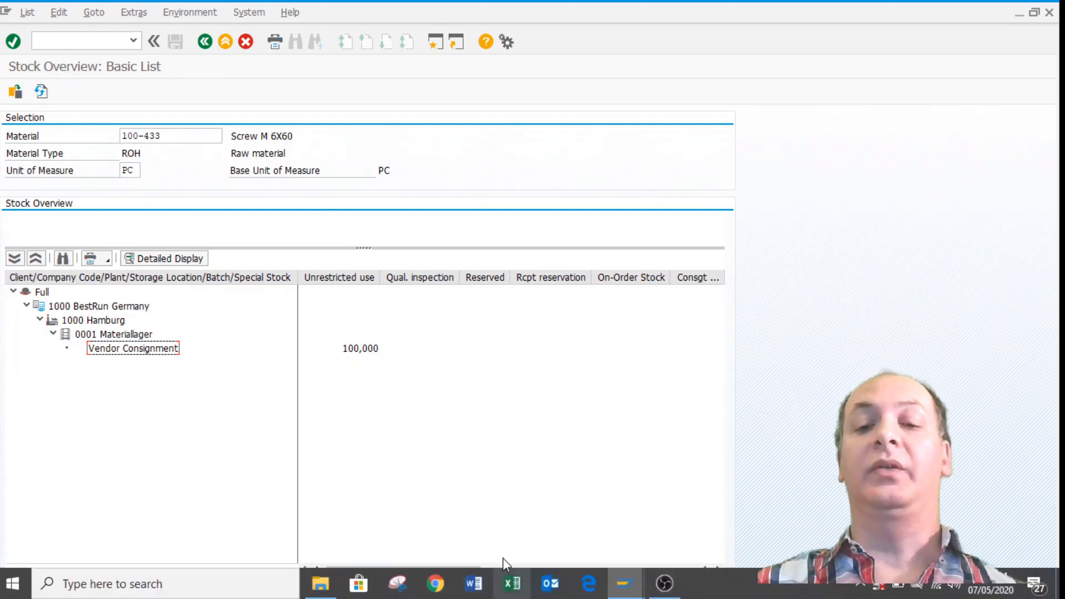
Switch to the second SAP session and open the goods movement transaction for an Other goods issue with movement type 201 K.
left_click(625, 586)
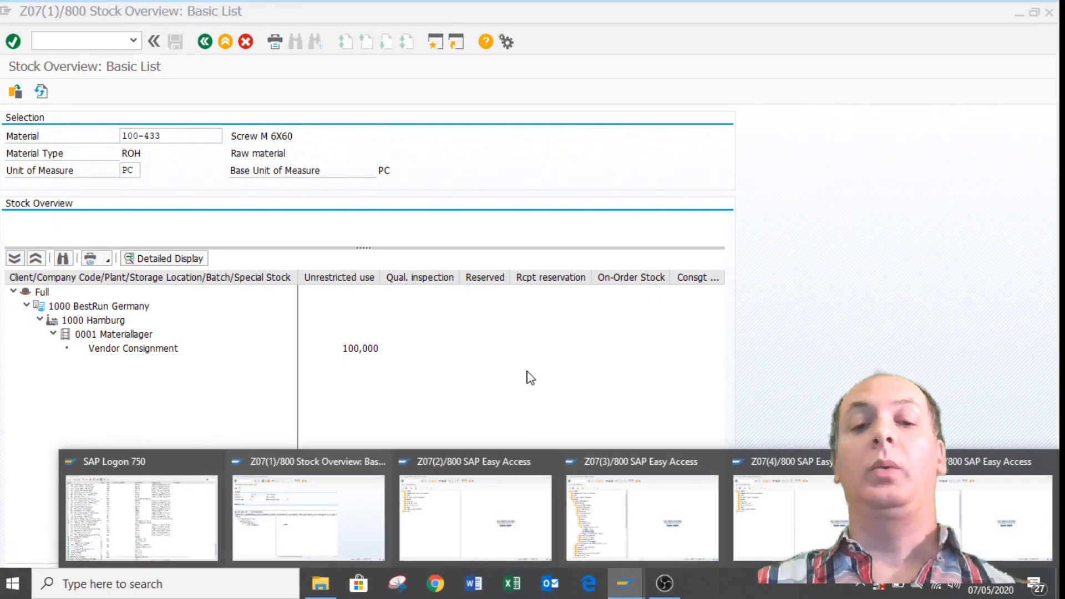
left_click(468, 541)
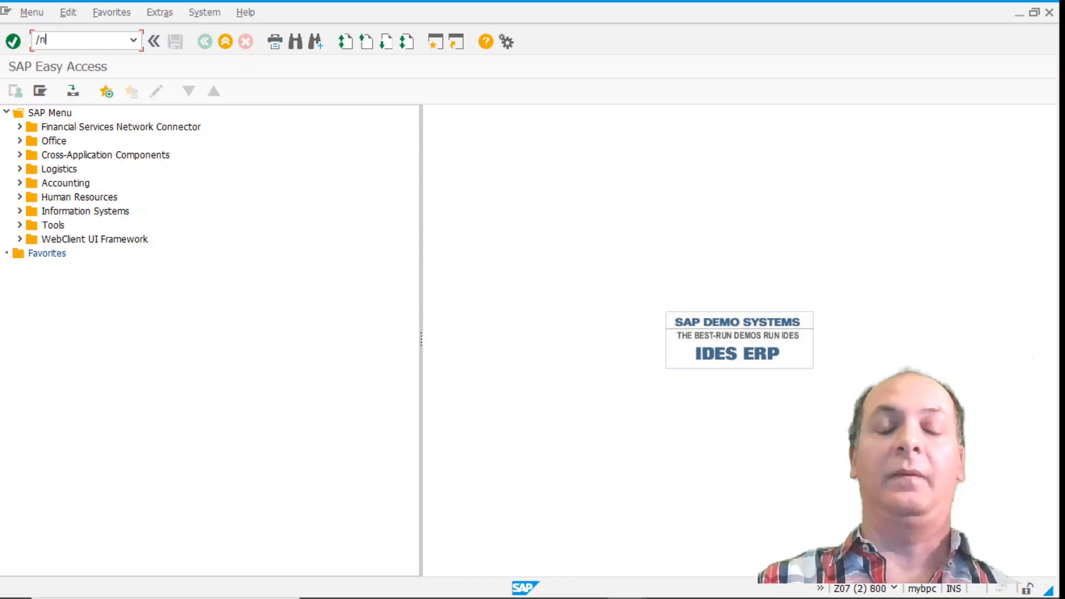
key("Return")
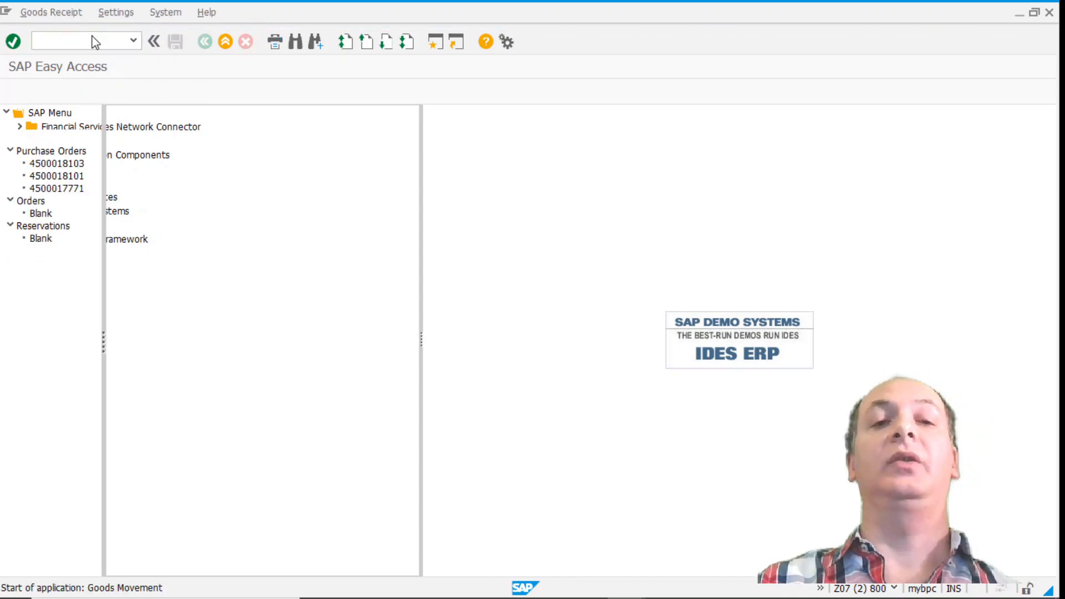
left_click(206, 118)
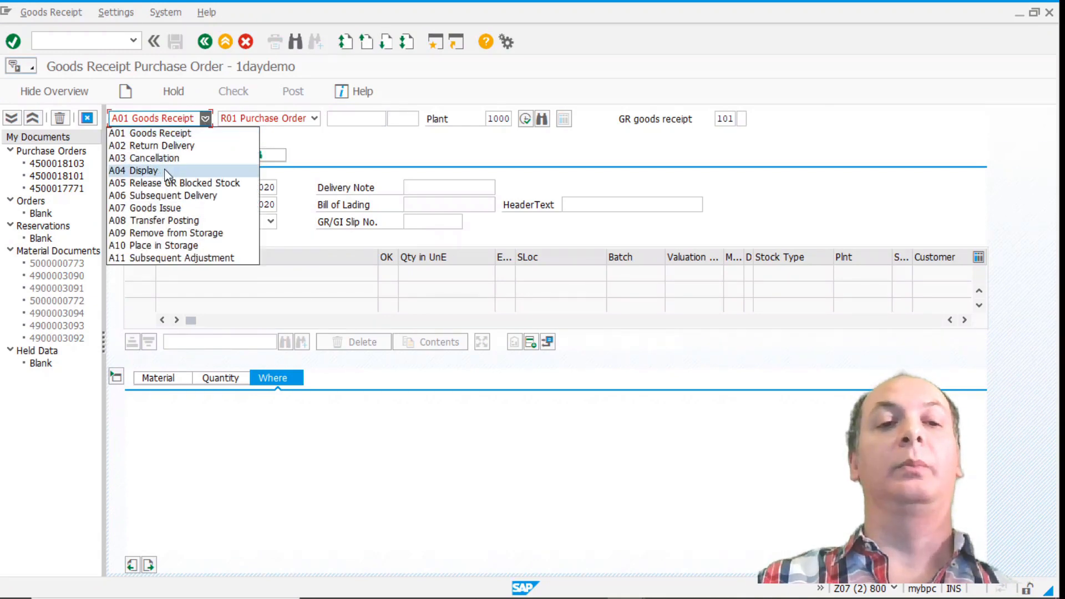
left_click(156, 208)
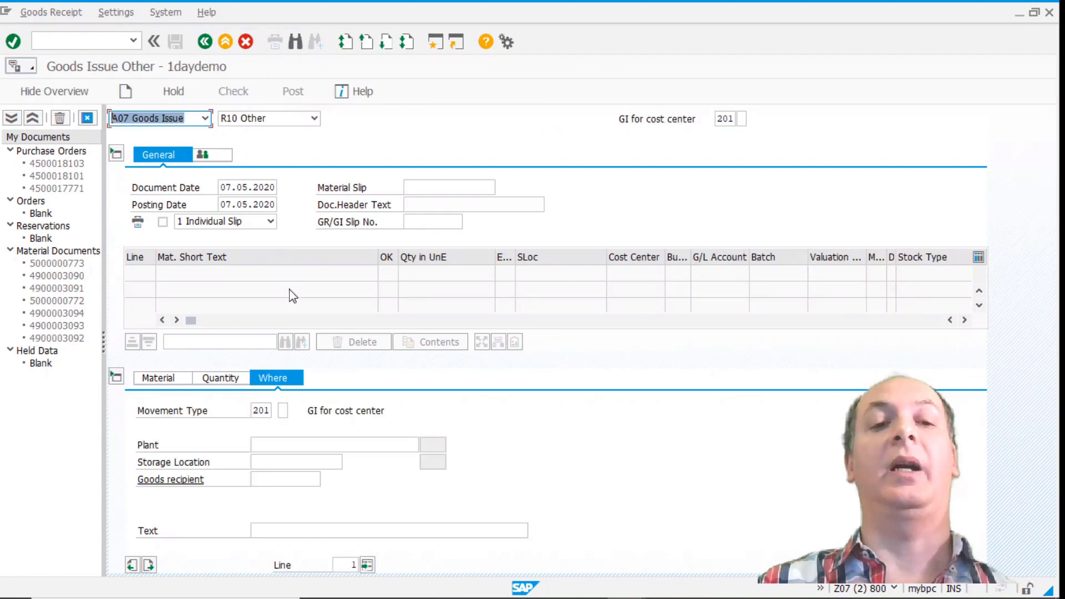
left_click(284, 412)
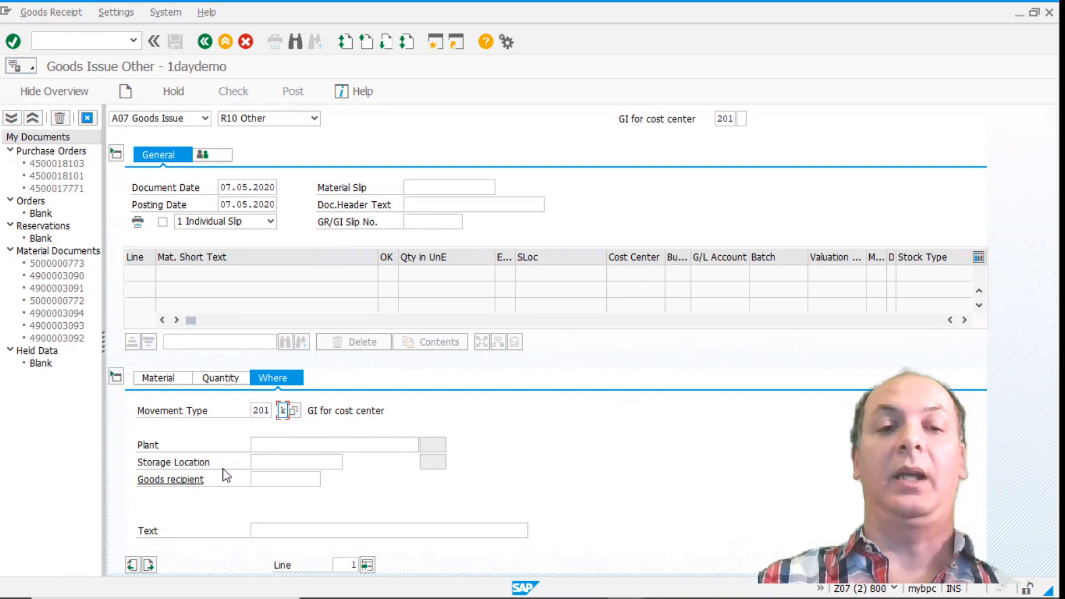
left_click(268, 447)
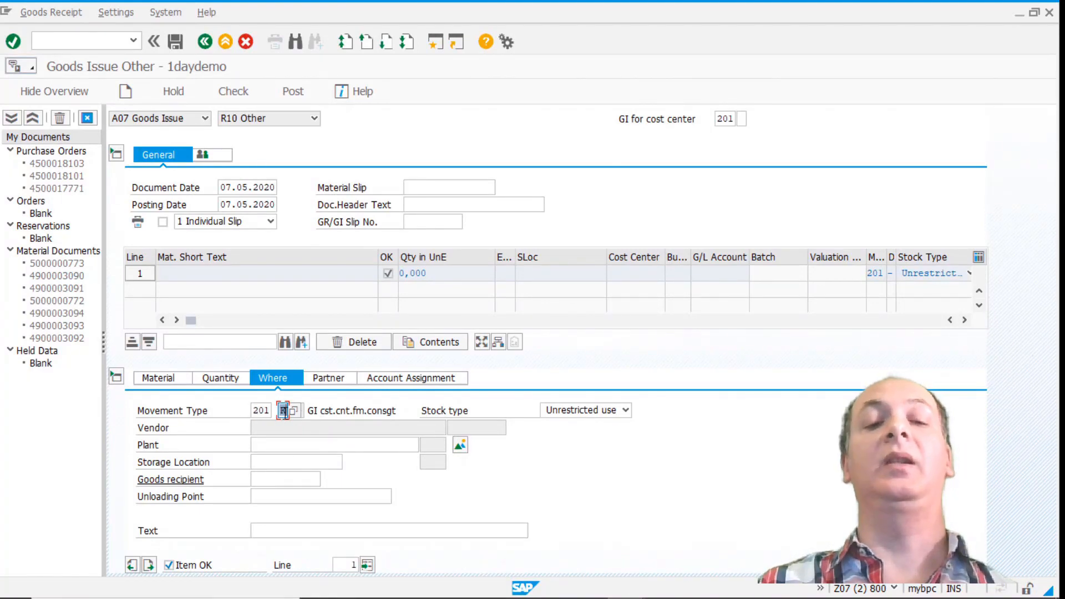
Enter material 100-433 with a quantity of 40 for the goods issue item.
left_click(162, 377)
left_click(282, 410)
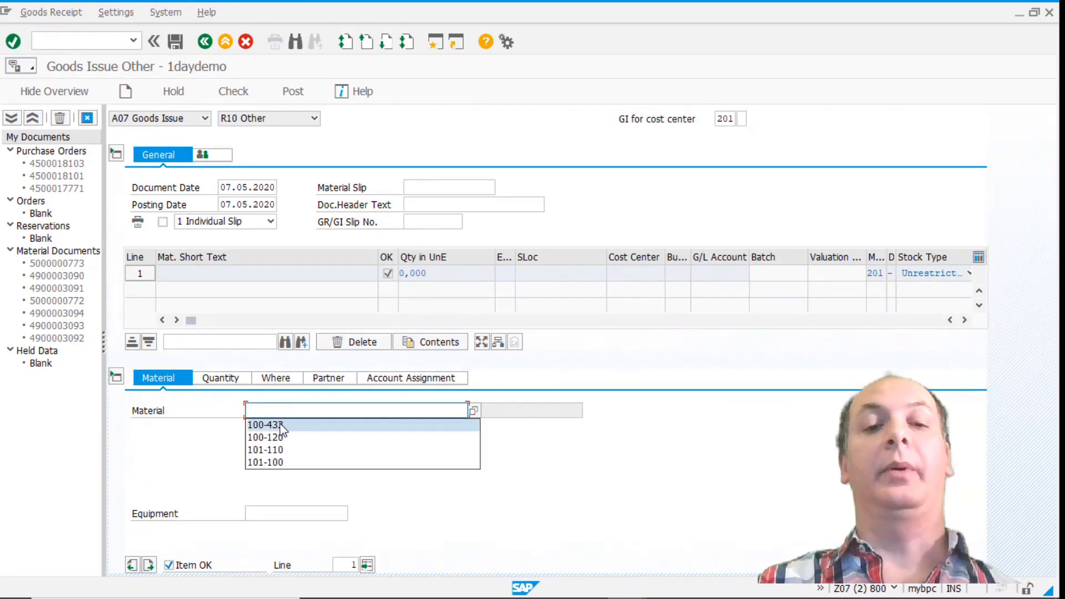
left_click(283, 425)
left_click(220, 378)
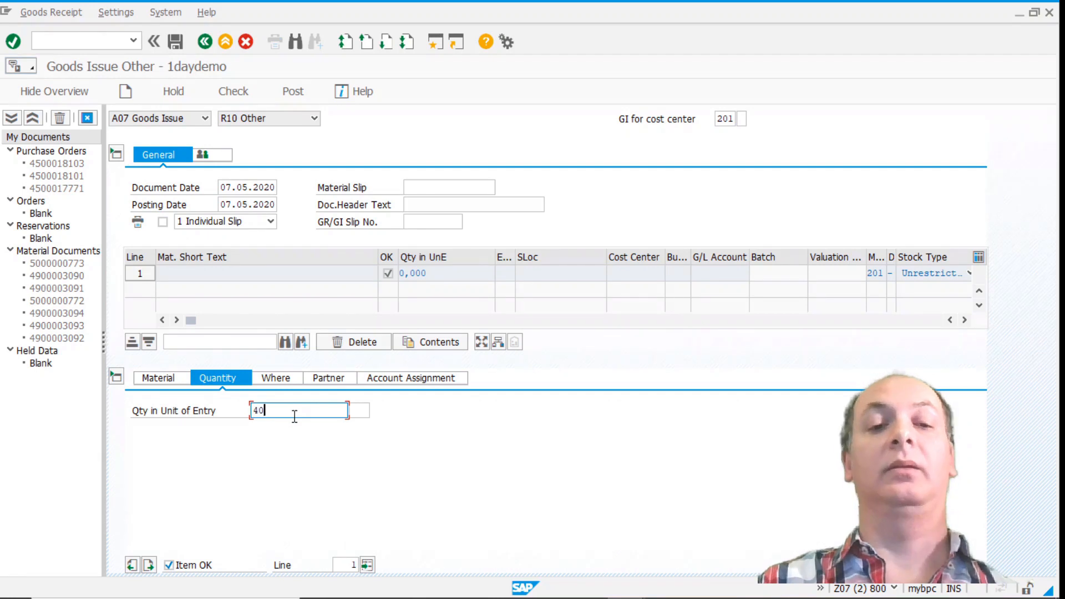
key("Return")
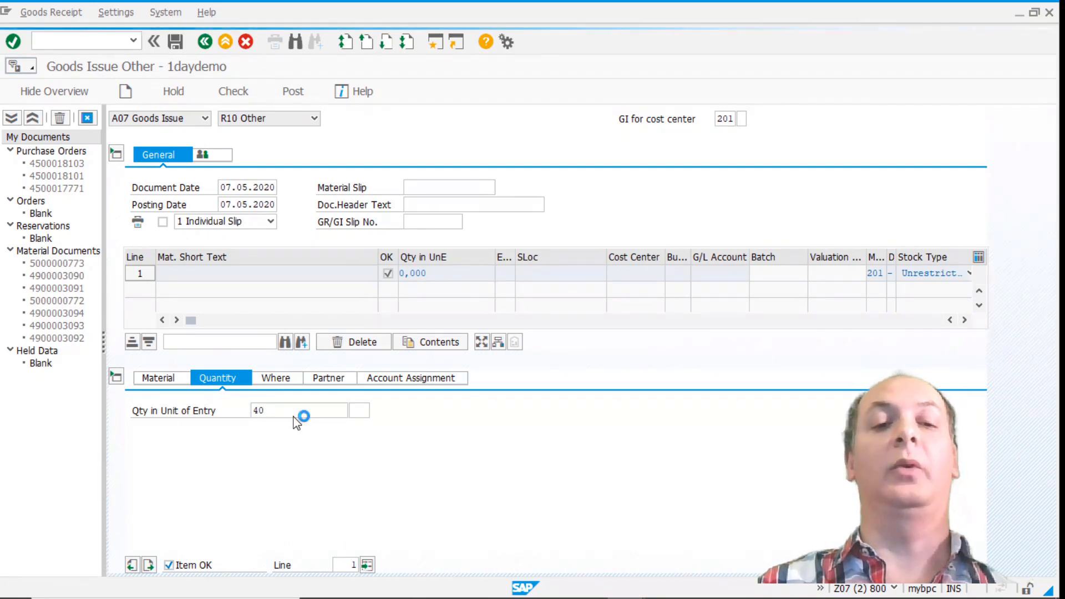
Set the goods issue item's plant to 1000 and its storage location to 0001.
left_click(287, 380)
left_click(274, 445)
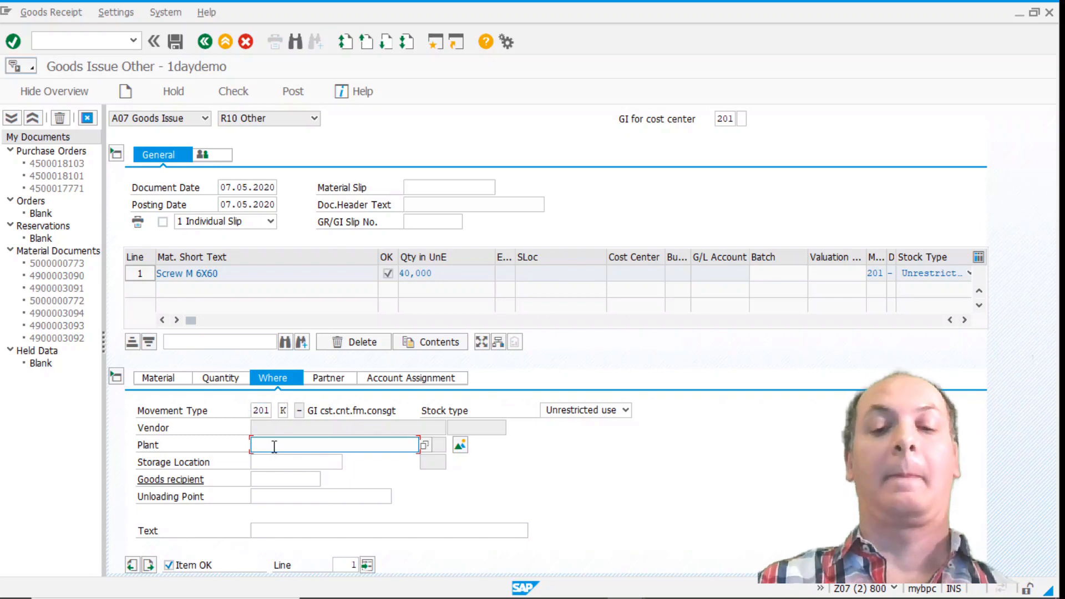
type("1000")
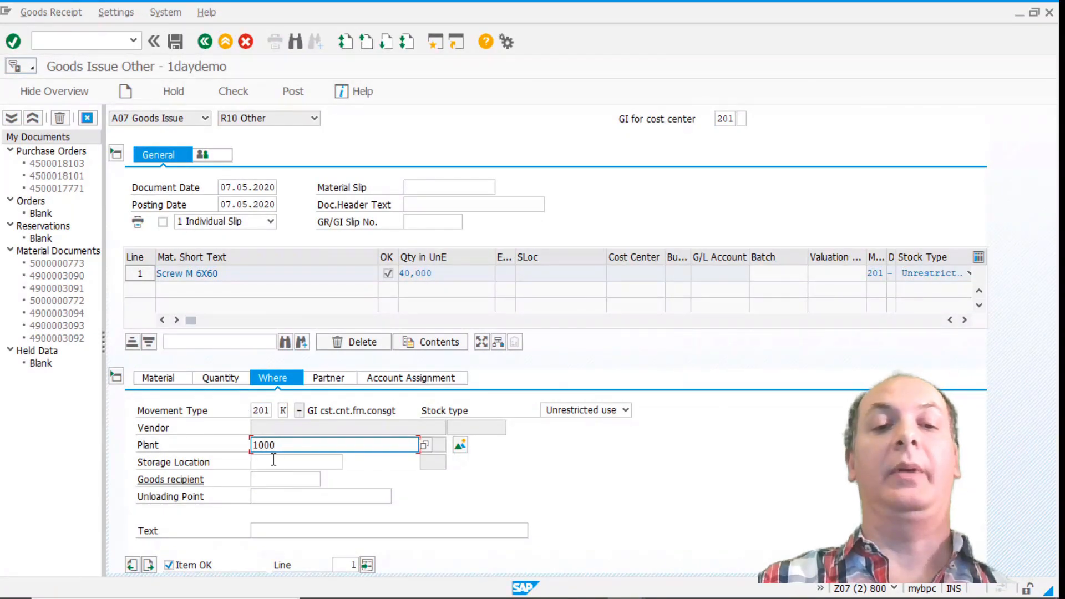
left_click(268, 458)
type("000")
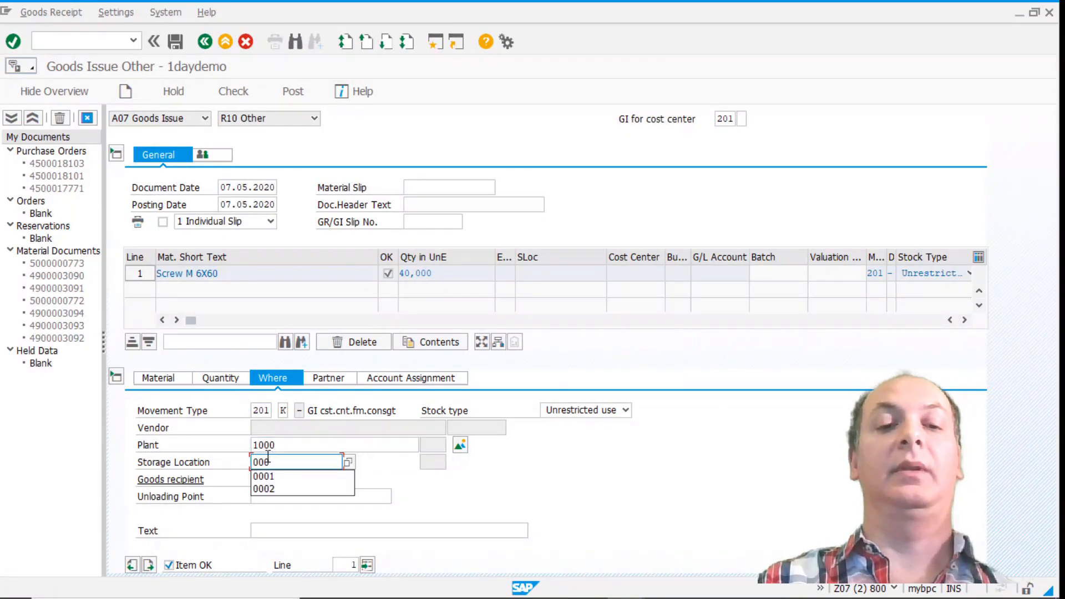
type("1")
key("Return")
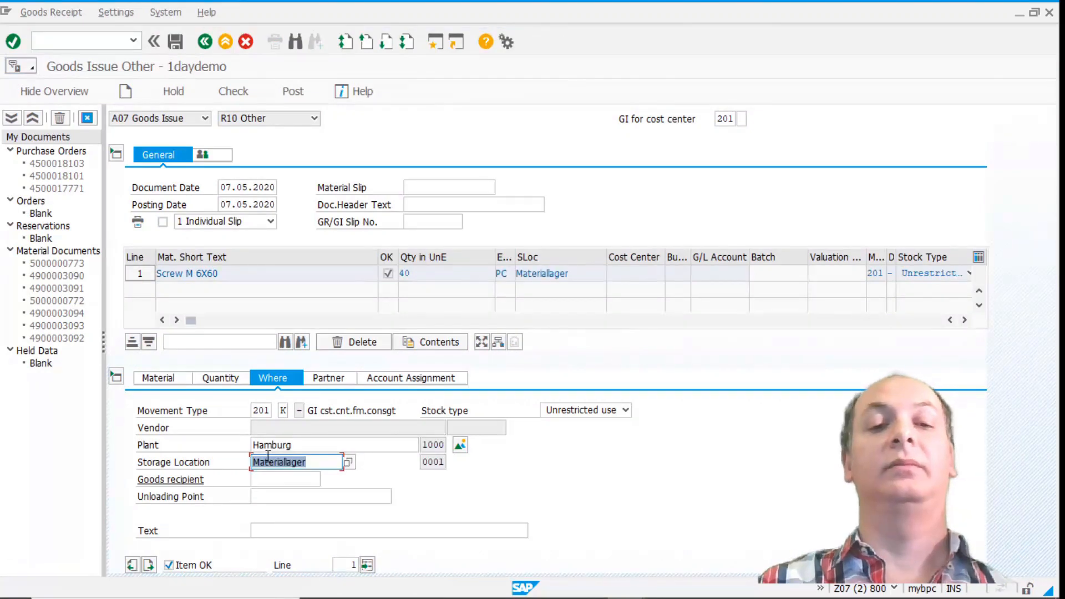
Assign vendor 1111 as the partner of the consignment goods issue item.
left_click(333, 379)
left_click(285, 409)
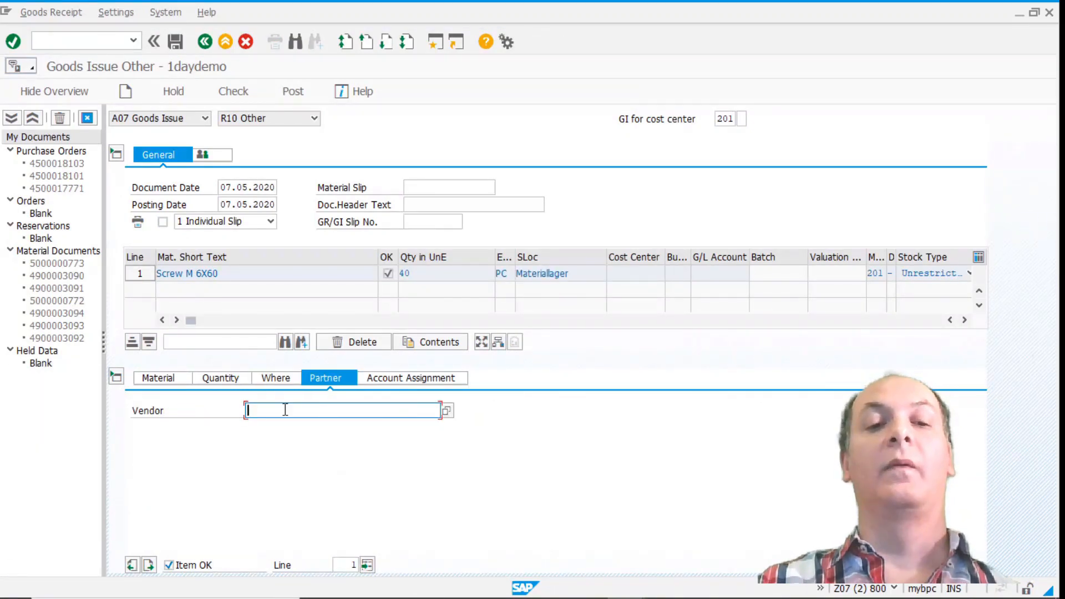
type("1111")
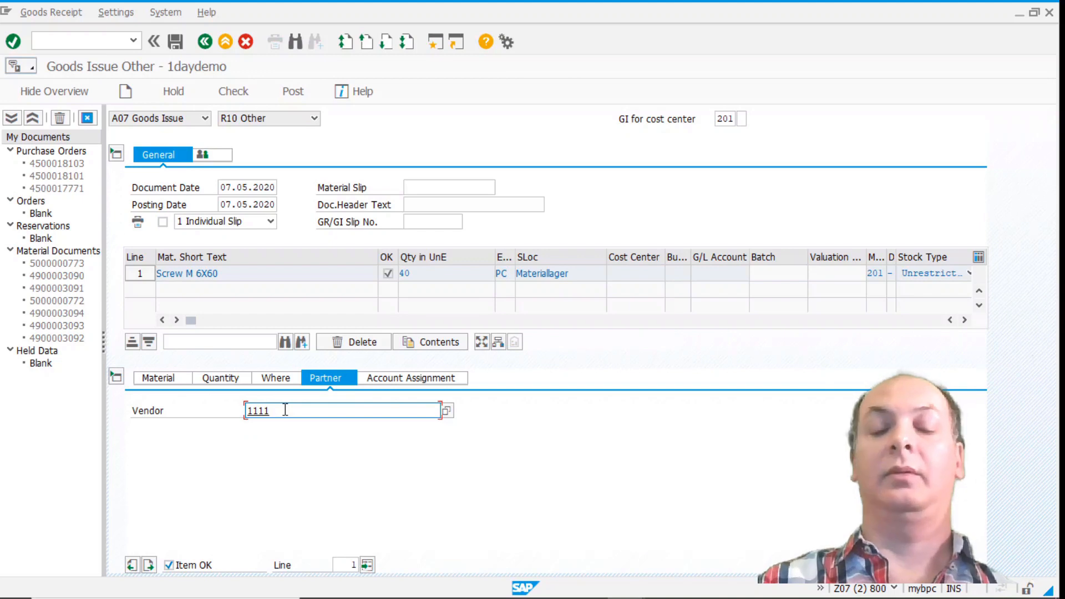
key("Return")
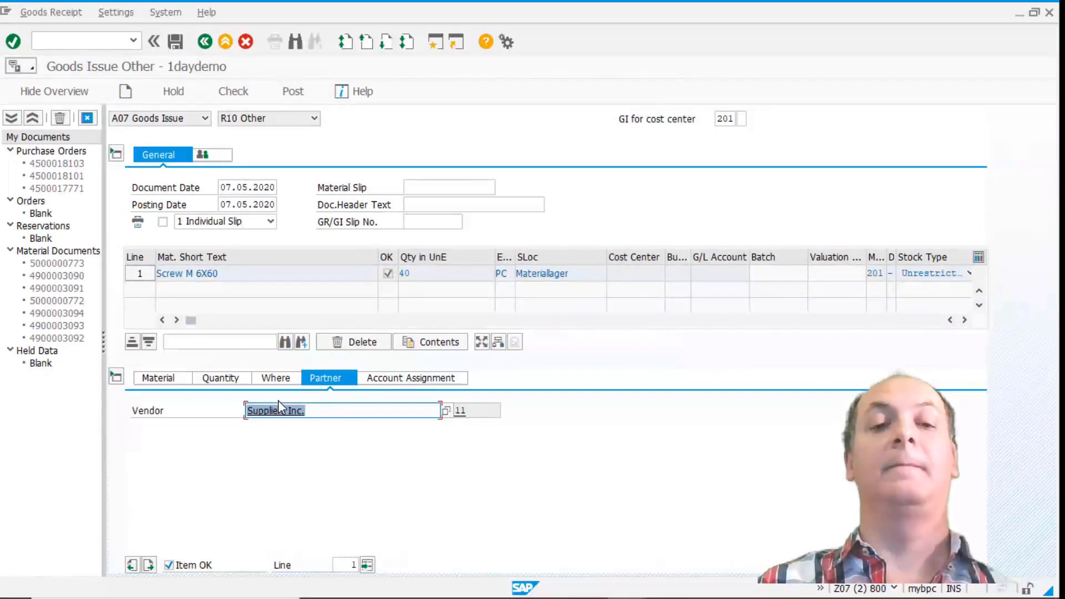
Assign the goods issue item to cost center 1000 and check the document.
left_click(429, 380)
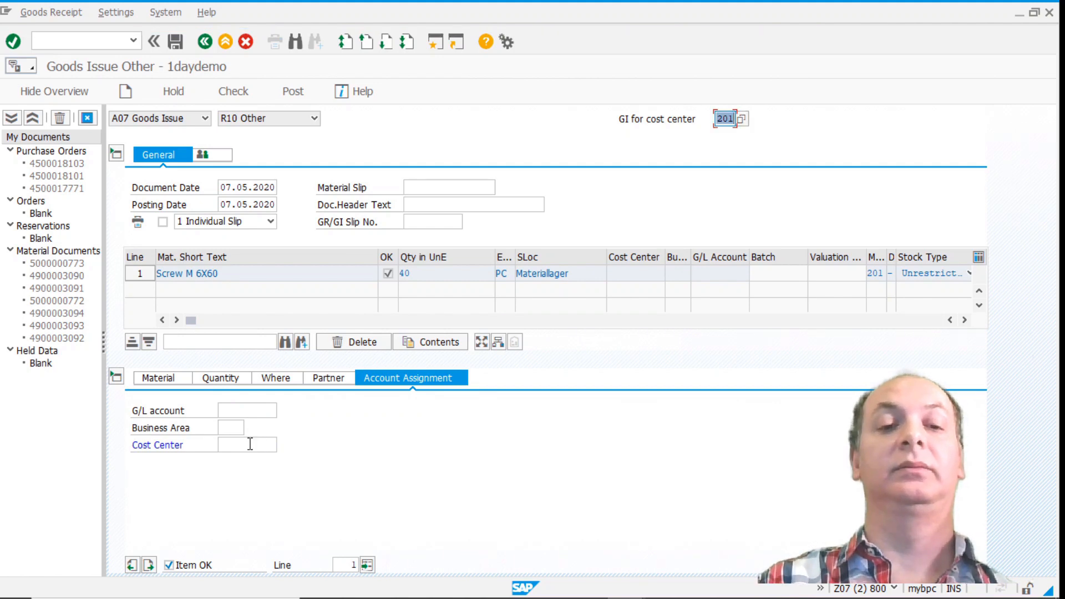
left_click(251, 444)
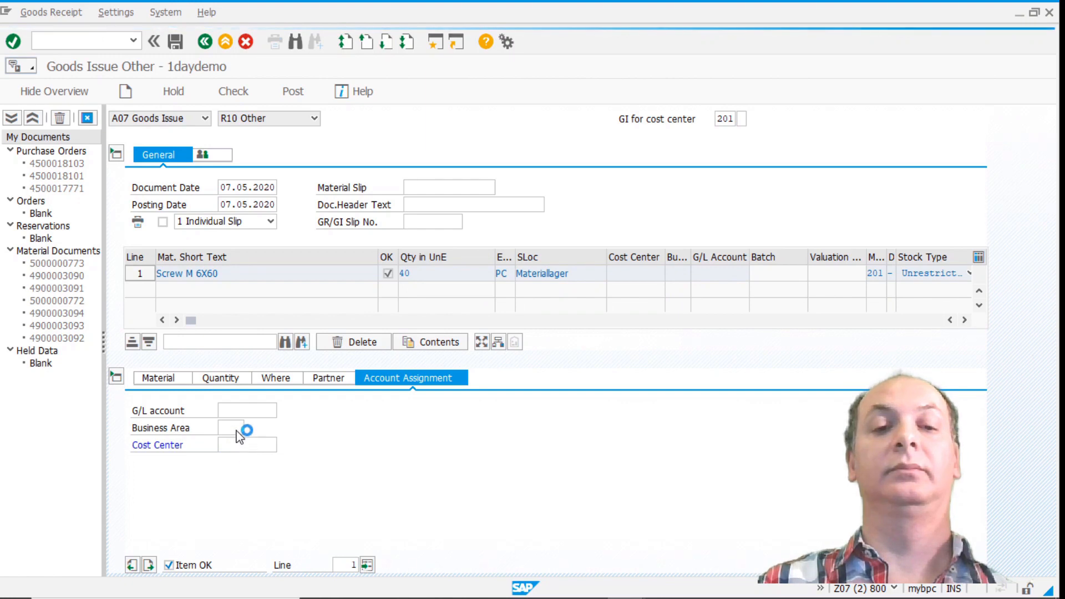
left_click(229, 445)
type("1")
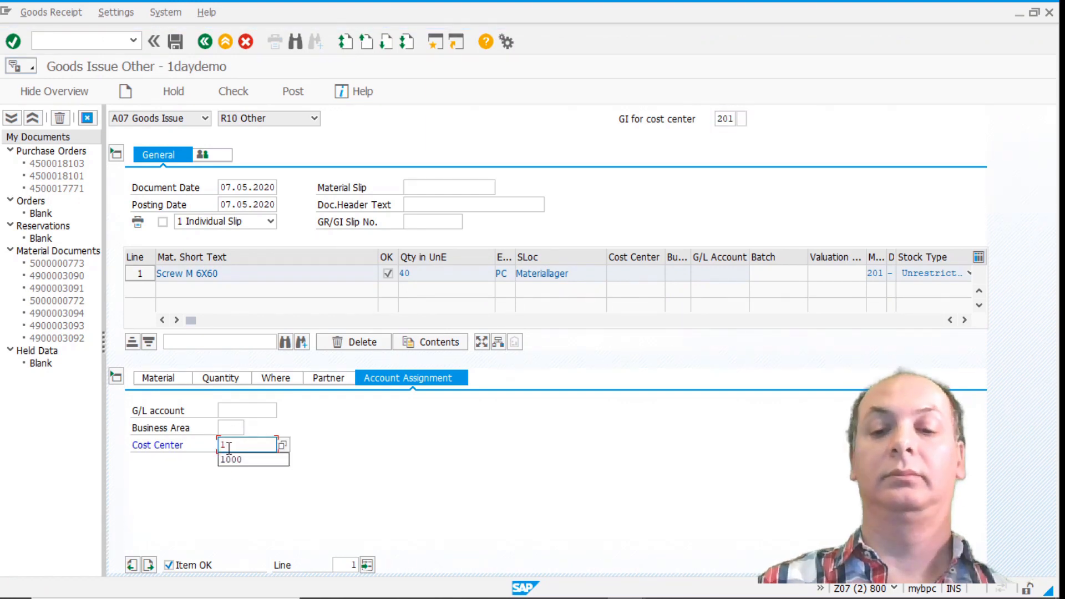
type("000")
key("Return")
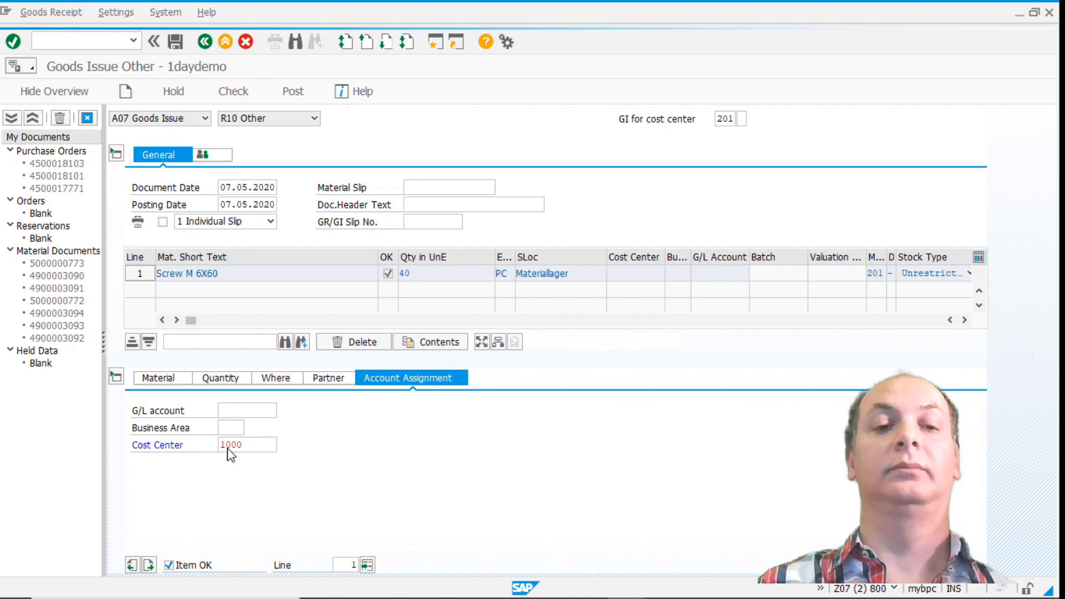
left_click(233, 92)
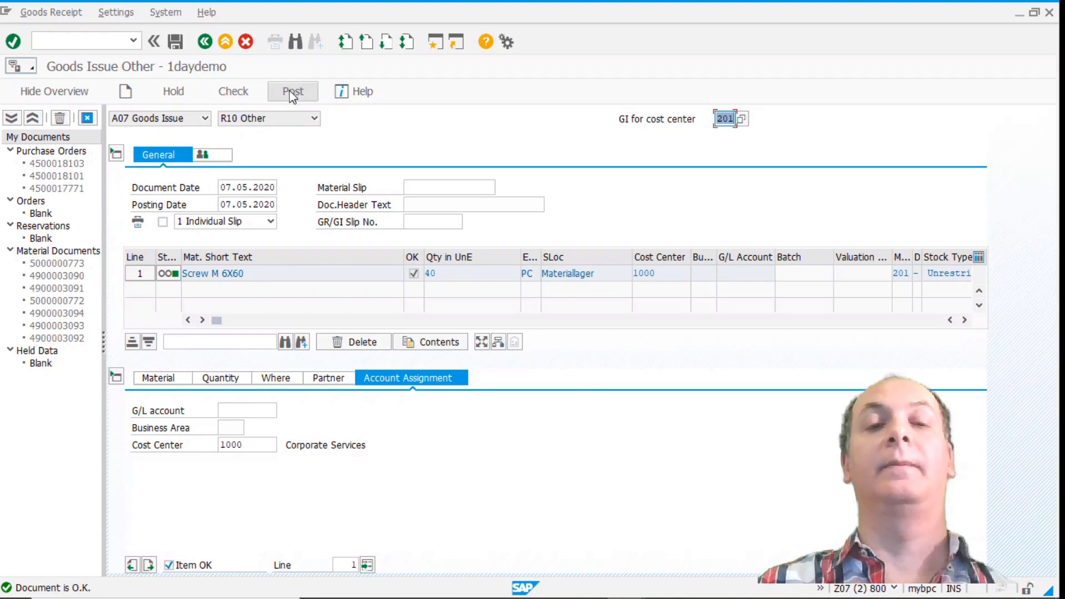
Switch to the fifth SAP session and open the MRKO liability transaction under Consignment from Vendor.
mouse_move(487, 596)
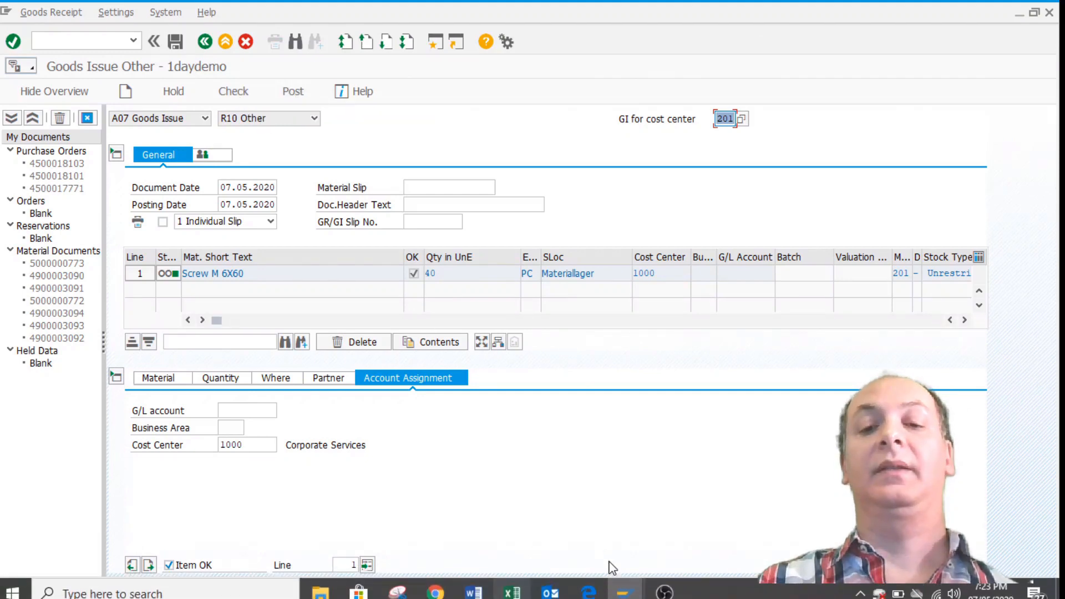
left_click(622, 587)
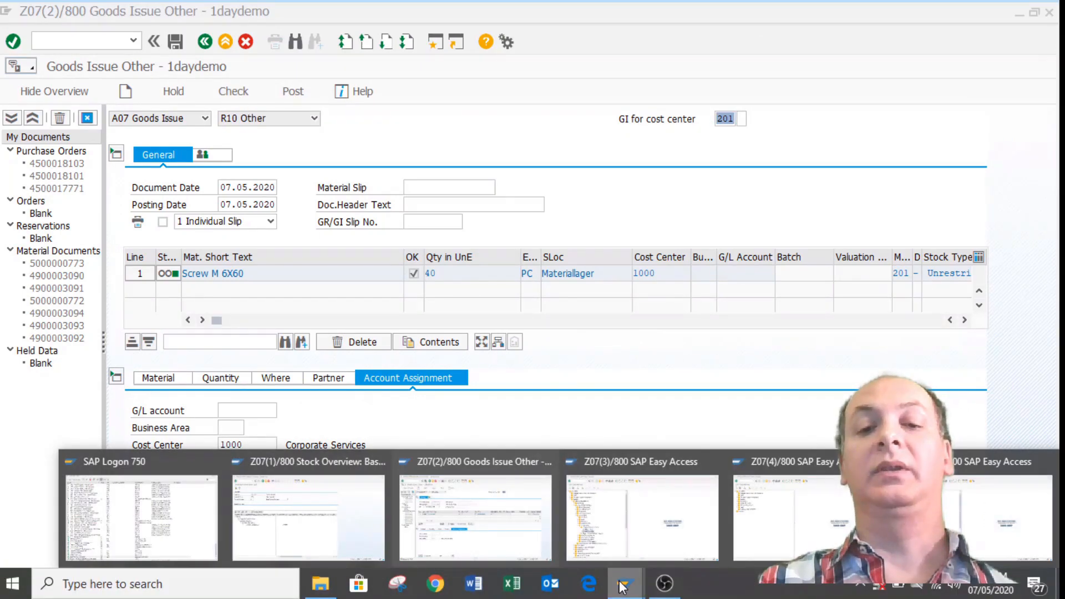
left_click(999, 516)
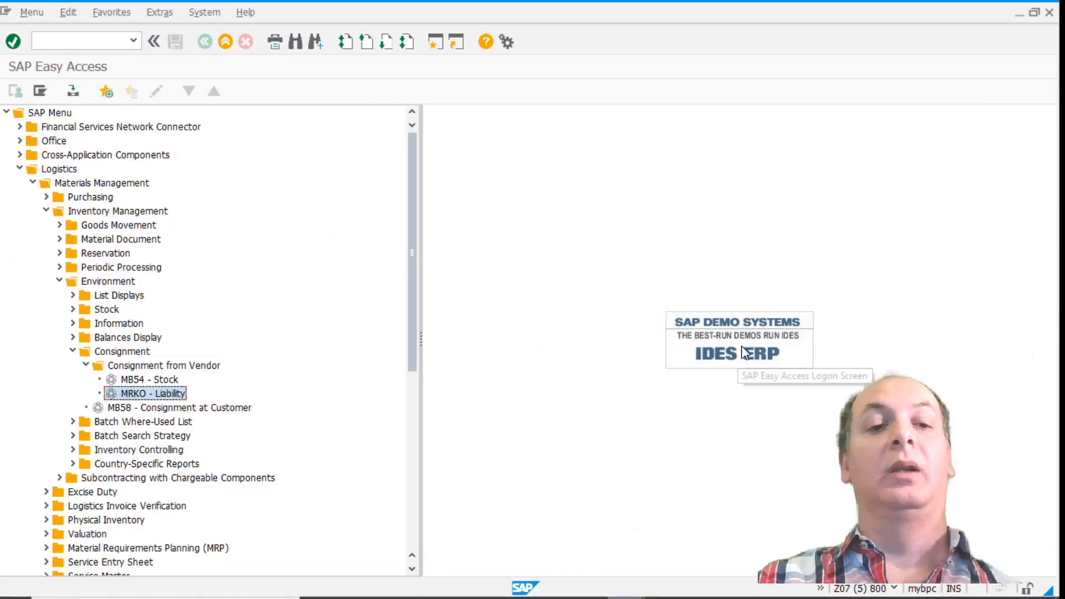
left_click(144, 367)
left_click(135, 397)
double_click(171, 398)
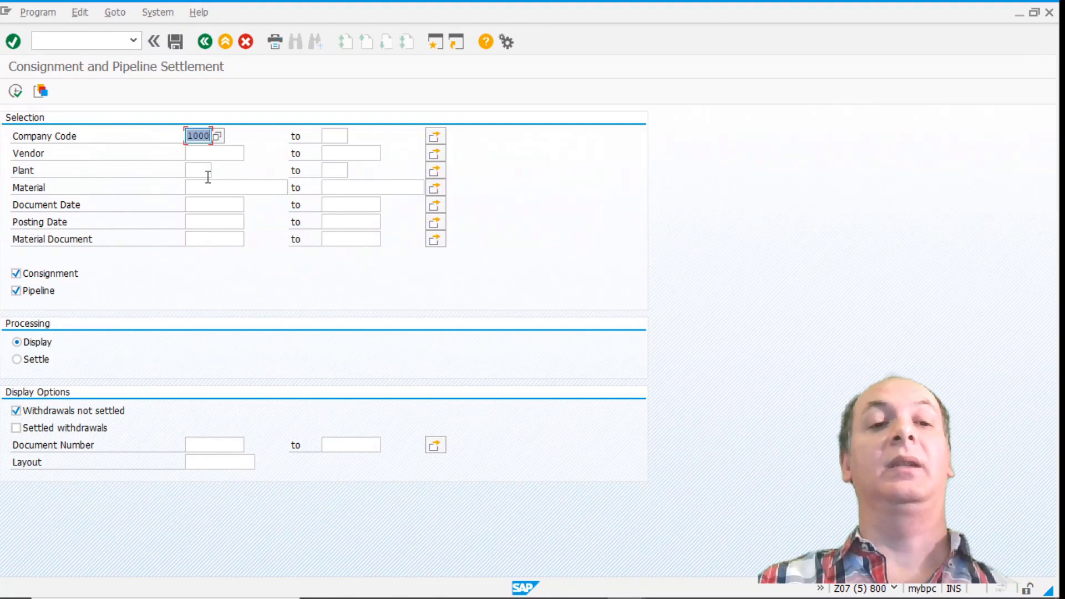
Restrict the consignment settlement to vendor 1111 and execute the display of withdrawals not settled.
left_click(200, 154)
type("1111")
left_click(206, 162)
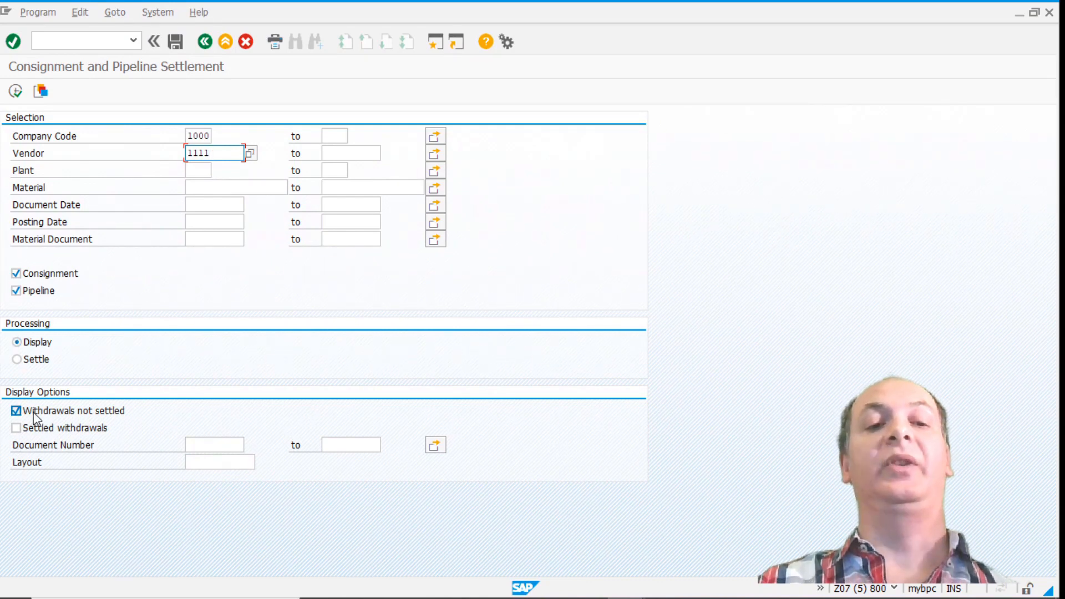
left_click(21, 96)
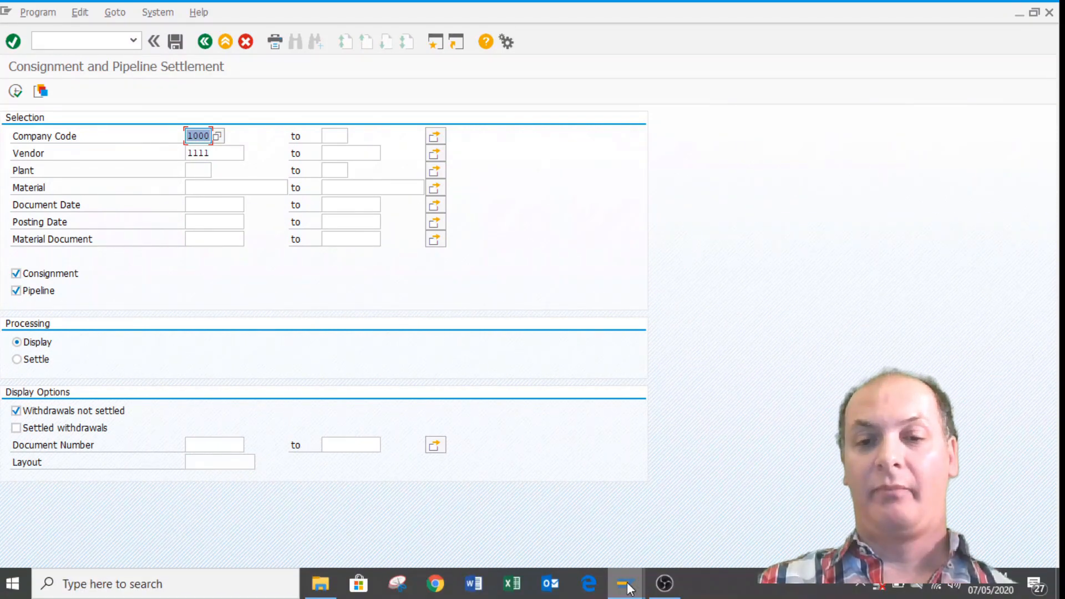
Return to the goods issue in the second SAP session and post it.
mouse_move(626, 595)
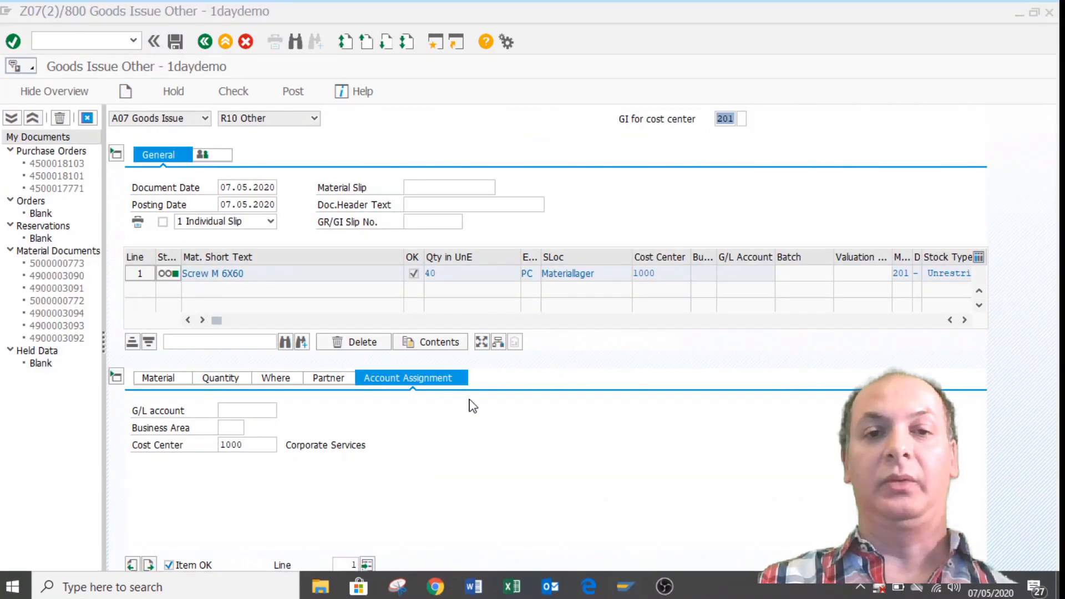
left_click(471, 519)
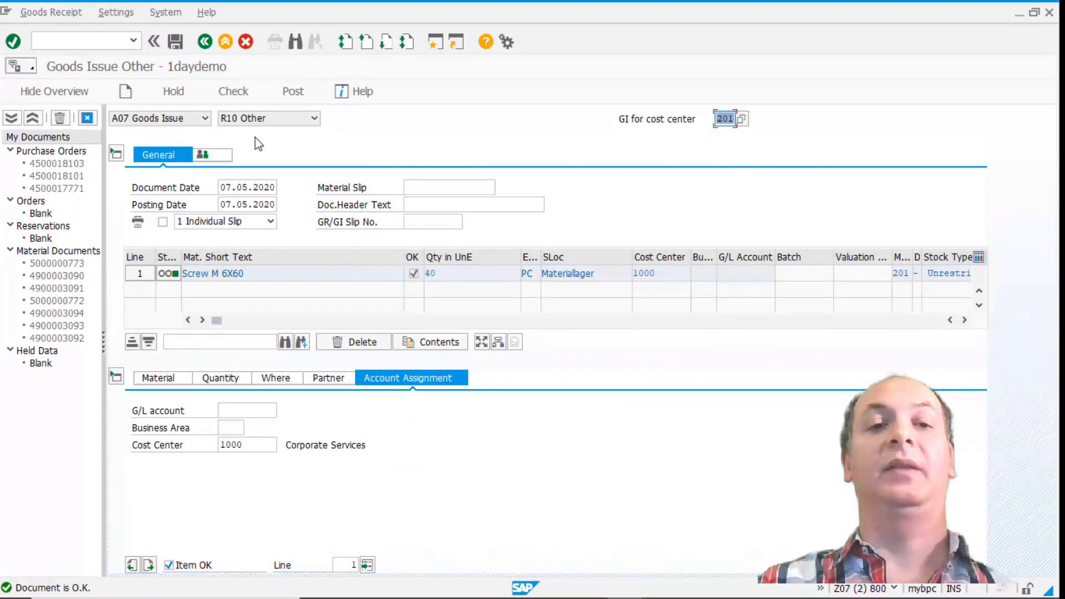
left_click(293, 93)
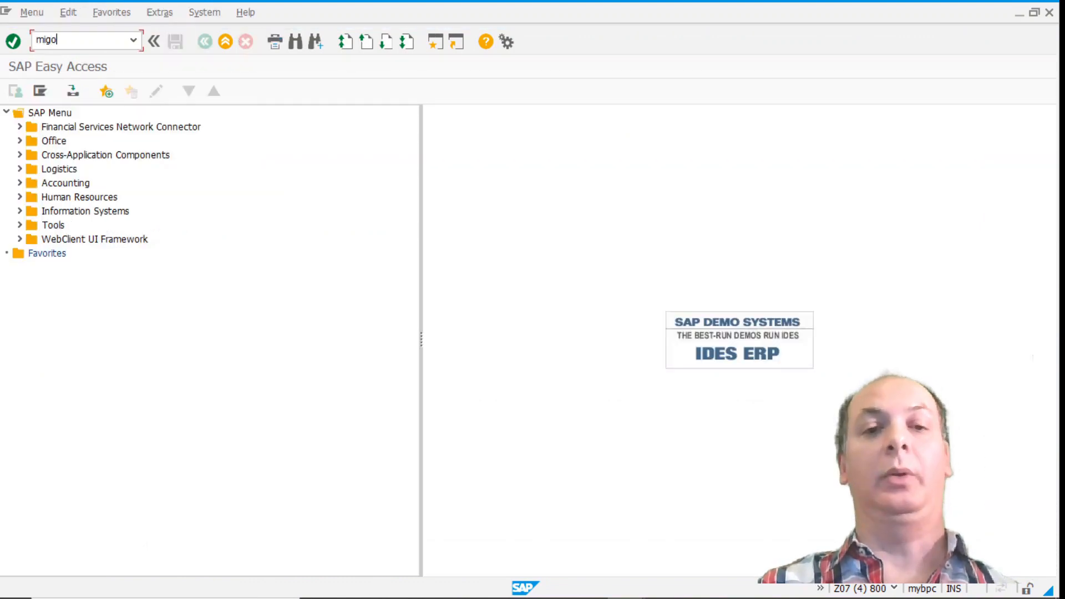
Start transaction MIGO in the fourth SAP session, display the posted goods issue document and examine its quantity and cost center.
key("Return")
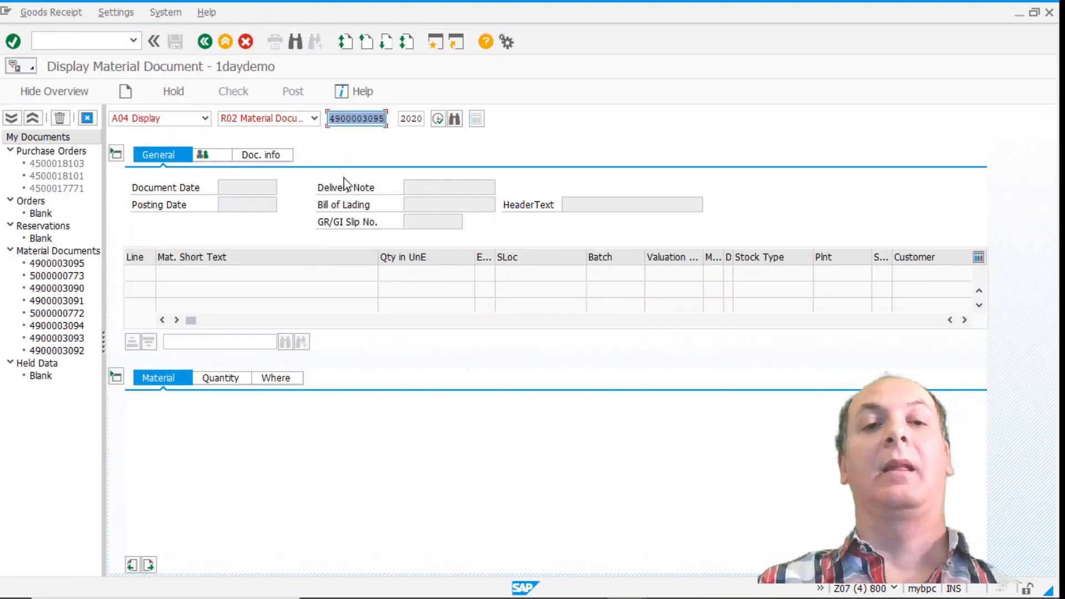
key("Return")
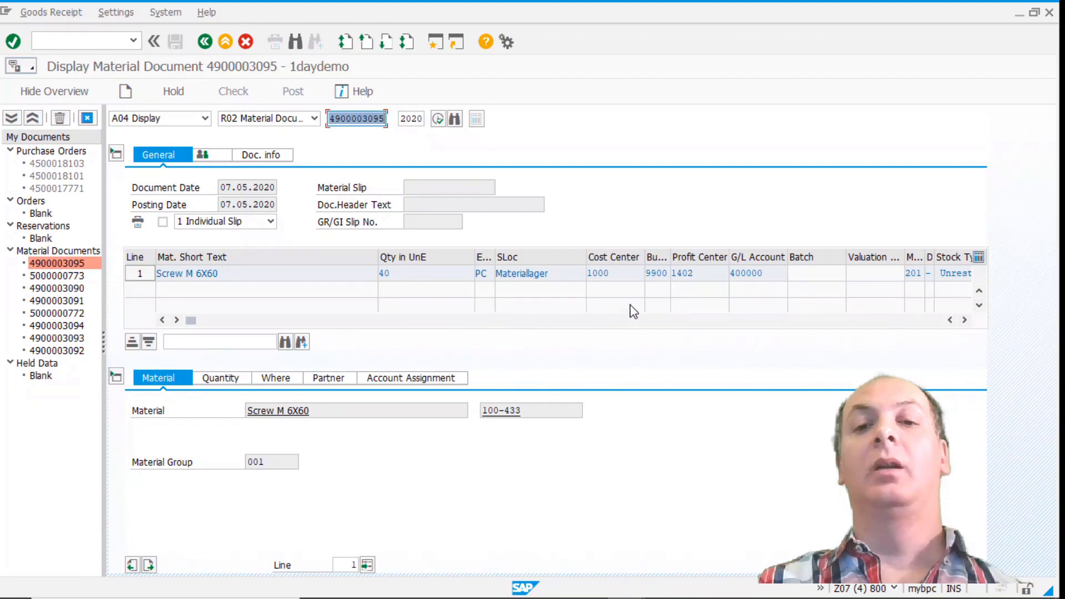
left_click(414, 278)
left_click(613, 271)
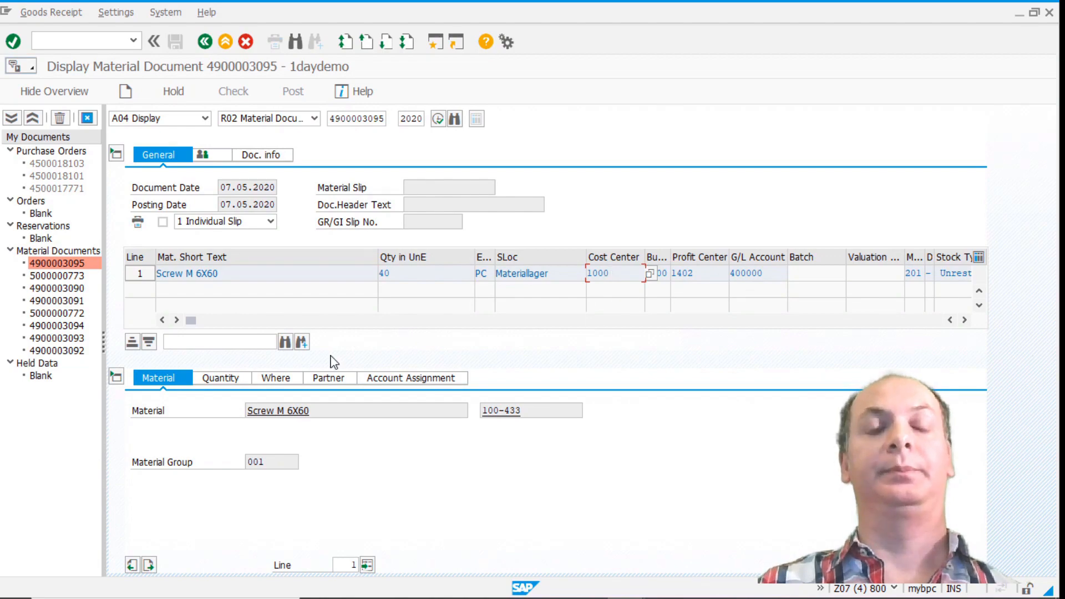
mouse_move(608, 595)
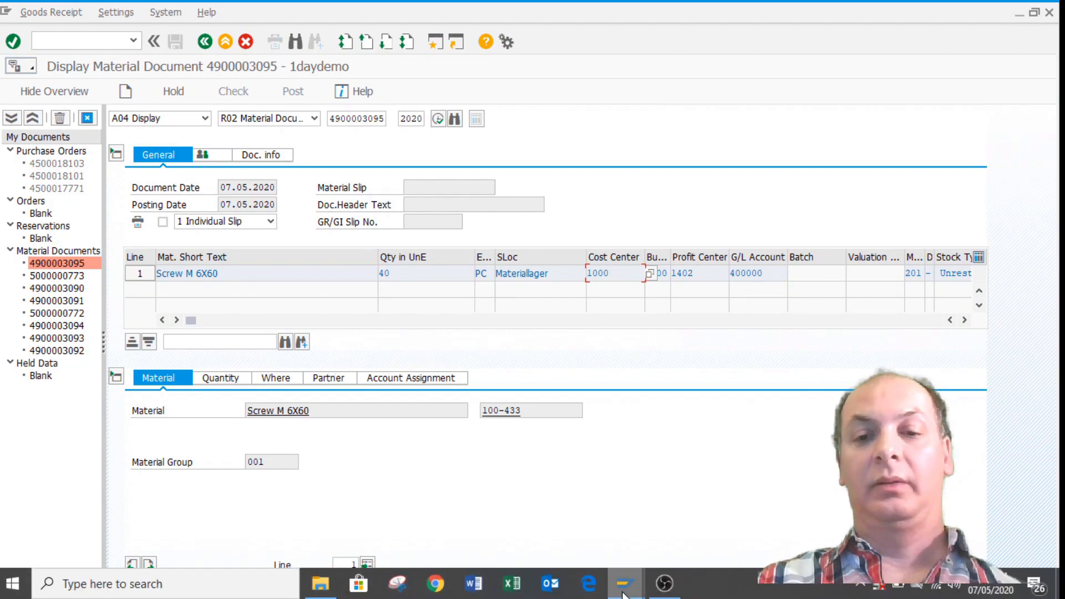
Refresh the stock overview of material 100-433 in the first SAP session, and display vendor 1111's unsettled withdrawals in the fifth session.
left_click(342, 501)
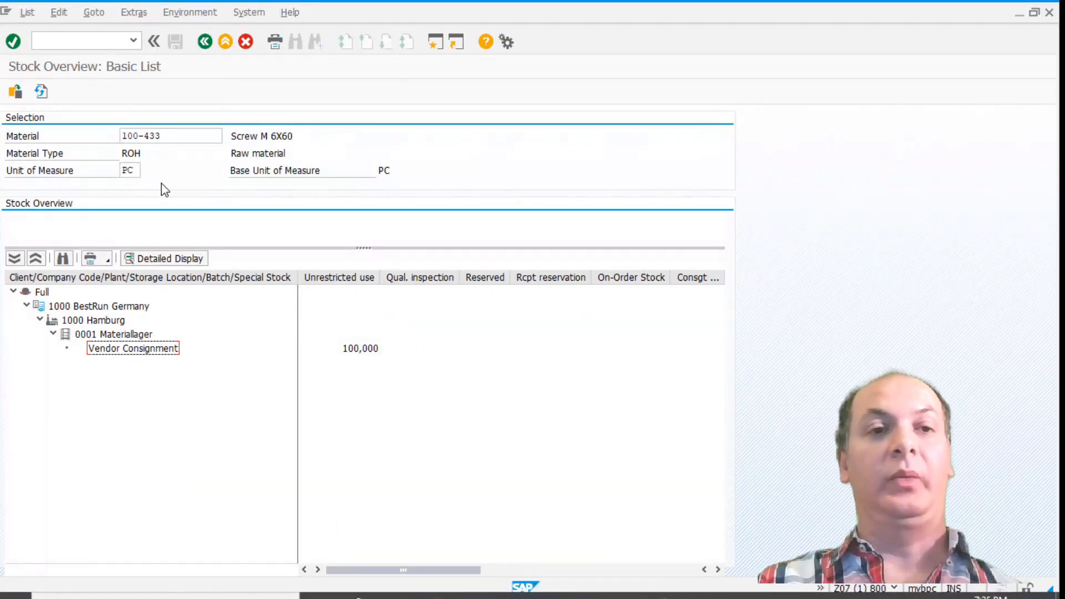
left_click(41, 92)
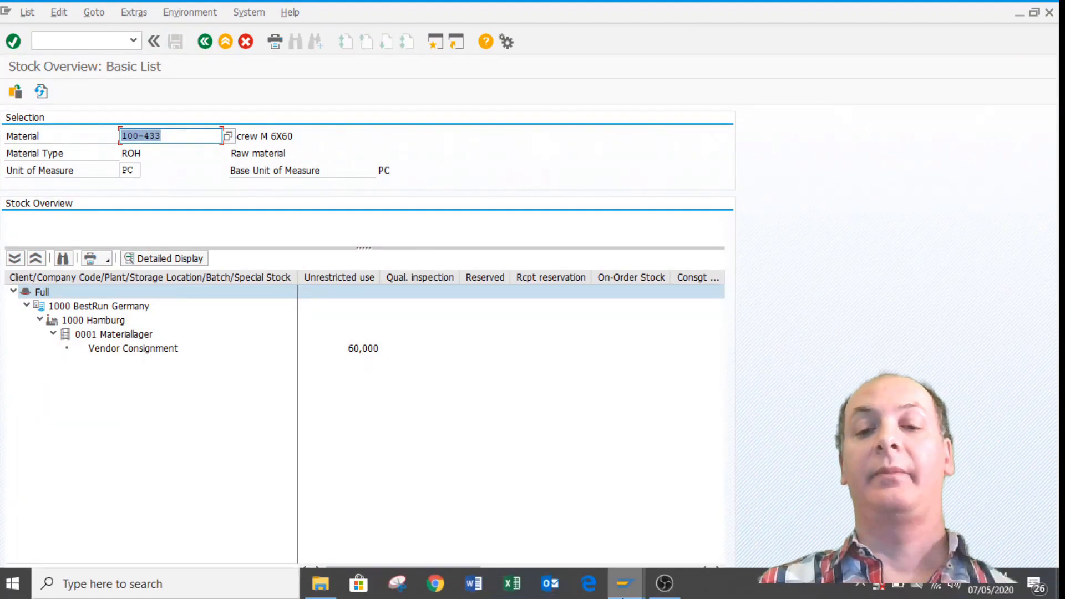
mouse_move(625, 584)
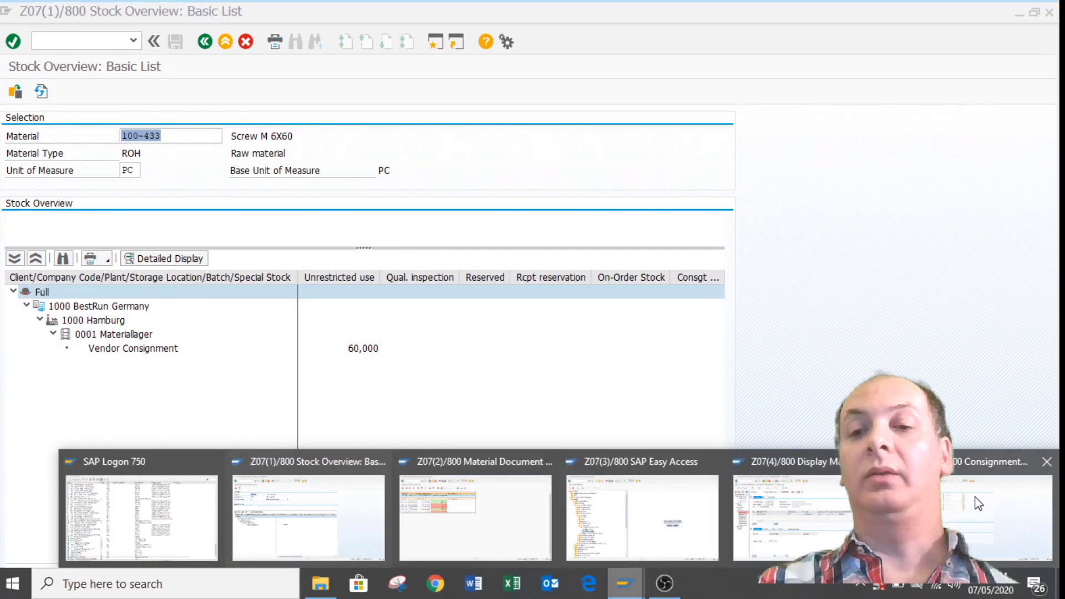
left_click(999, 499)
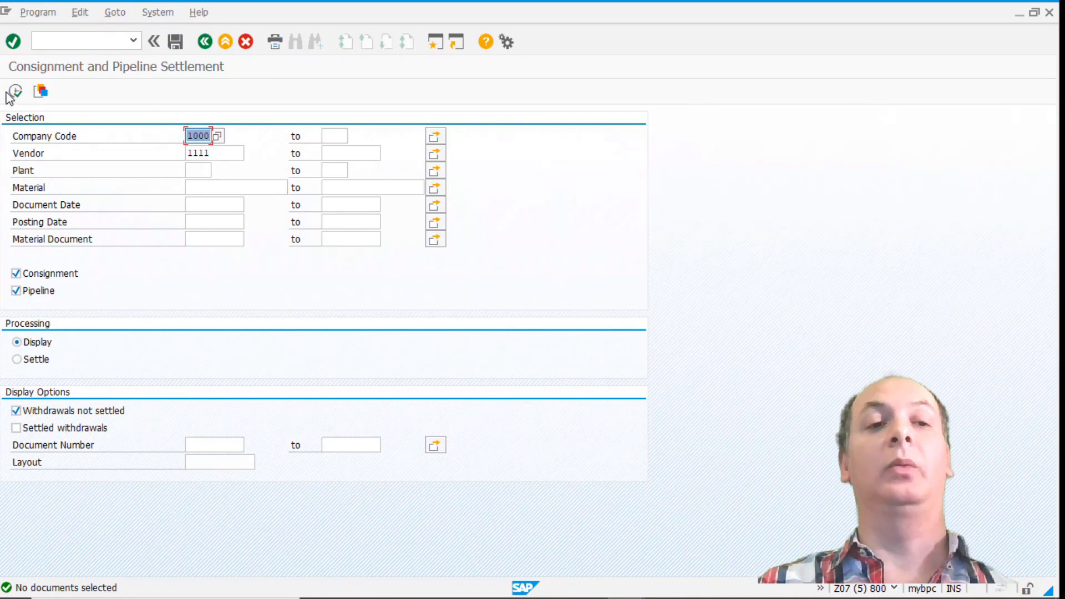
left_click(15, 92)
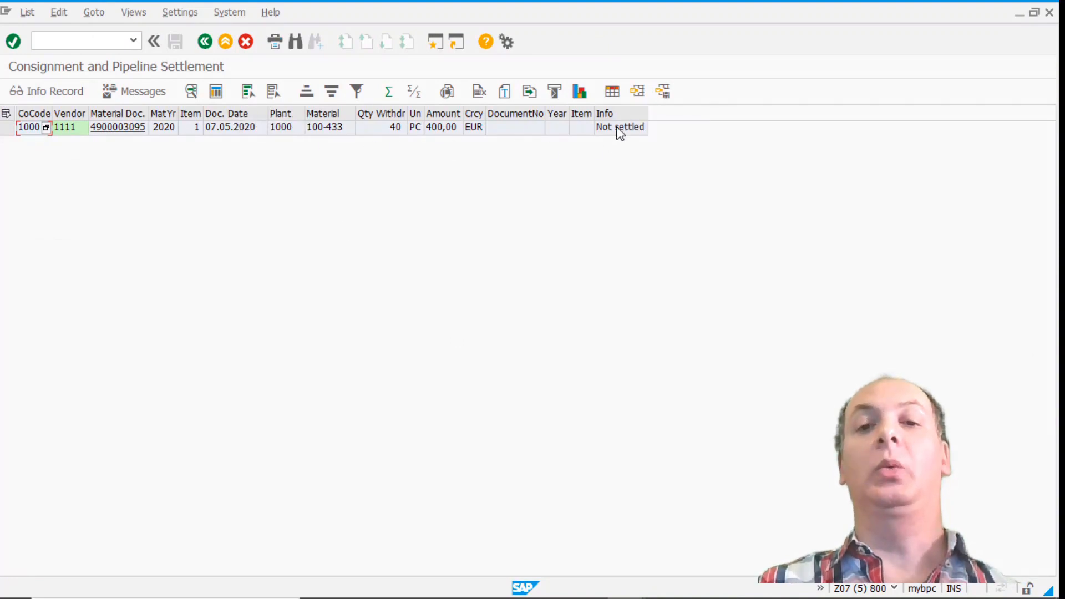
left_click(205, 43)
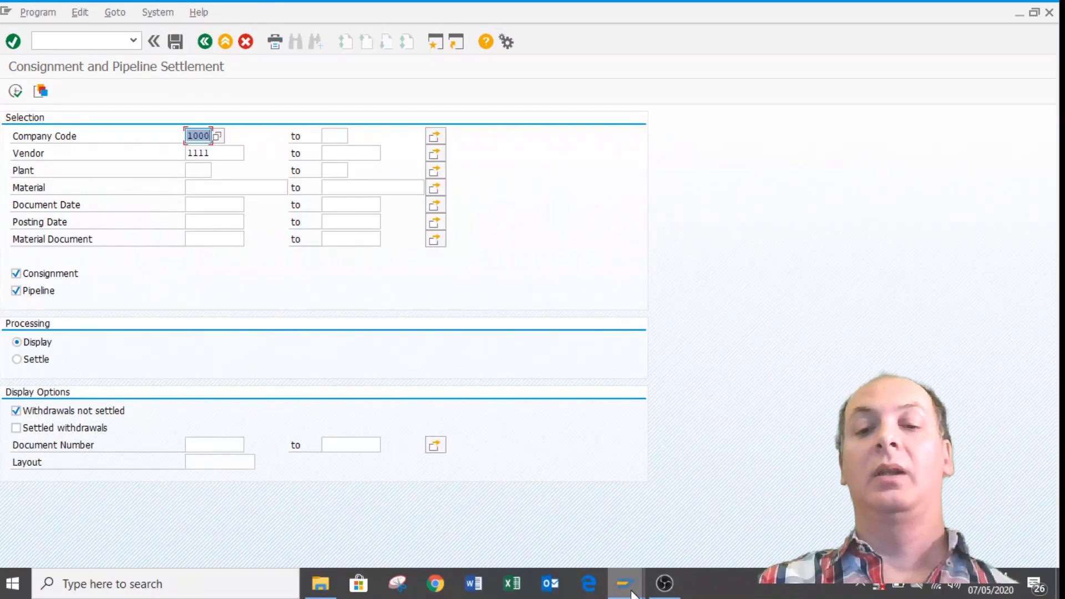
Start transaction MIGO in the second SAP session and choose the A08 Transfer Posting action.
mouse_move(631, 594)
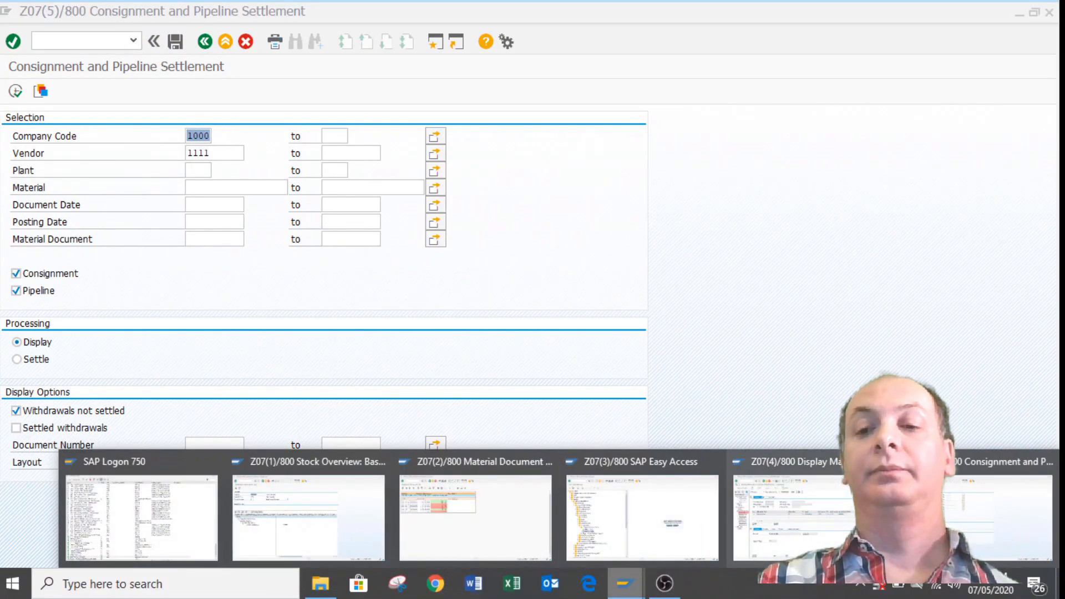
left_click(527, 477)
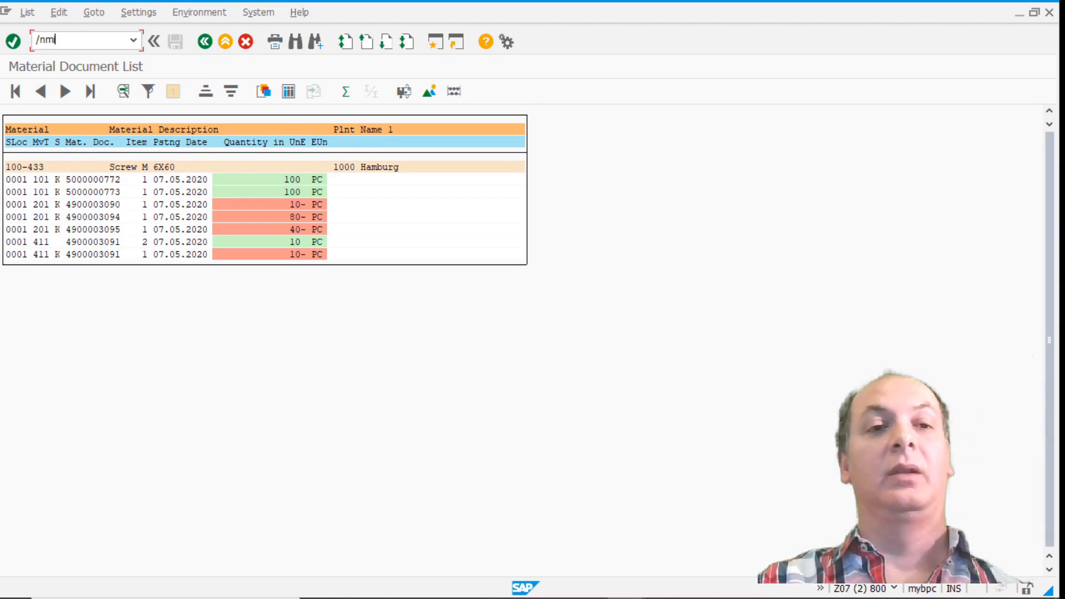
type("/nmigo")
key("Return")
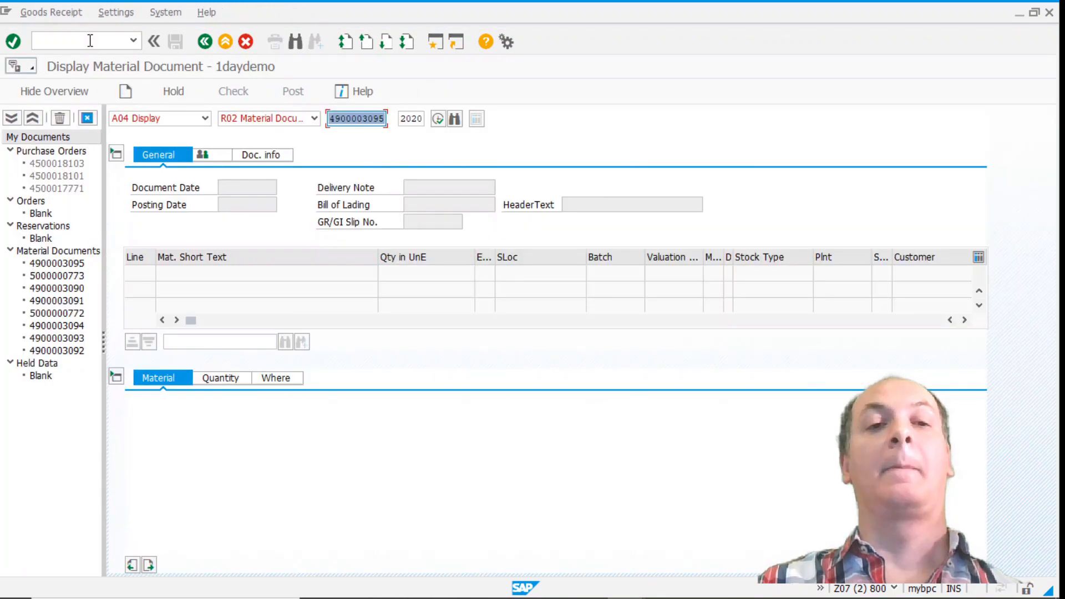
left_click(197, 118)
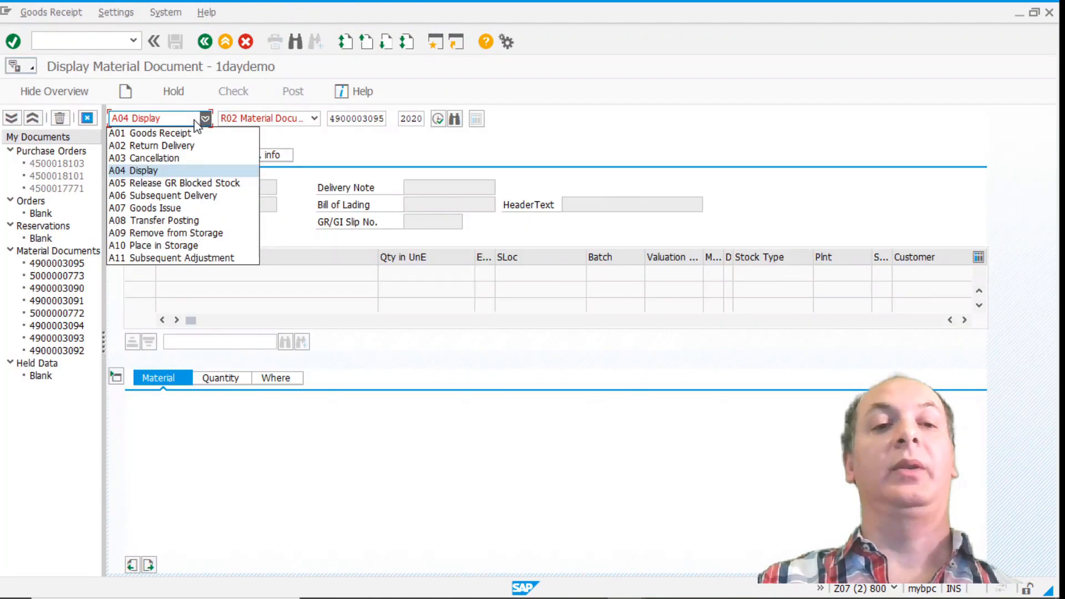
left_click(189, 221)
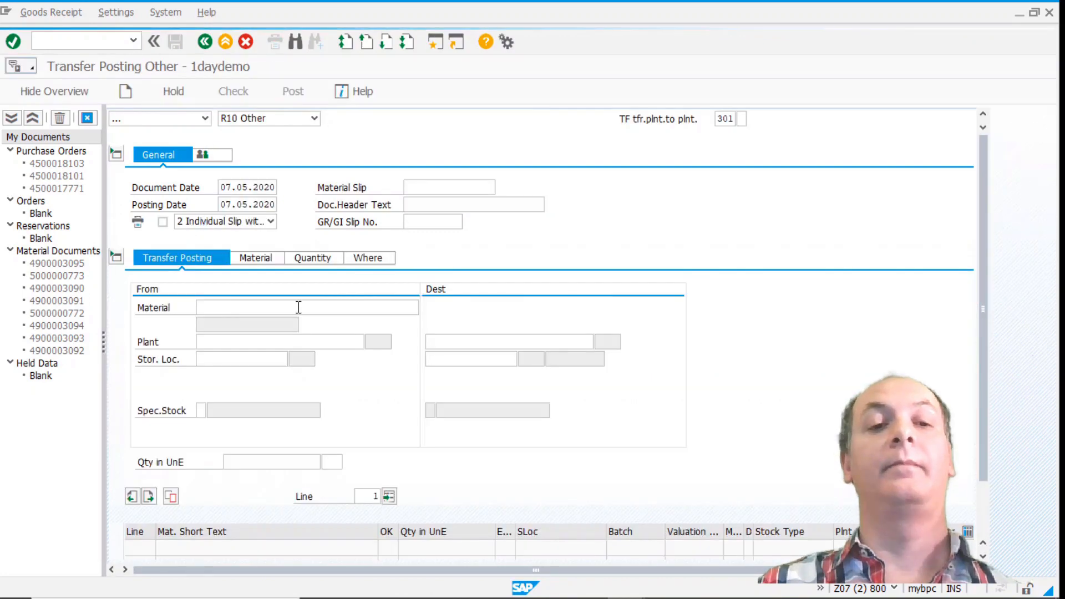
Enter material 100-433 with a quantity of 60 in the transfer posting item.
left_click(255, 258)
left_click(254, 290)
left_click(269, 305)
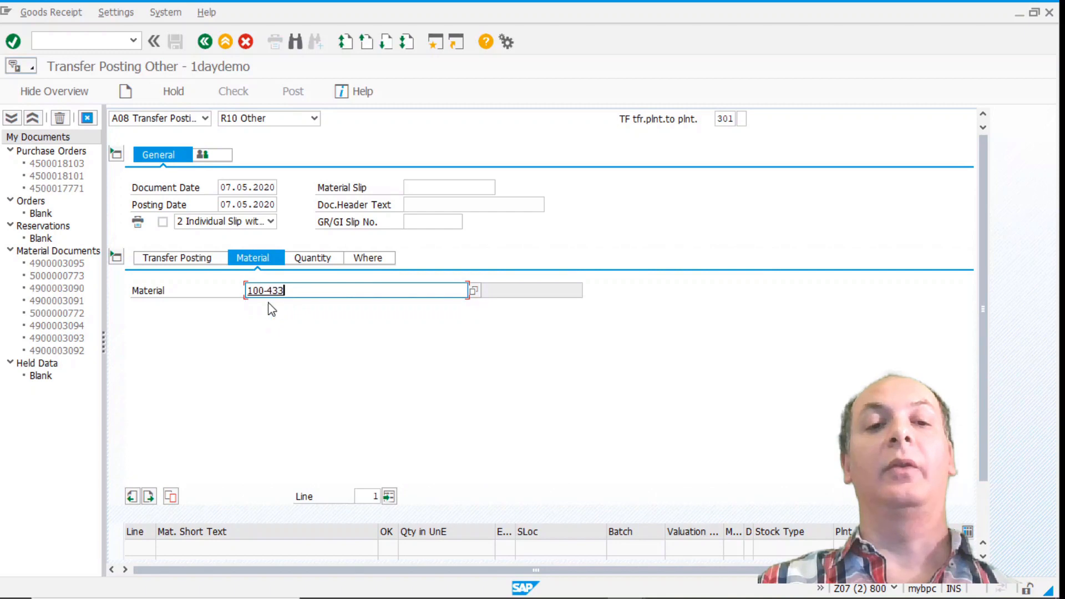
key("Return")
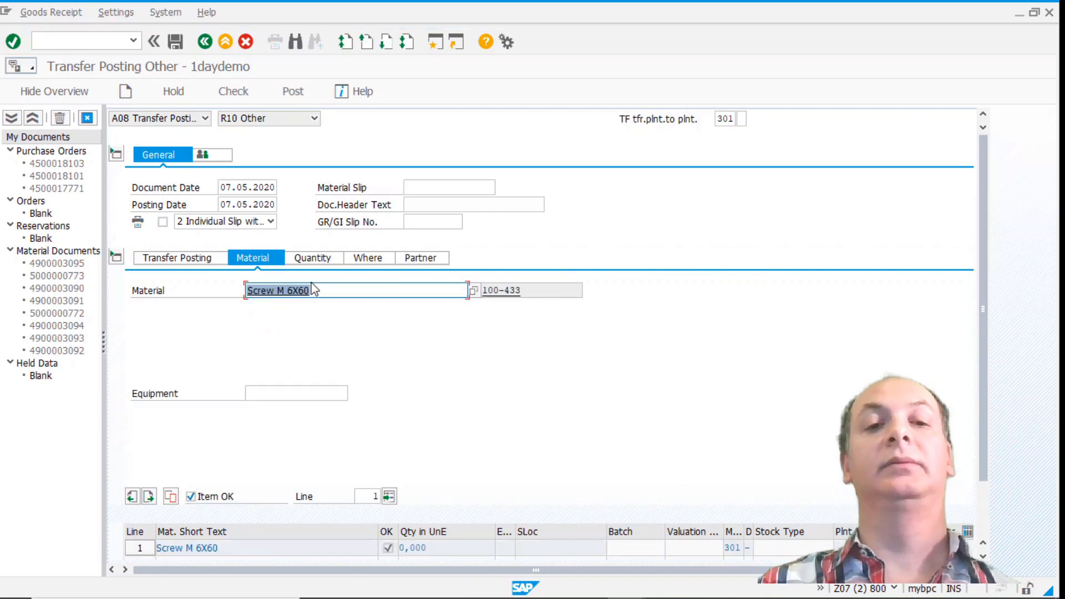
left_click(328, 259)
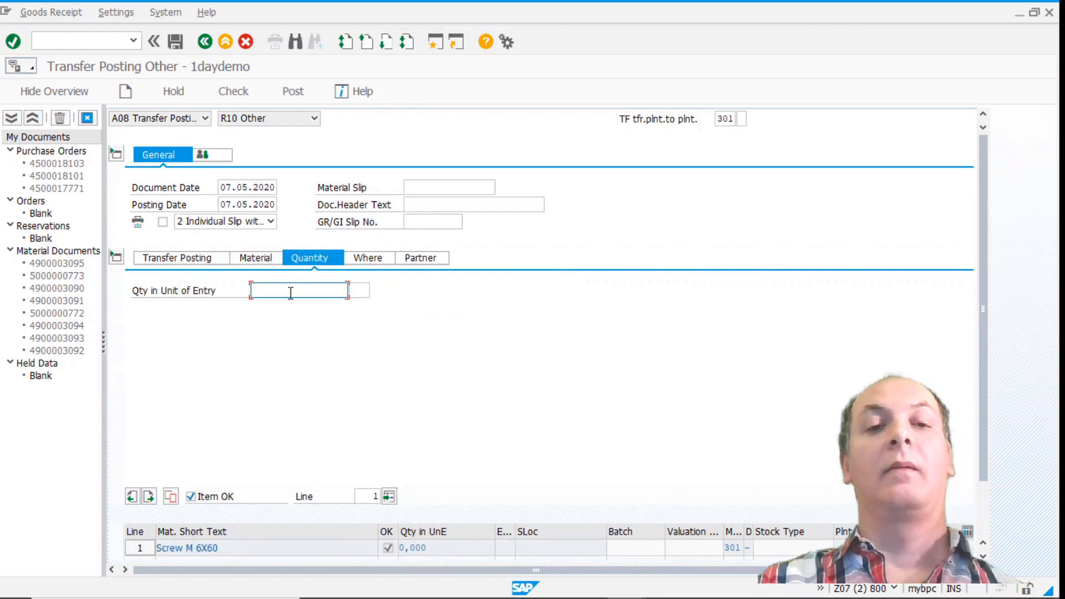
type("60")
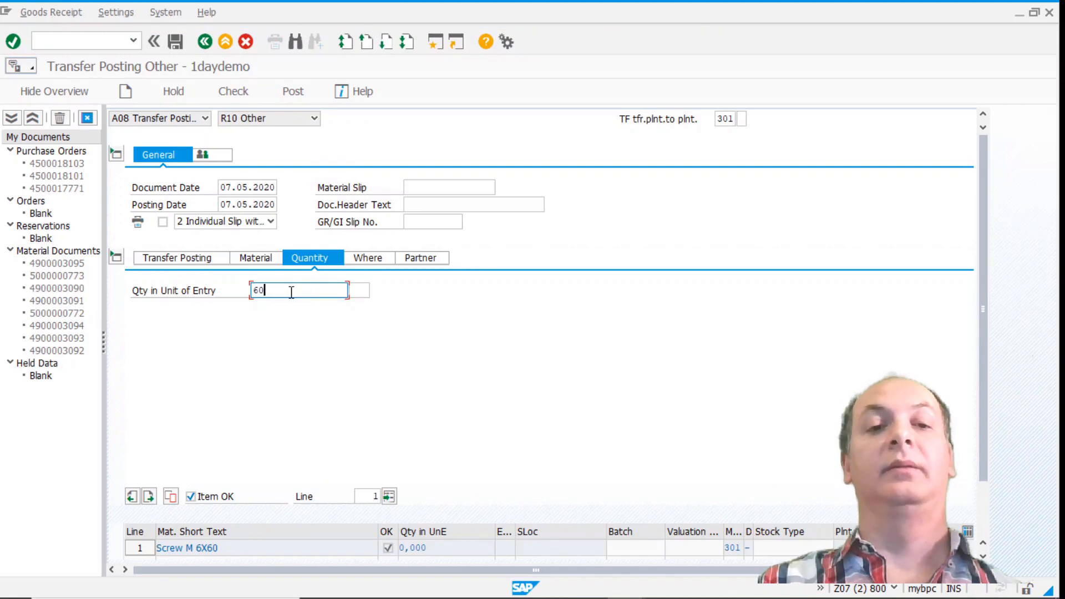
key("Return")
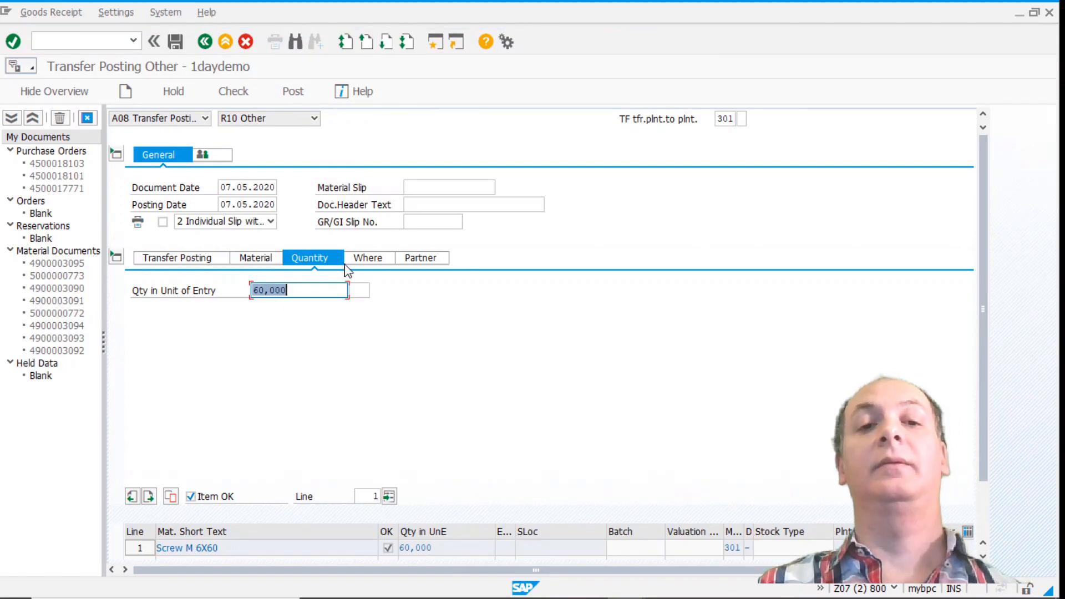
Set the item's movement type to 411 with special stock K for transfer from consignment to own stock.
left_click(346, 263)
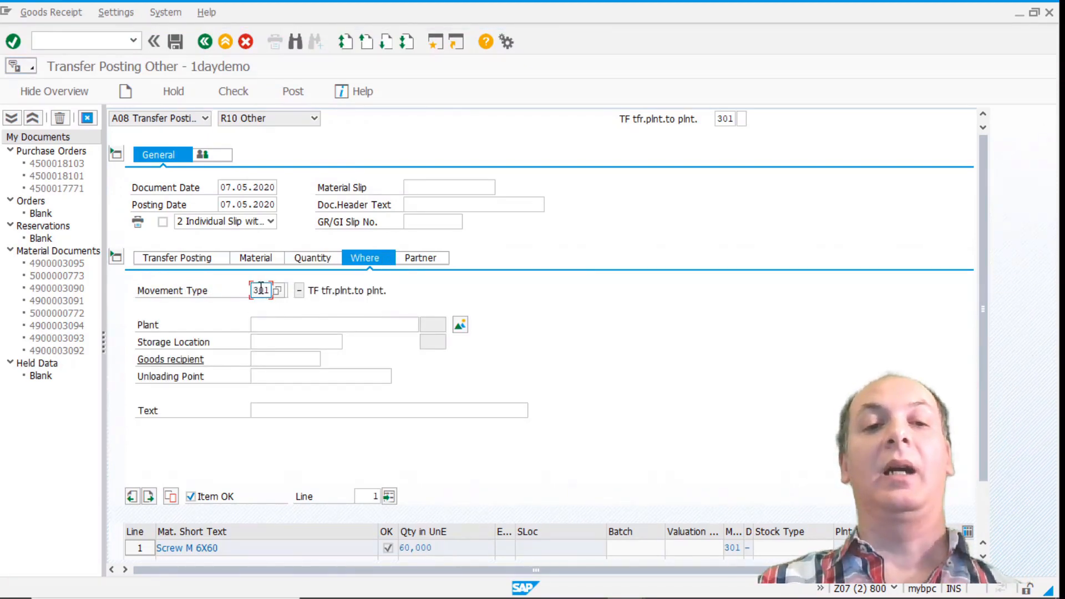
key("BackSpace")
type("411")
left_click(283, 291)
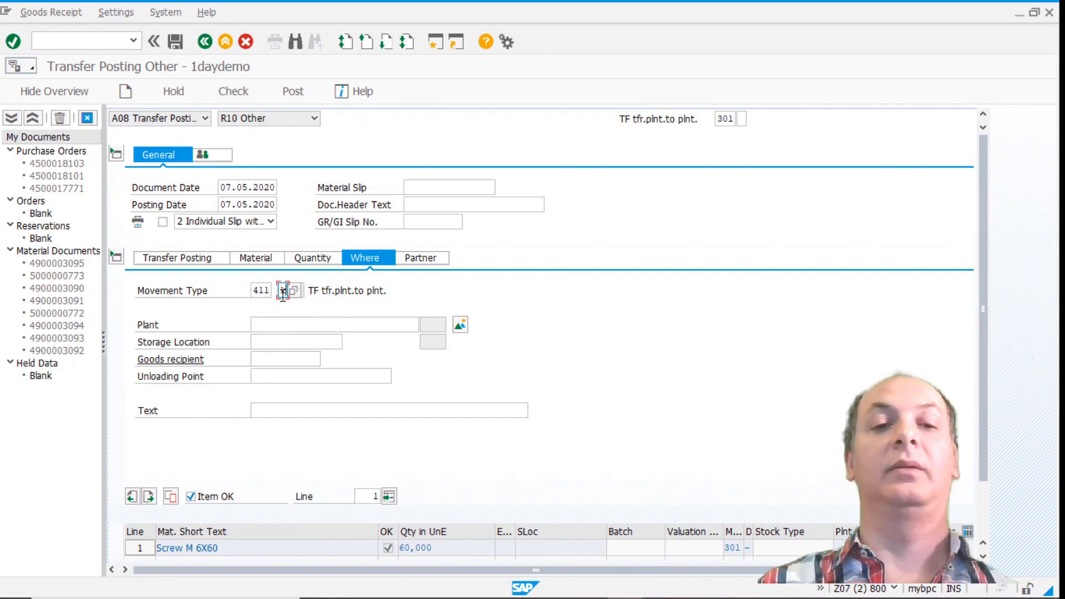
type("k")
key("Return")
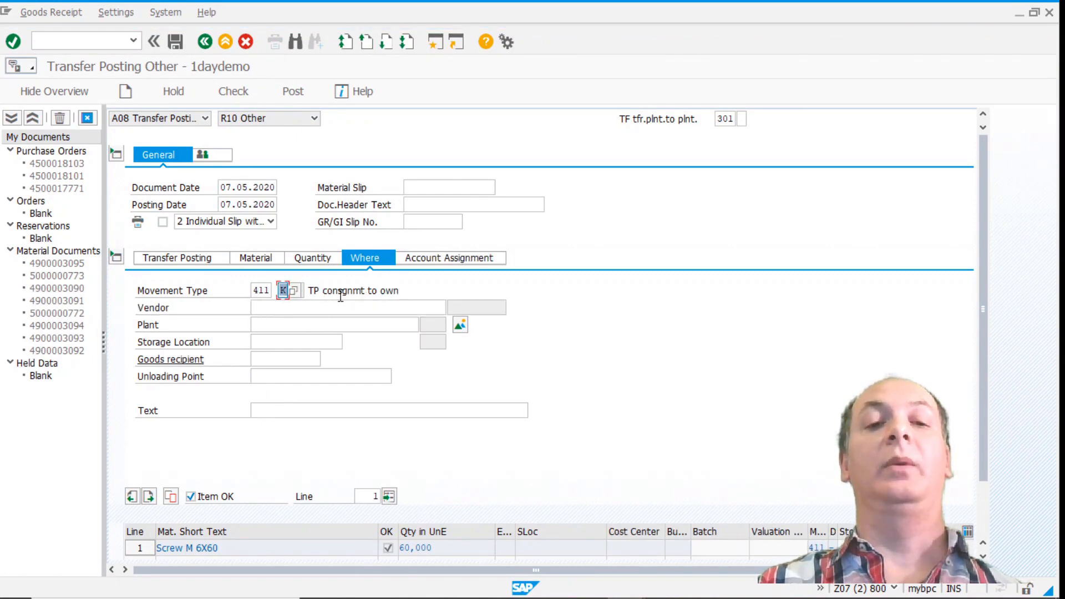
Enter vendor 1111, plant 1000 and storage location 0001 as the source of the transferred consignment stock.
left_click(276, 315)
type("1111")
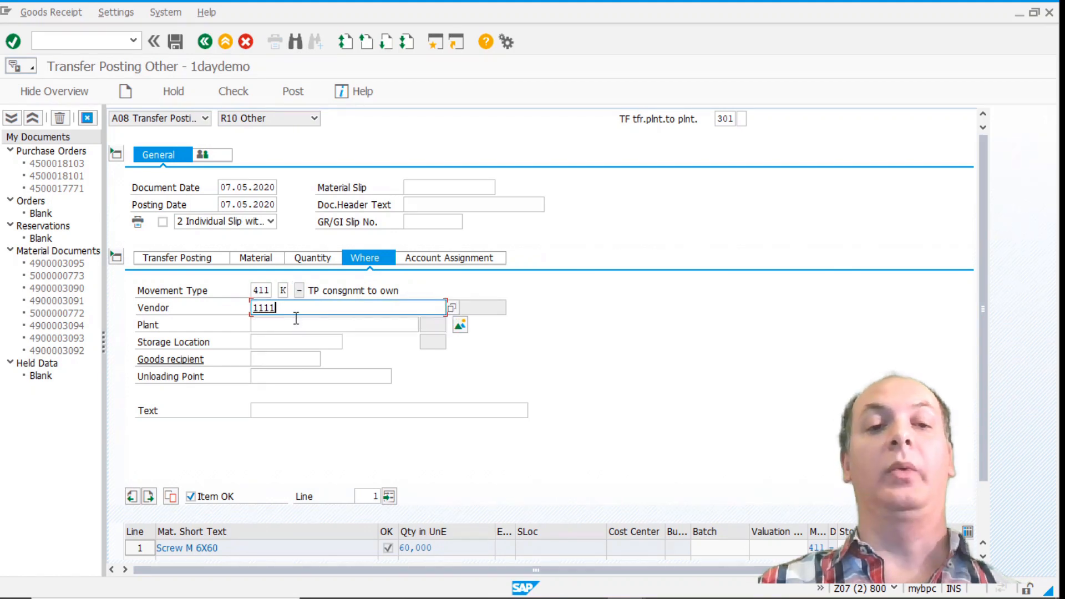
left_click(293, 325)
type("1000")
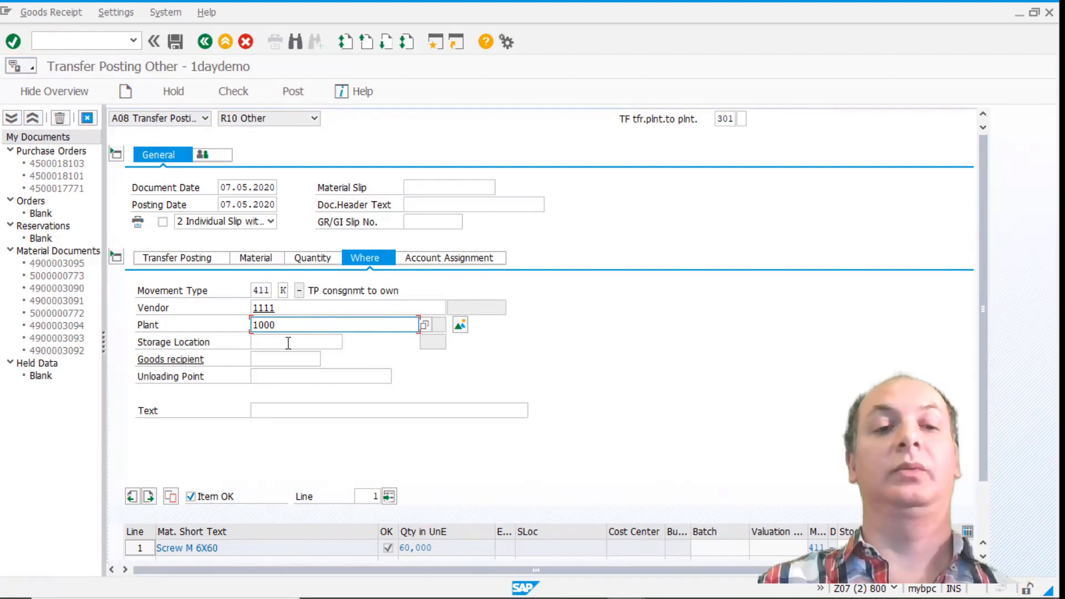
left_click(286, 344)
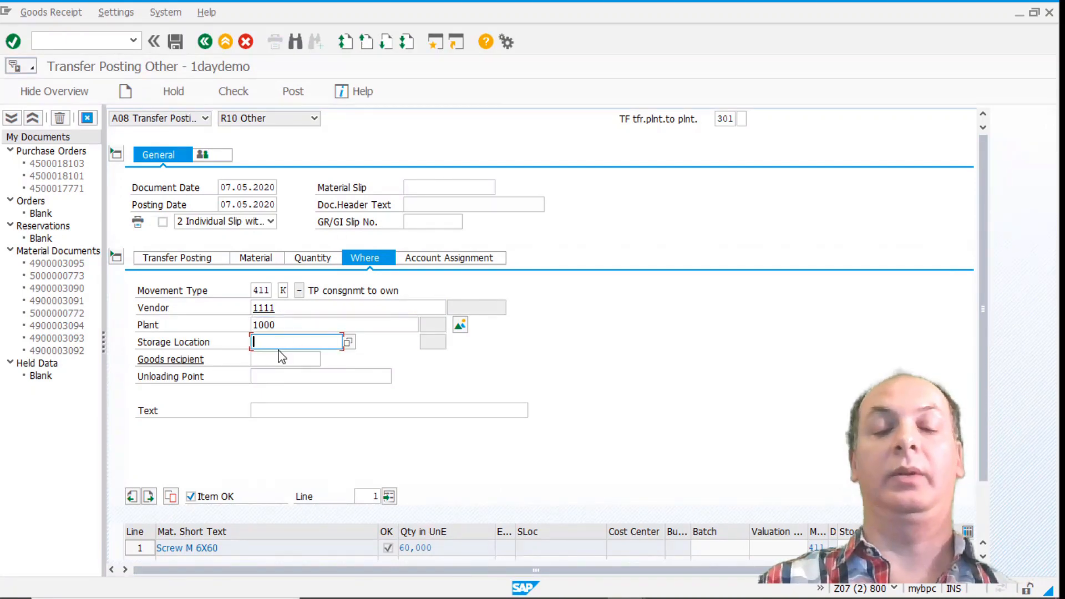
type("000")
left_click(282, 356)
key("Return")
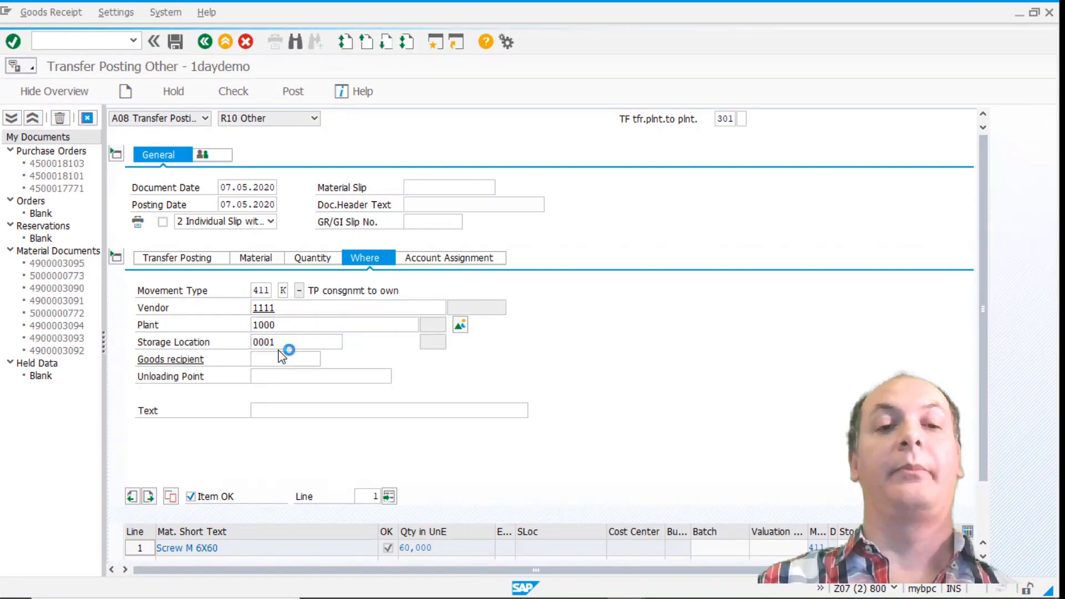
Set the destination storage location of the transfer posting to 0001.
left_click(178, 258)
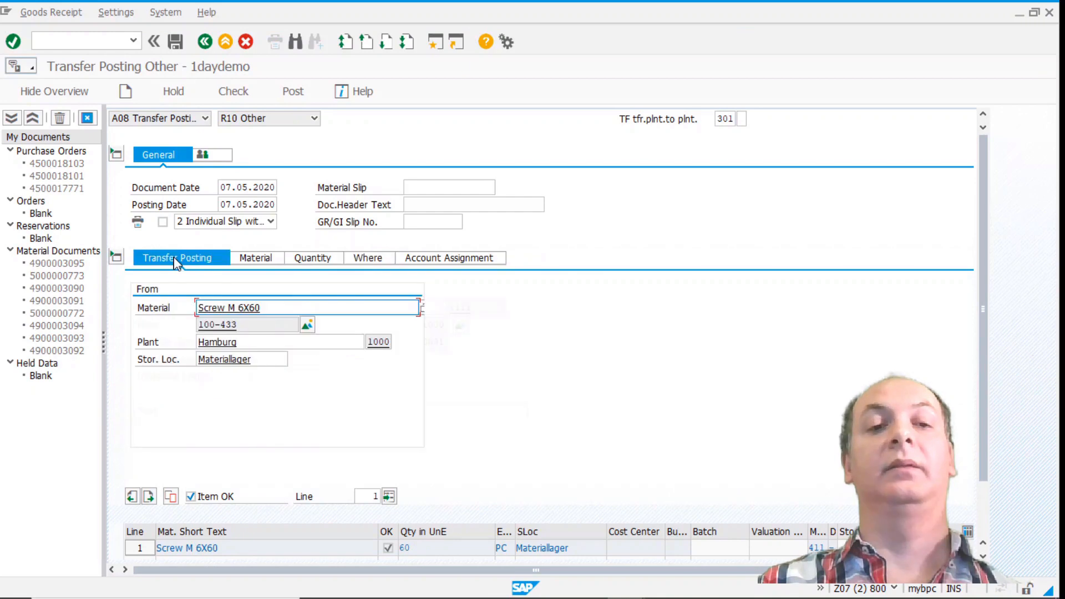
left_click(451, 358)
type("0001")
key("Return")
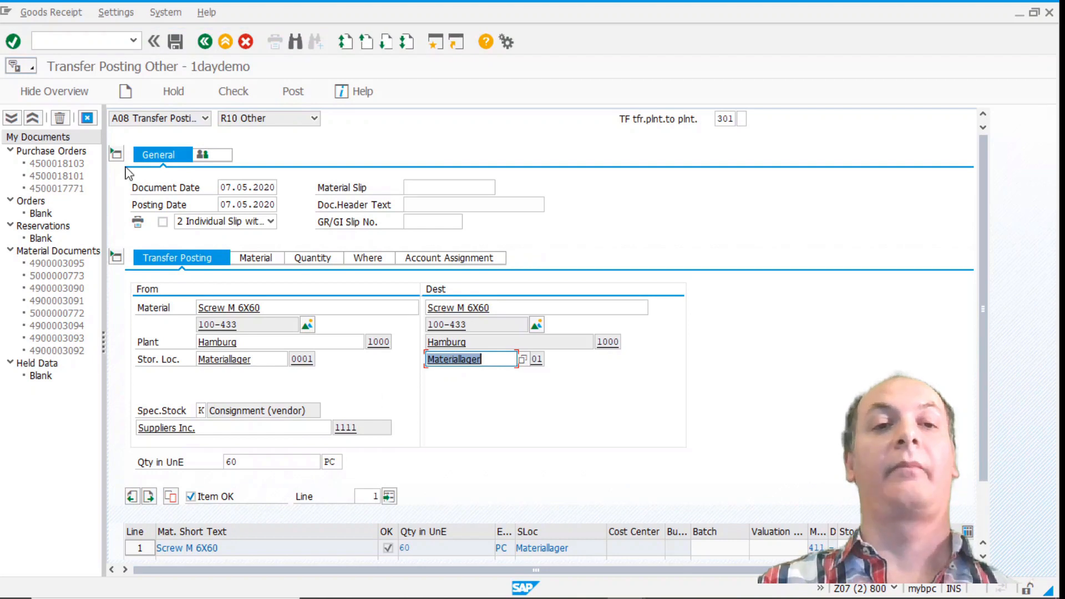
Check the transfer posting, accept the resulting log and post the document.
left_click(238, 98)
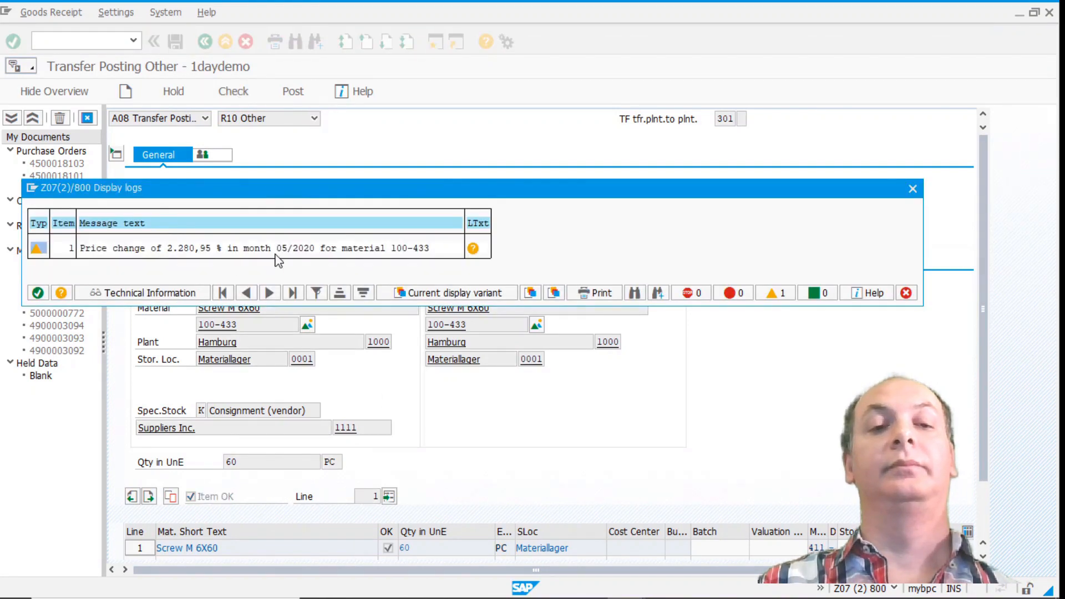
left_click(37, 293)
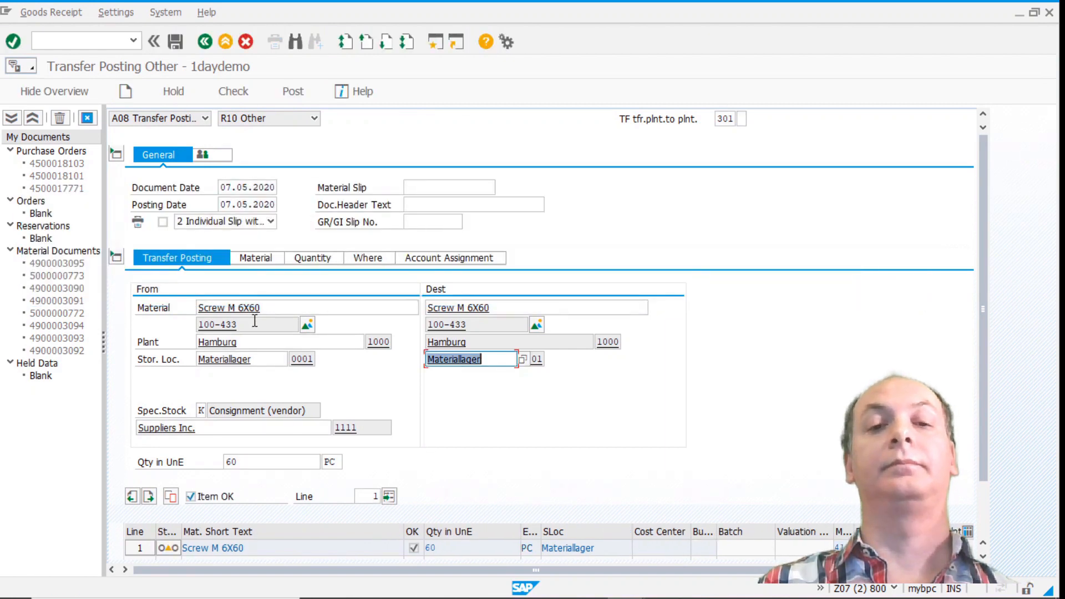
left_click(294, 91)
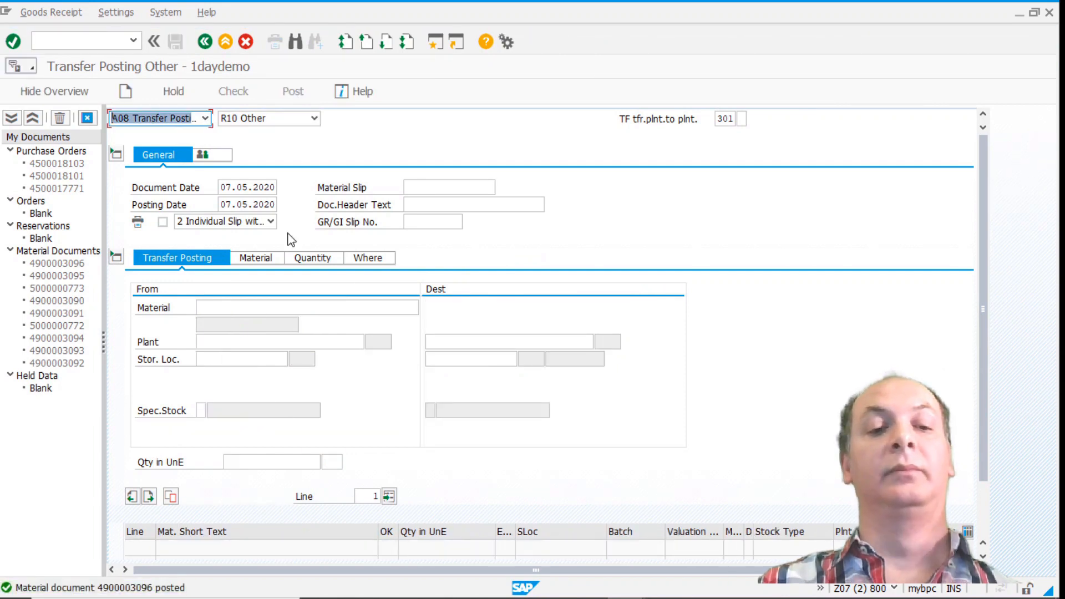
Return to the stock overview in the first SAP session, refresh it and examine the stock in storage location 0001 Materiallager.
mouse_move(631, 597)
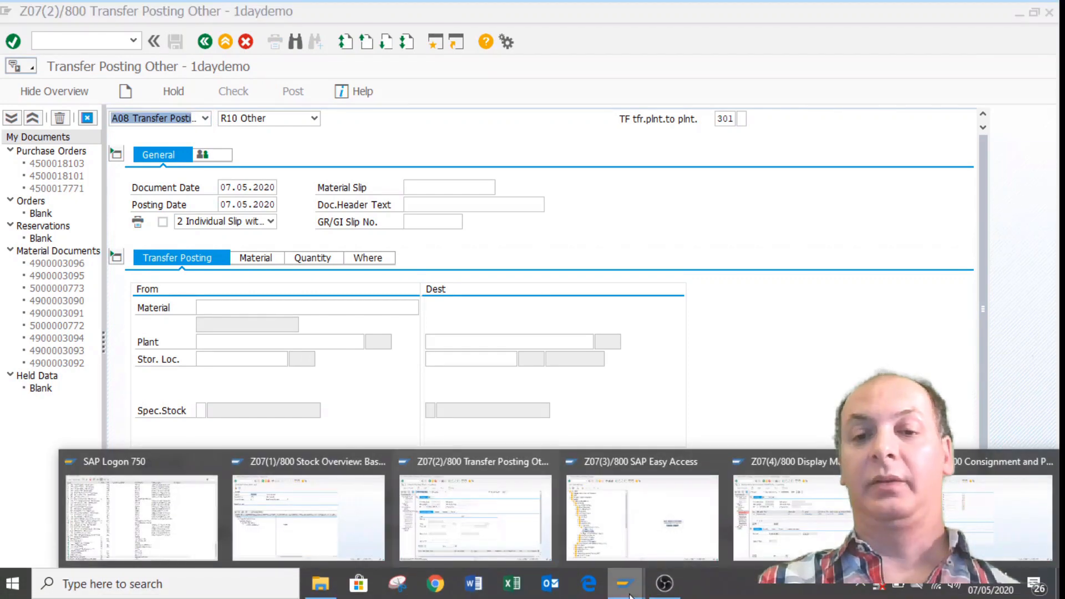
left_click(308, 516)
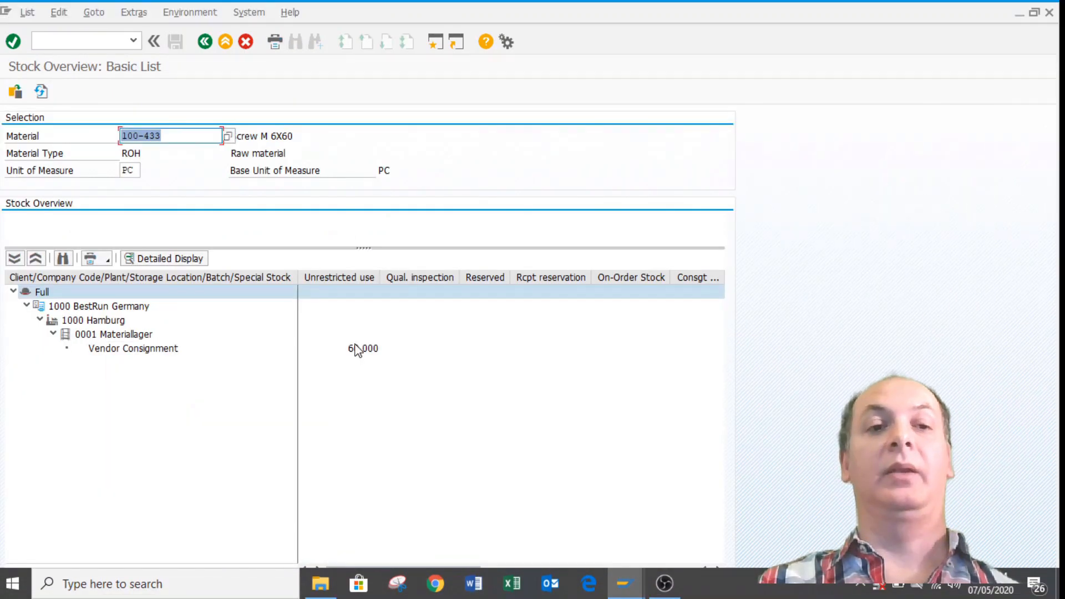
left_click(40, 92)
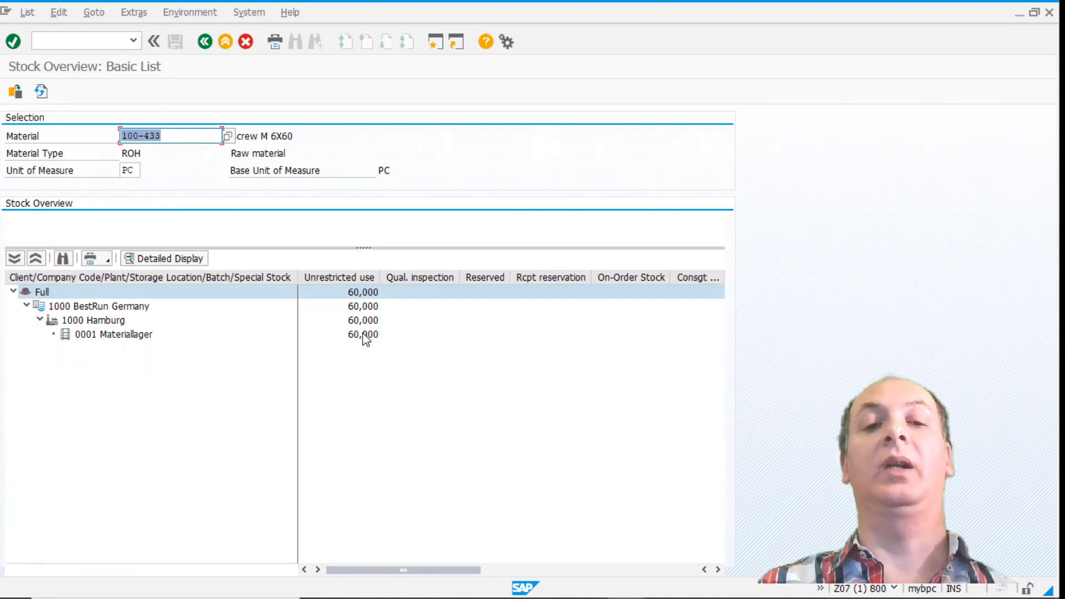
left_click(121, 335)
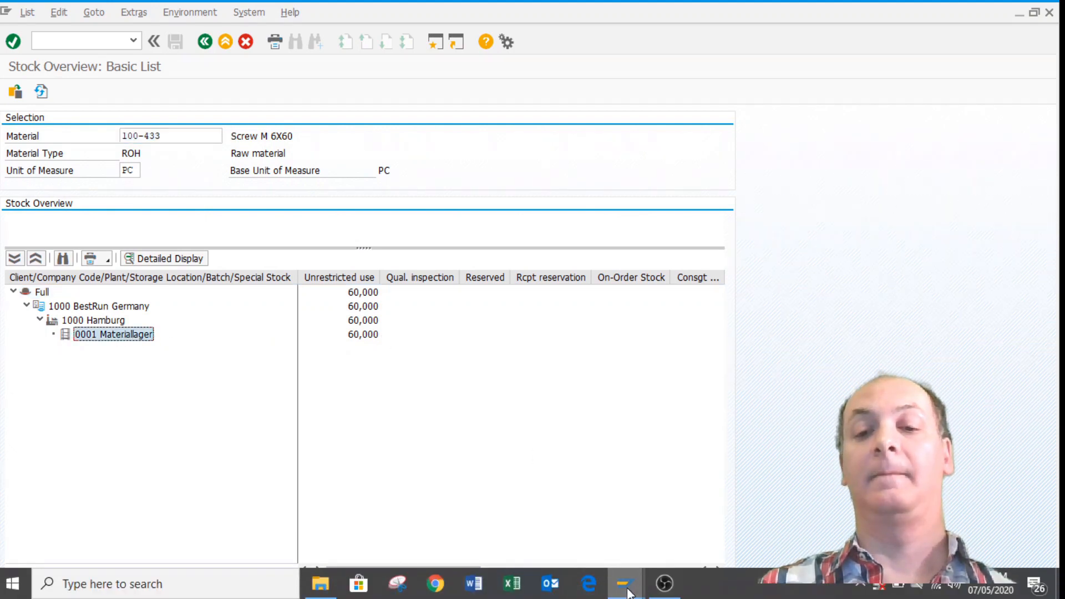
Switch to the consignment settlement in the fifth SAP session and display the withdrawals not settled for vendor 1111 again.
left_click(625, 590)
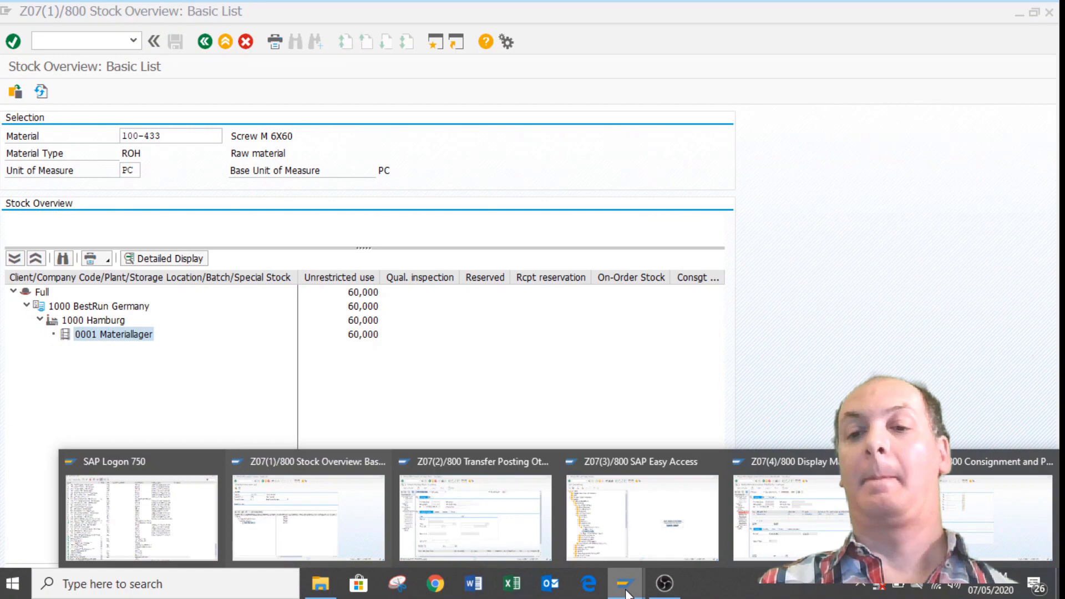
left_click(998, 516)
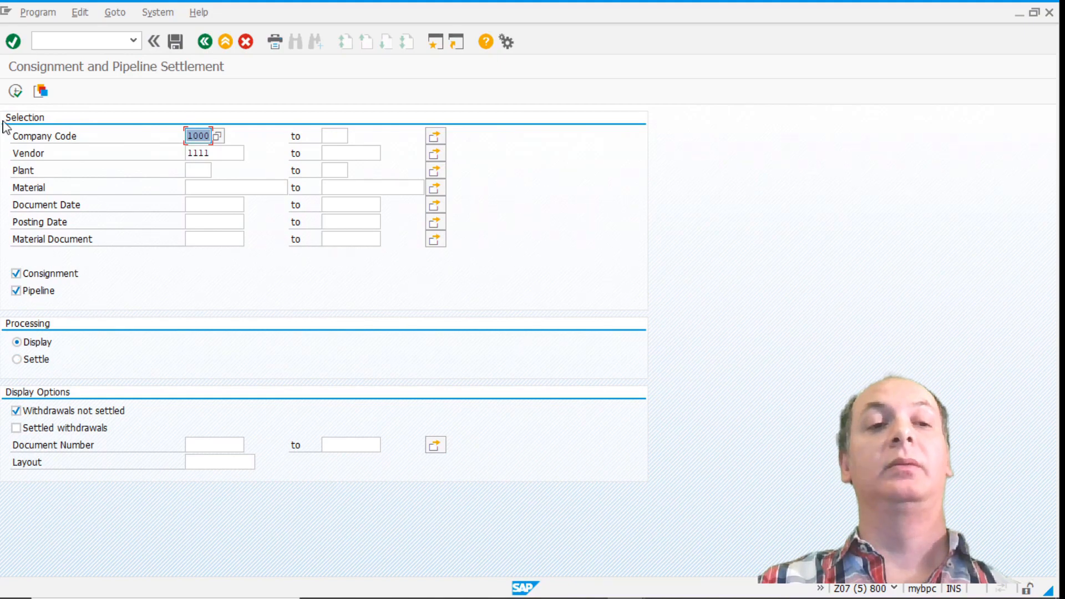
left_click(15, 91)
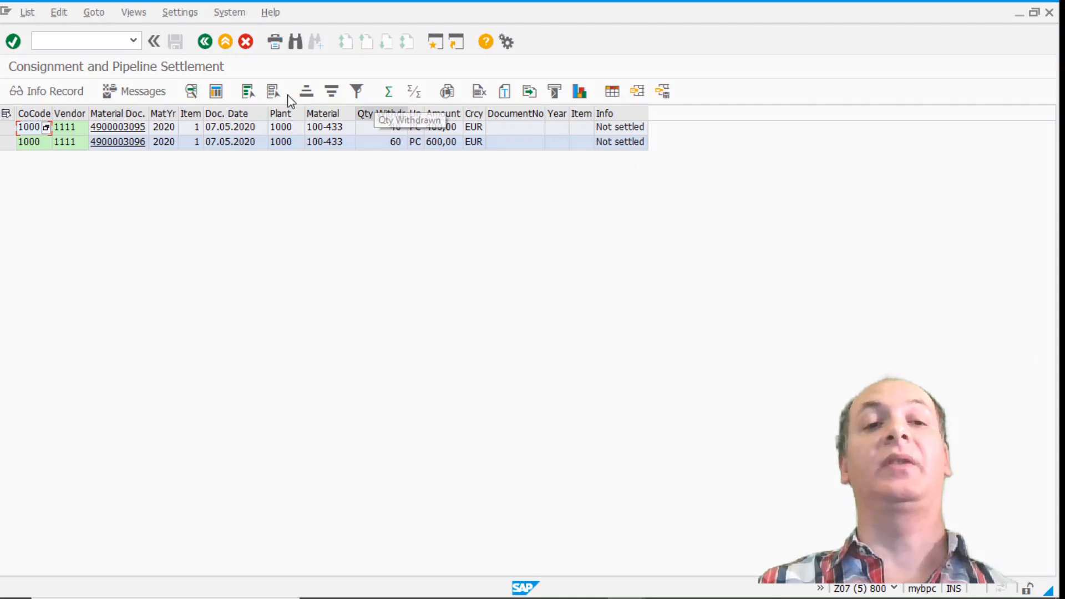
Switch the processing mode to Settle and run the settlement of unsettled withdrawals for company code 1000 and vendor 1111.
left_click(336, 126)
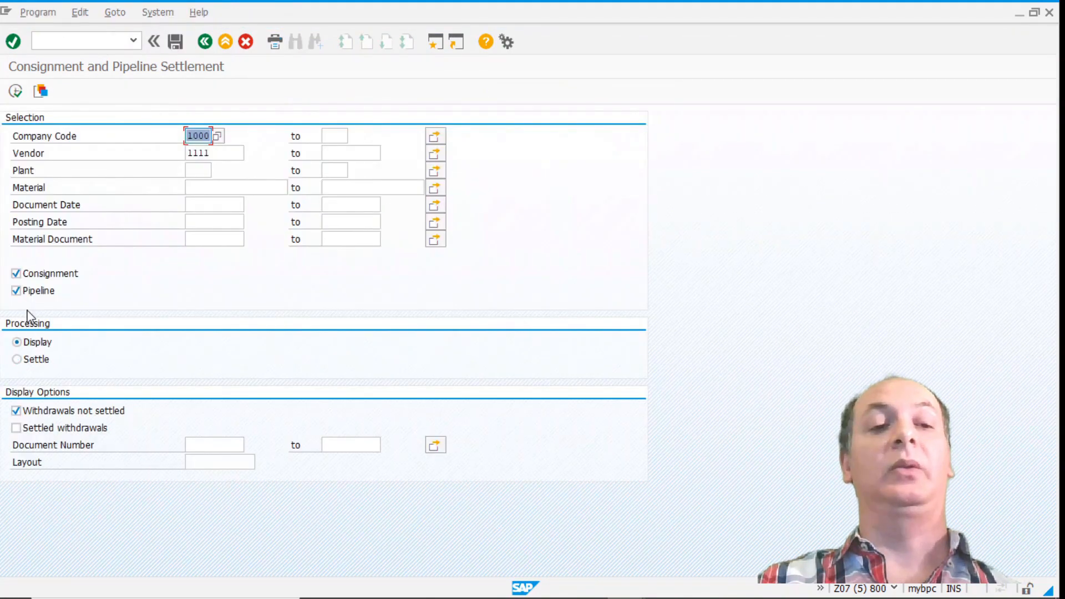
left_click(18, 360)
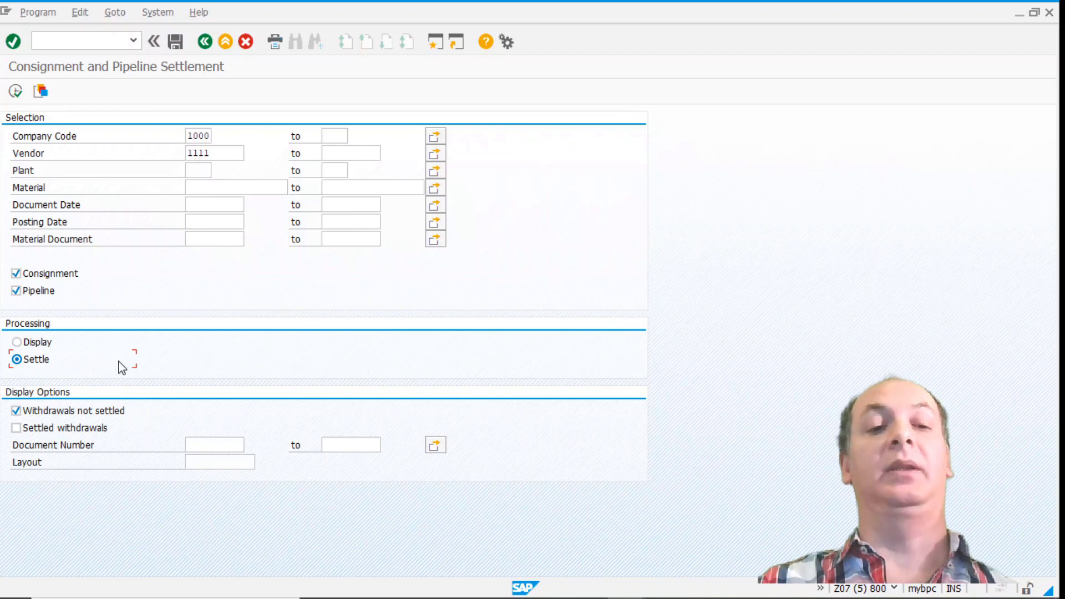
left_click(16, 91)
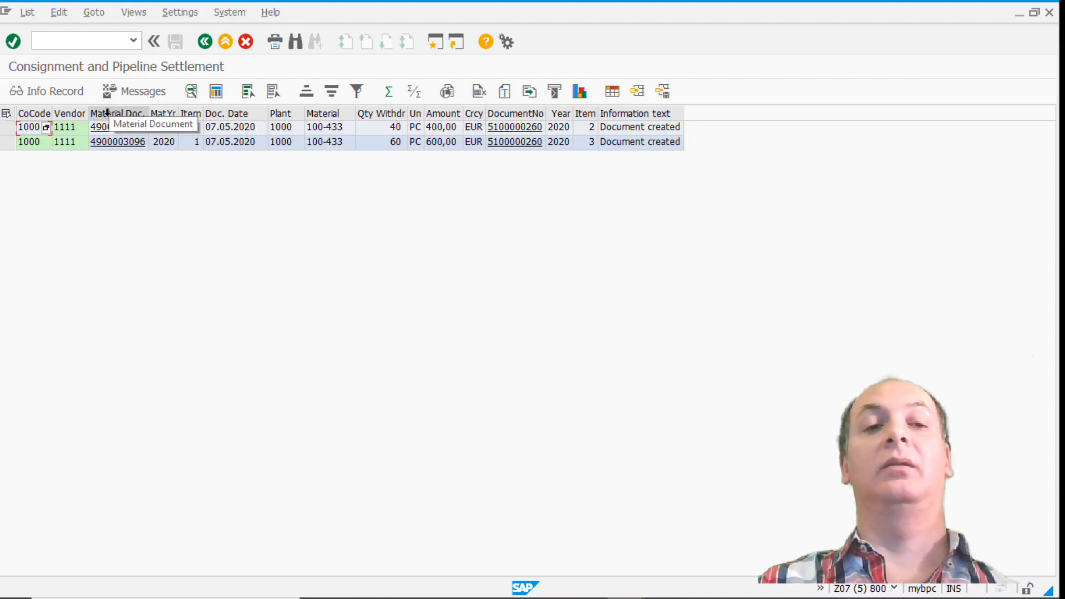
Display the KONS message of the first settled withdrawal, read its print preview and return to the settlement list.
left_click(7, 128)
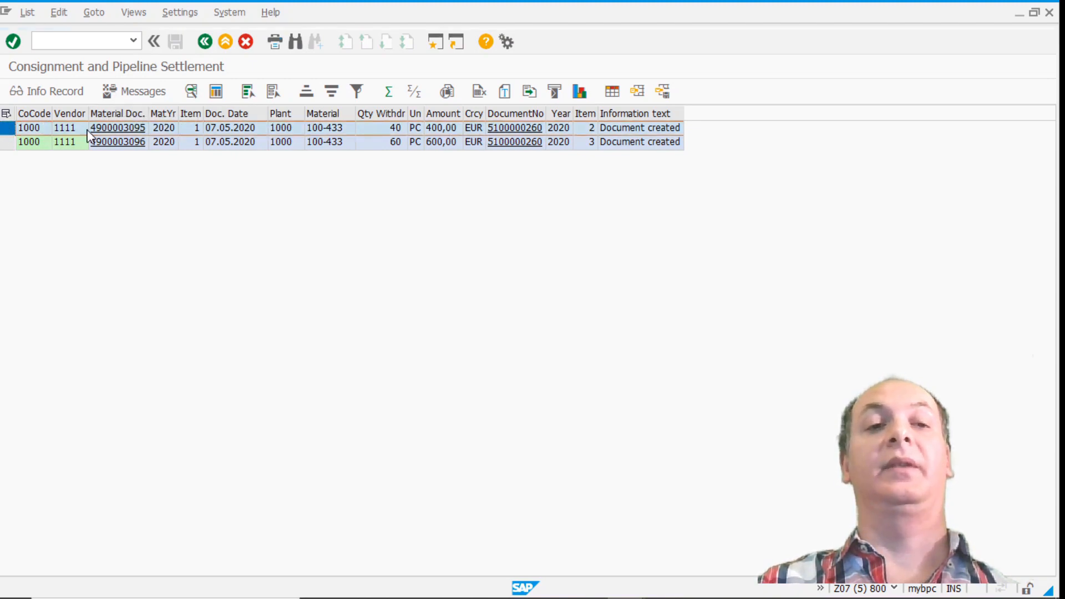
left_click(131, 92)
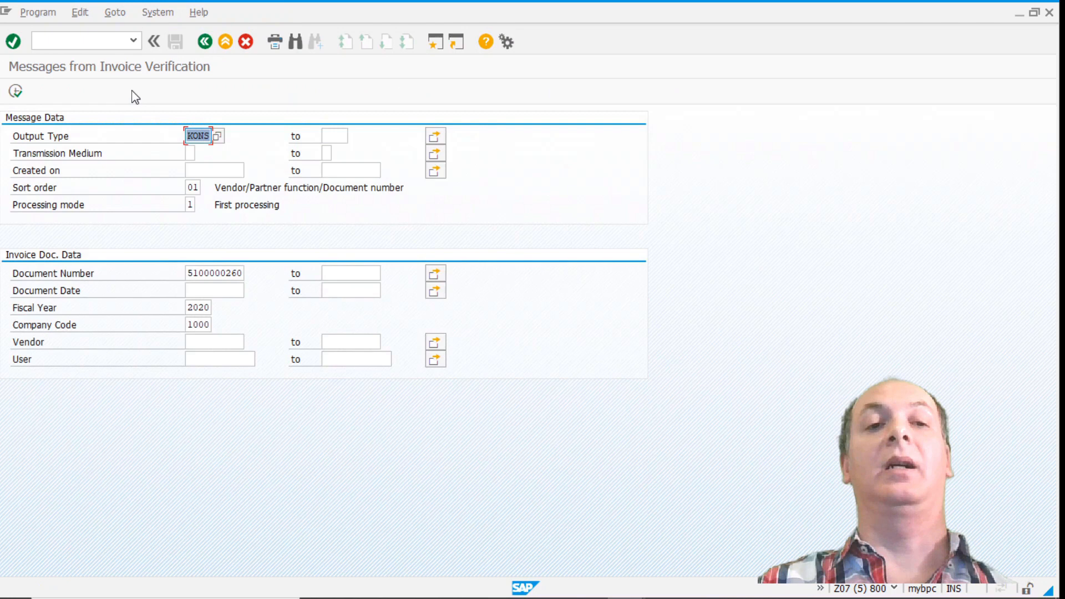
left_click(15, 91)
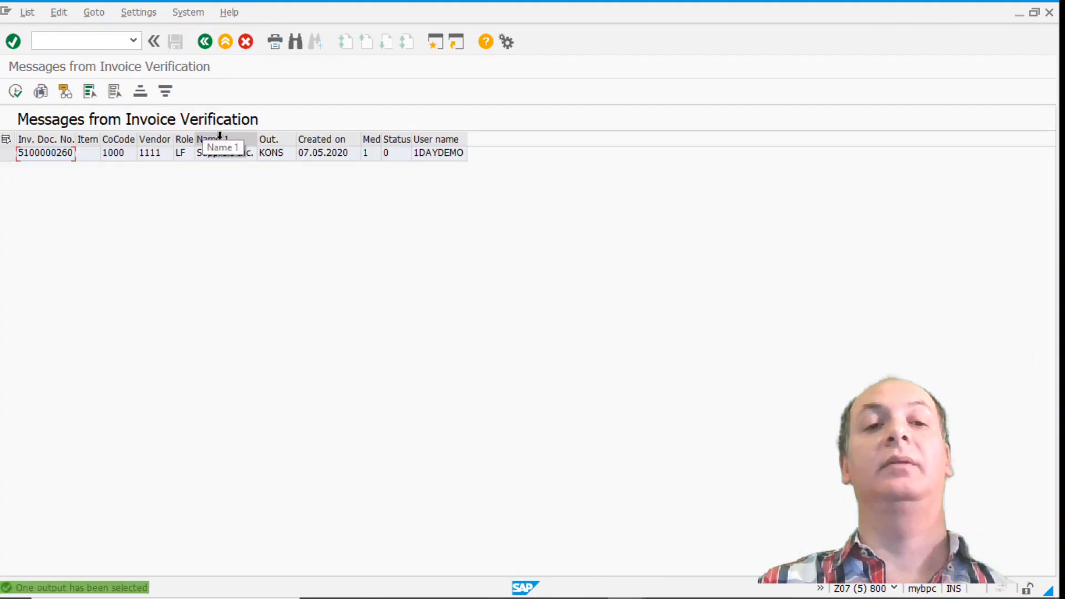
left_click(9, 153)
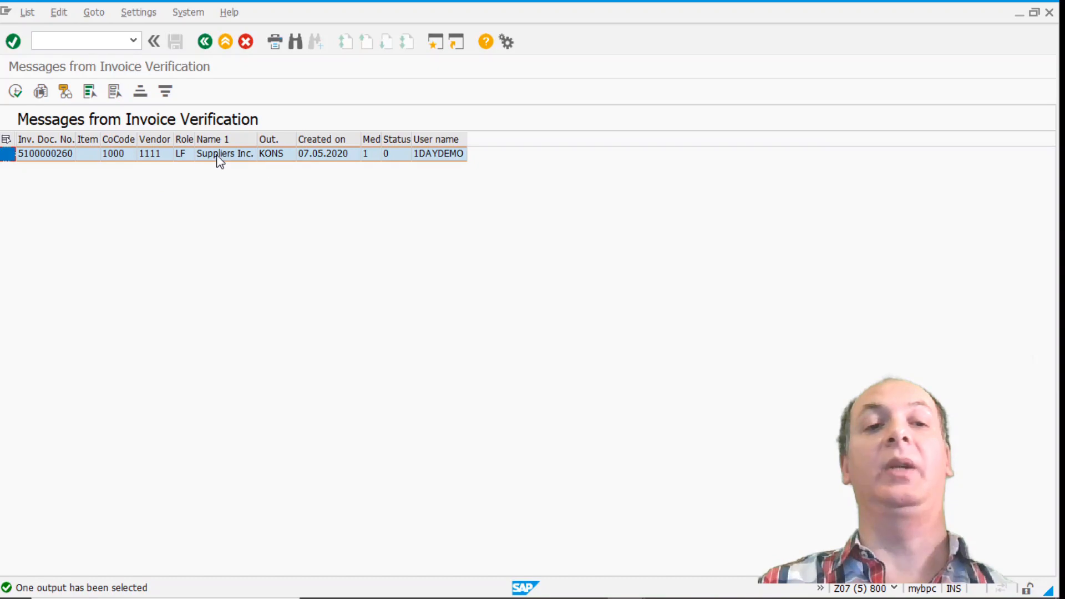
left_click(41, 91)
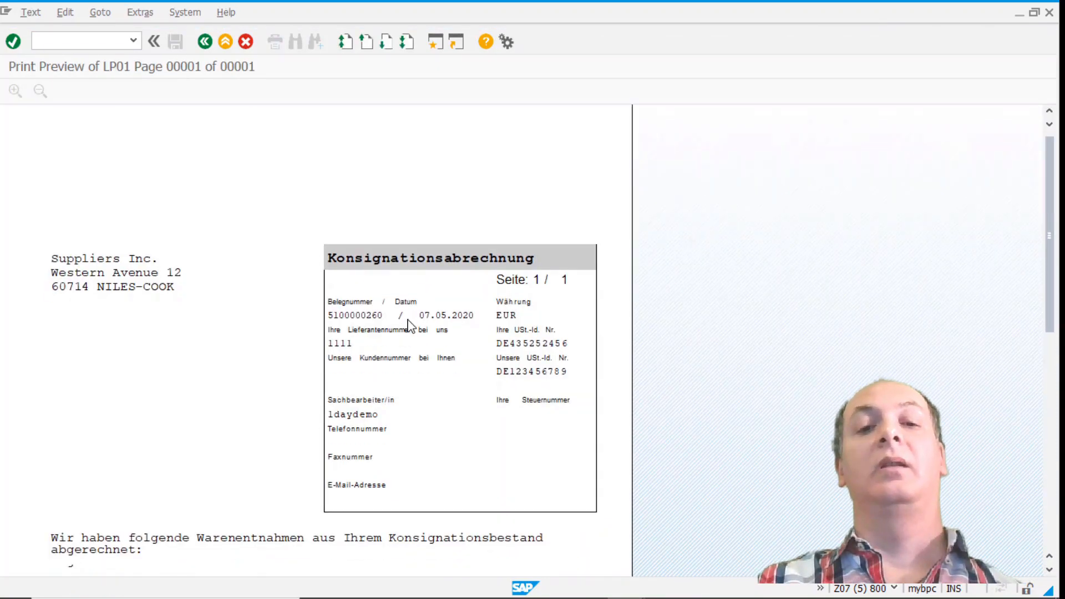
scroll(410, 330, "down", 5)
scroll(411, 336, "up", 2)
scroll(413, 339, "up", 3)
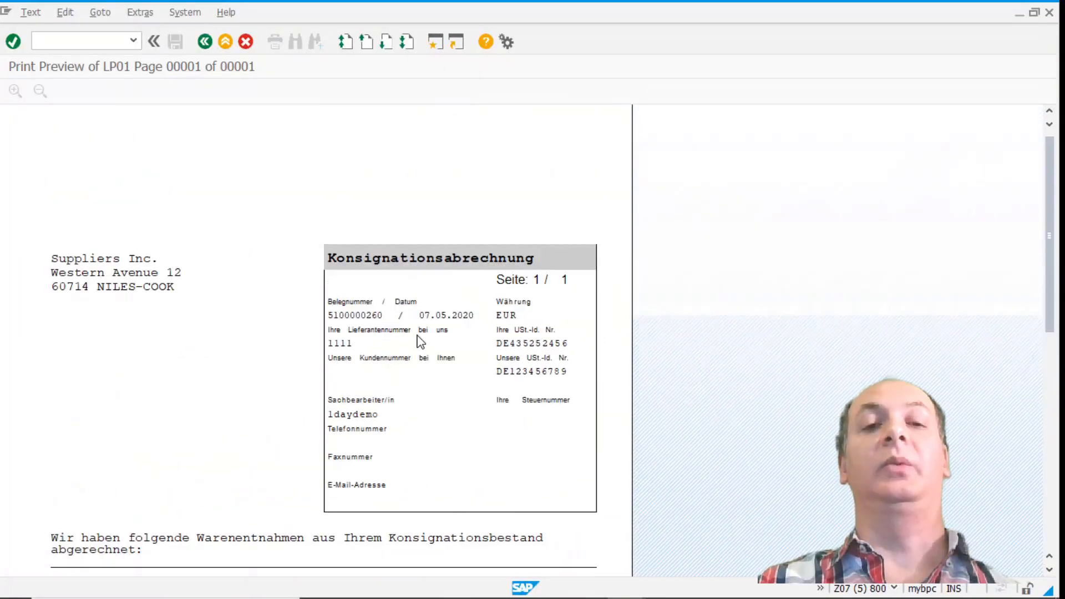
left_click(204, 42)
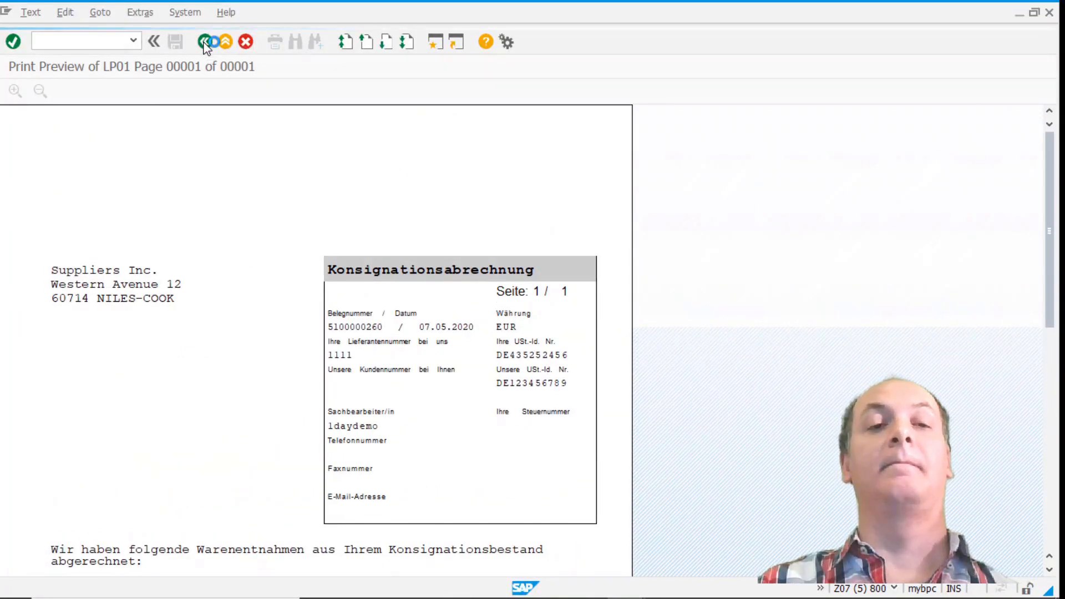
left_click(204, 42)
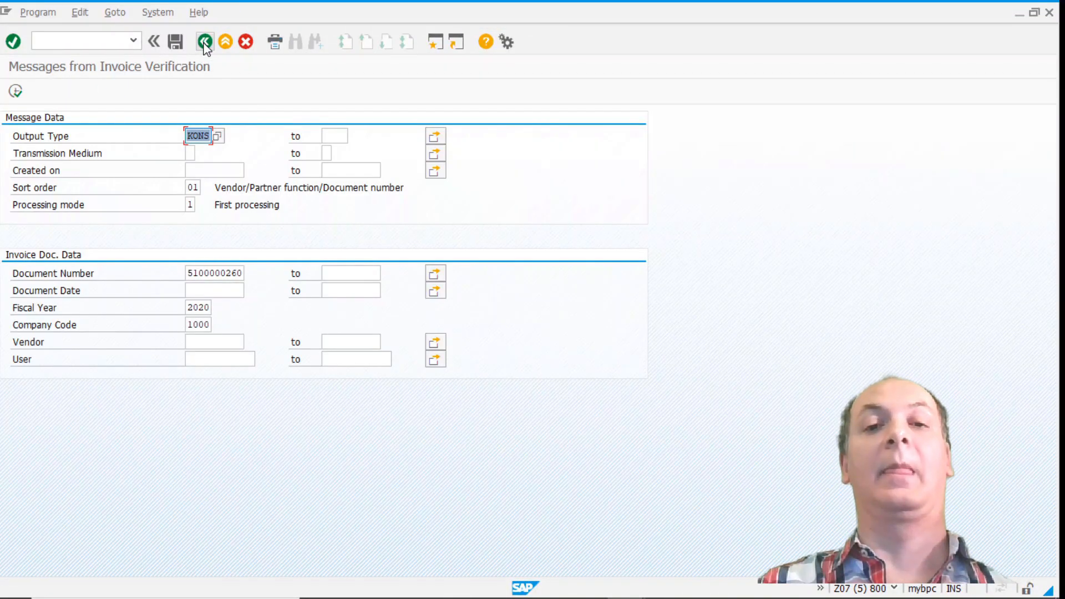
left_click(204, 43)
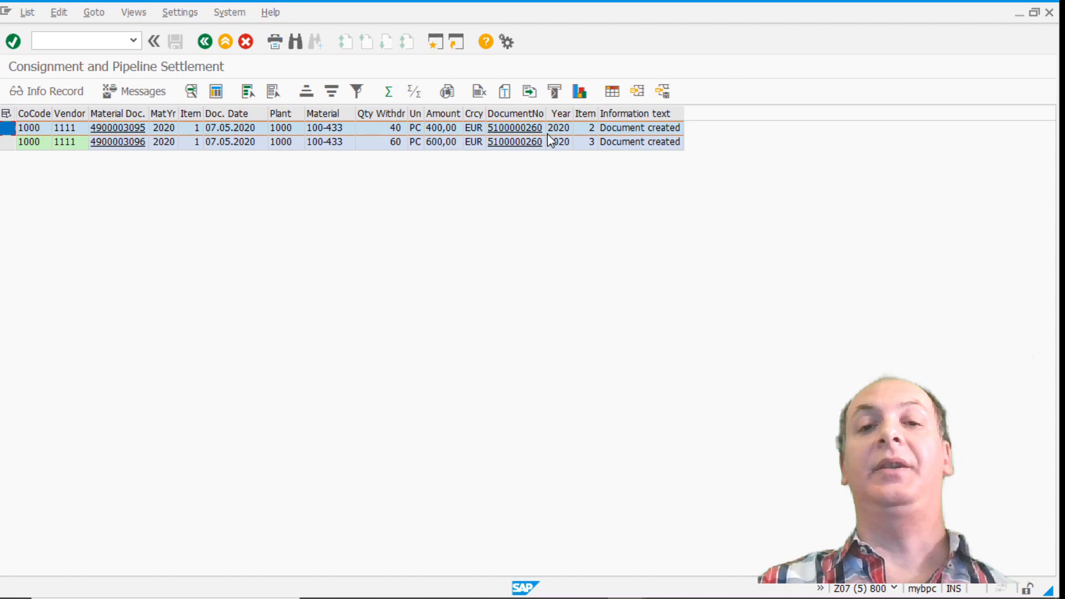
Display the accounting document of each of the two settled withdrawals, examine its line items and return to the settlement list.
left_click(513, 129)
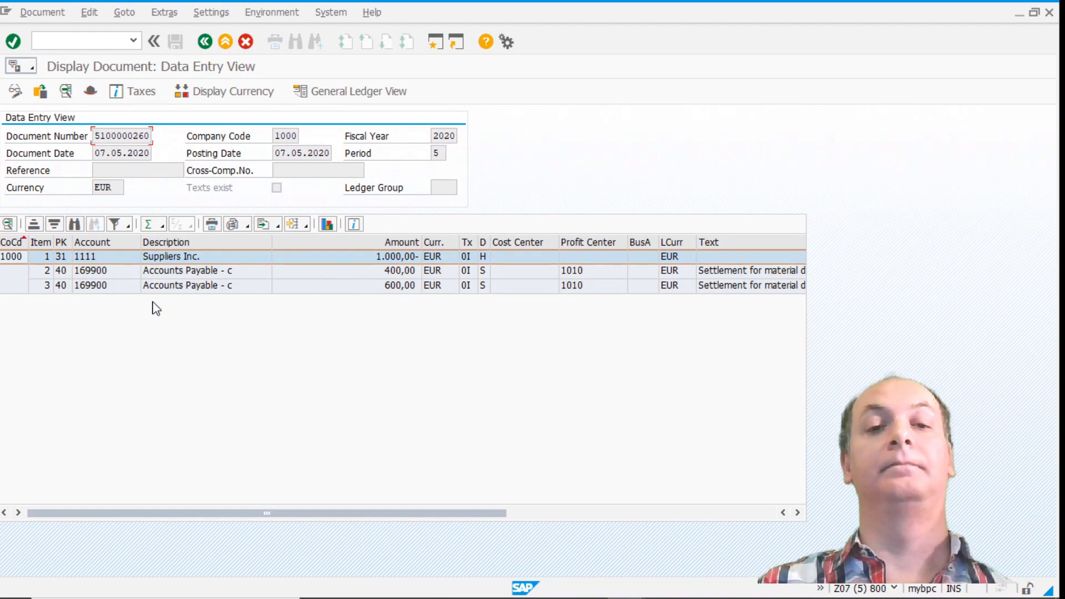
left_click(205, 43)
left_click(524, 144)
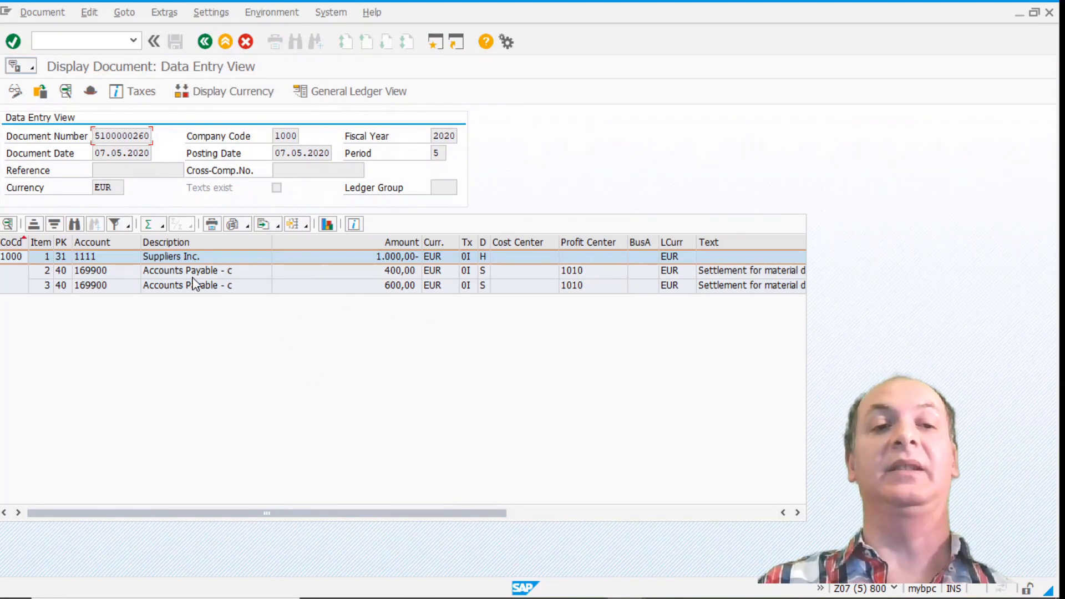
left_click(205, 42)
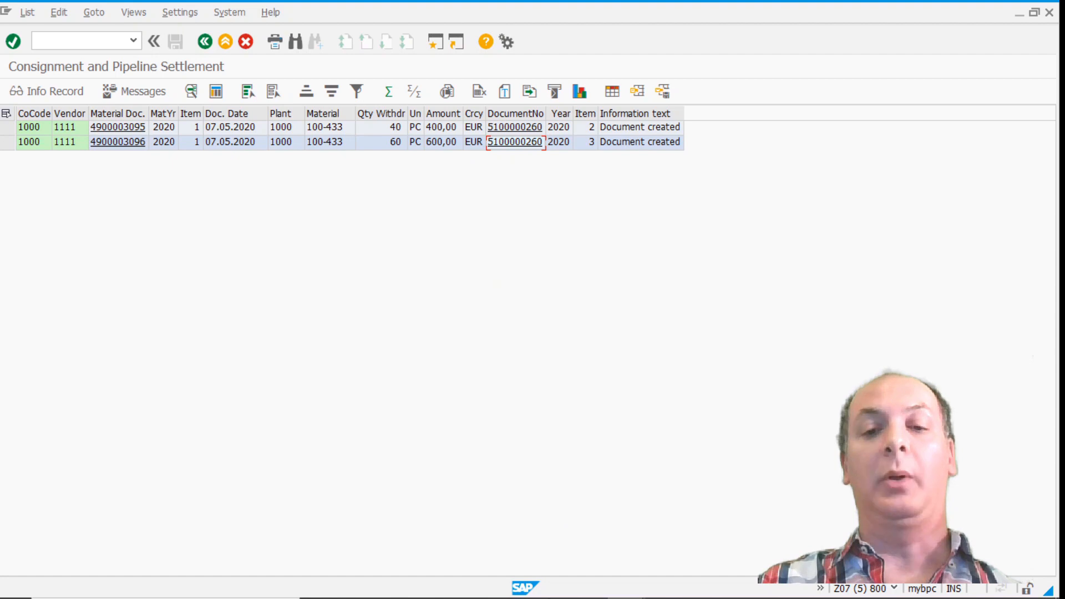
In the third SAP session, run MB51 for material 100-433, plant 1000 and vendor 1111, and examine the listed movements.
mouse_move(624, 591)
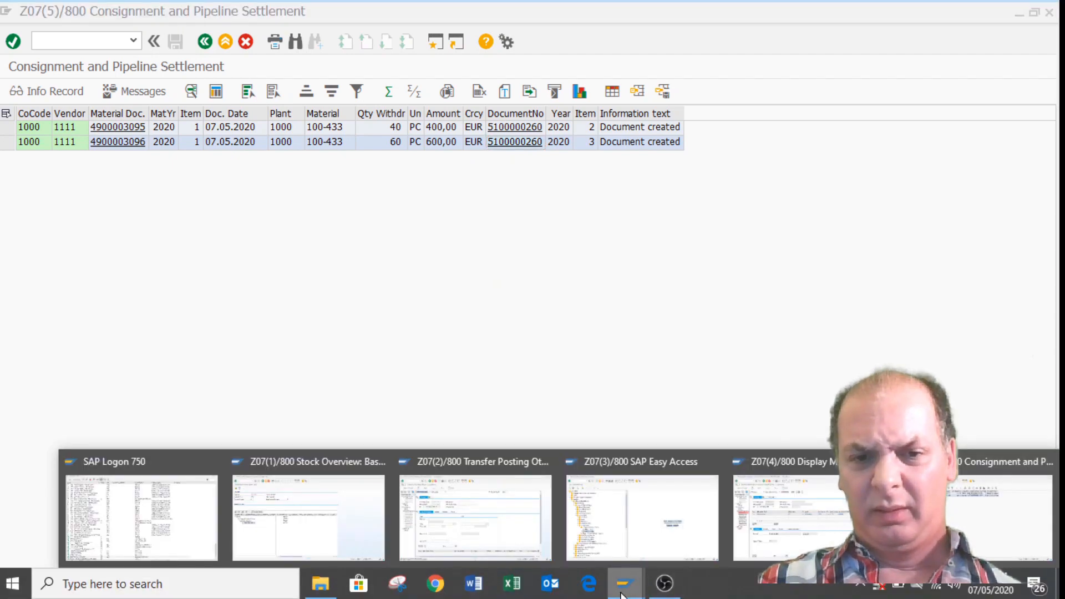
left_click(617, 530)
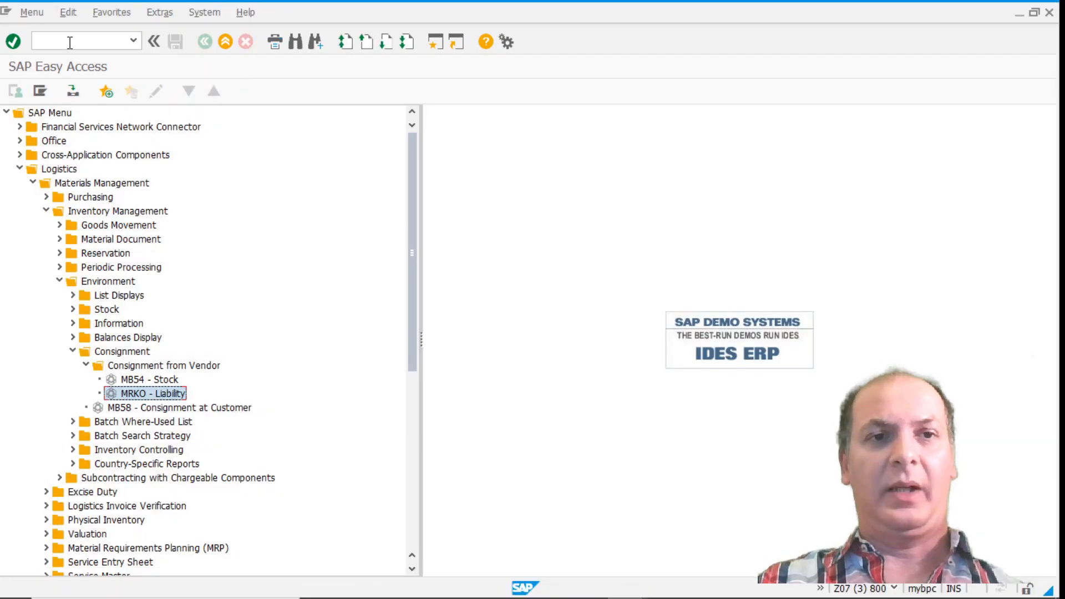
left_click(70, 44)
type("mb51")
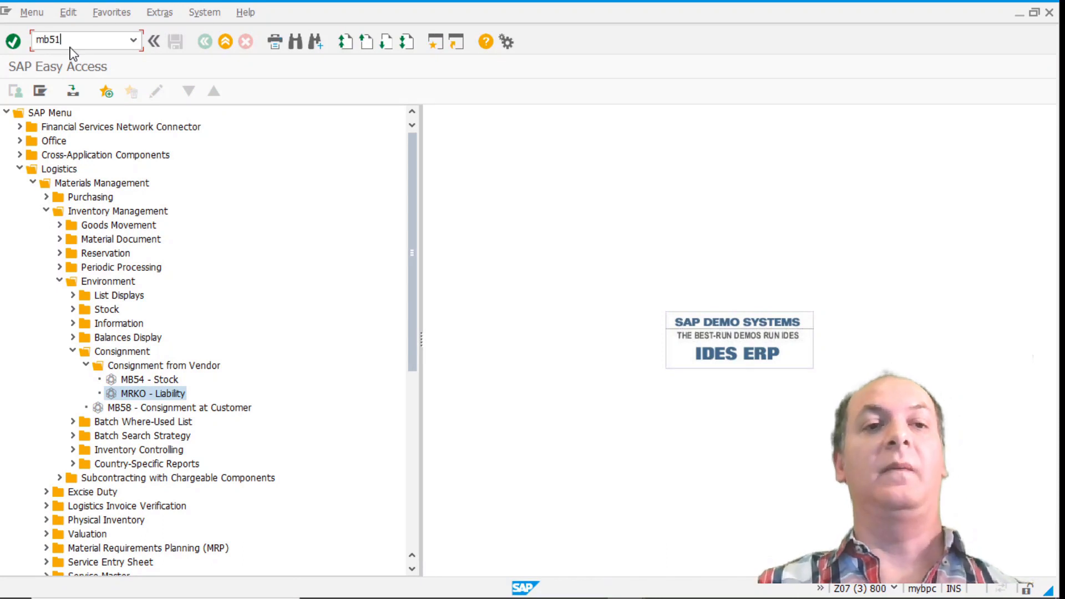
key("Return")
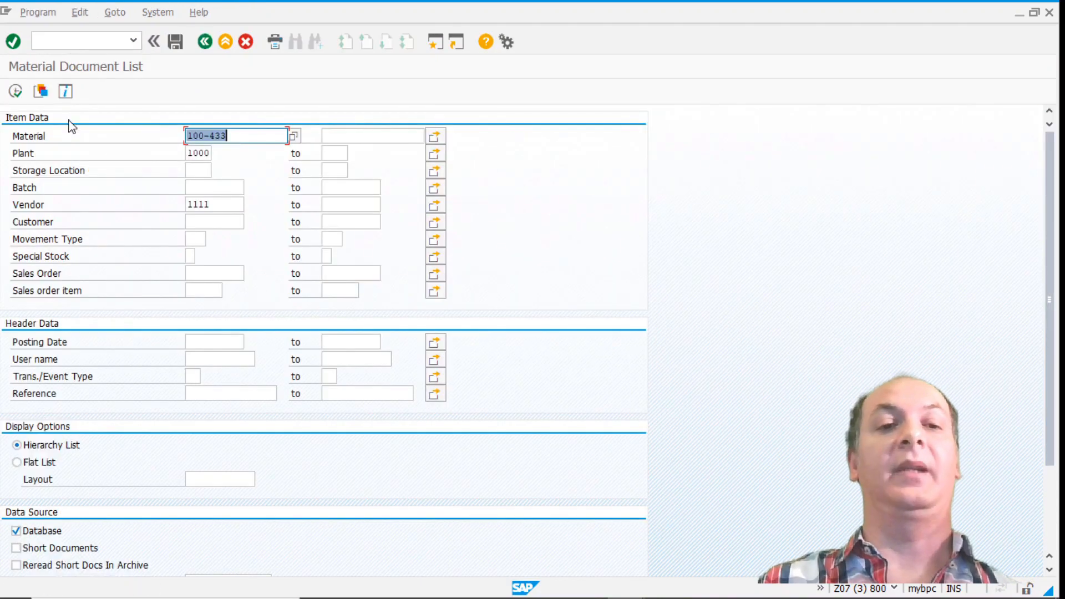
left_click(16, 91)
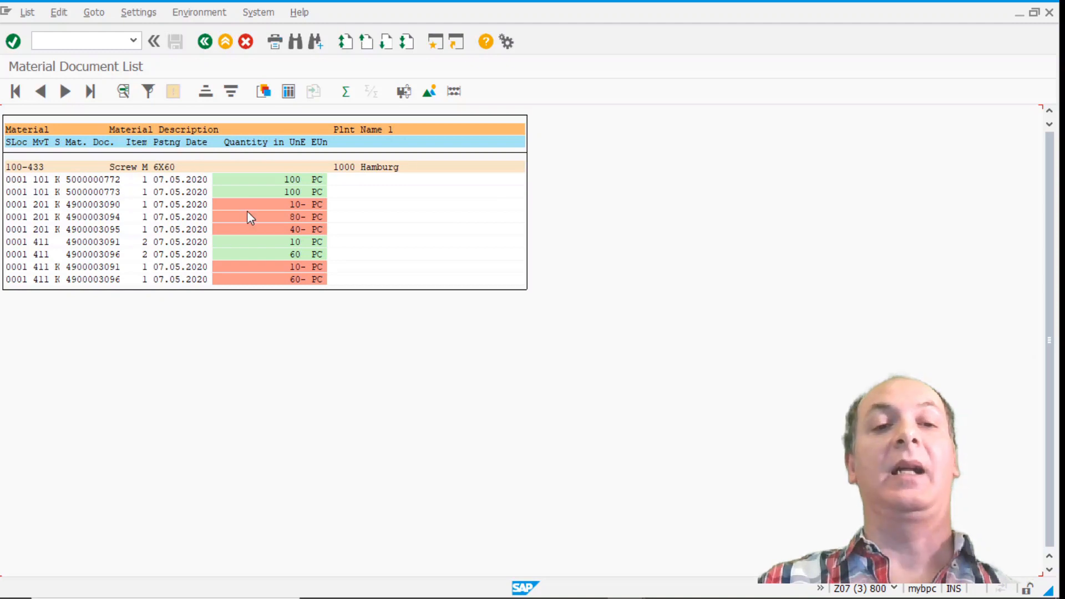
left_click(46, 207)
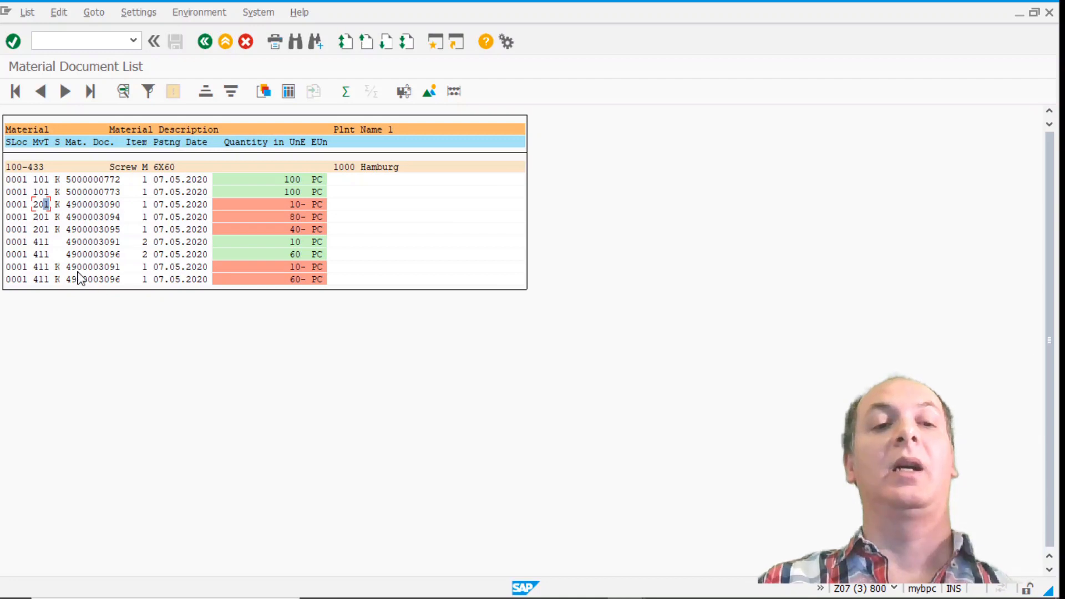
left_click(91, 245)
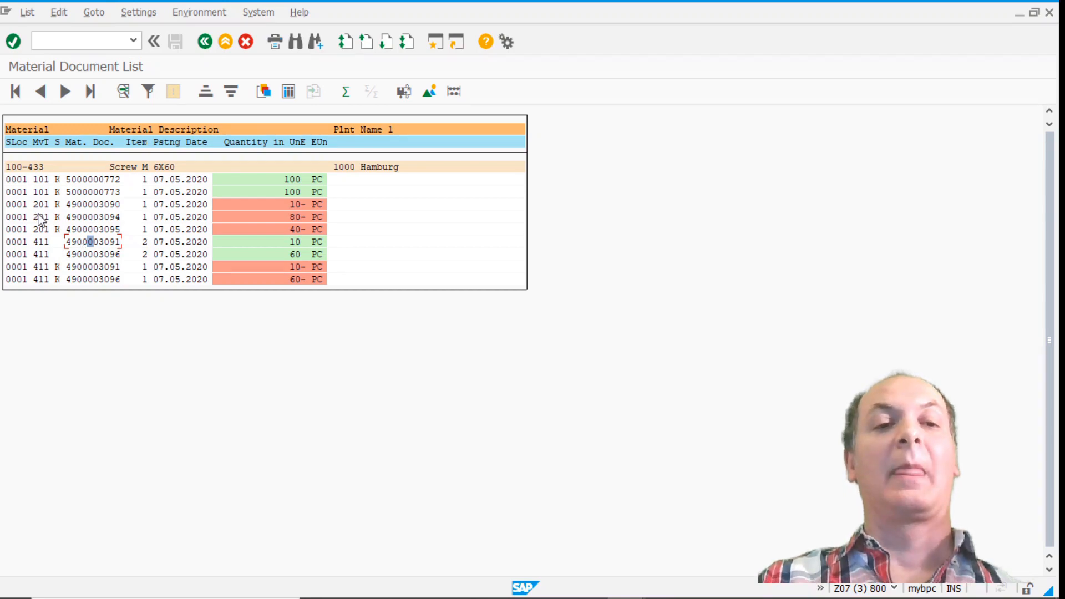
Display the first 101 goods receipt document, check it for FI documents and return to the material document list.
double_click(93, 182)
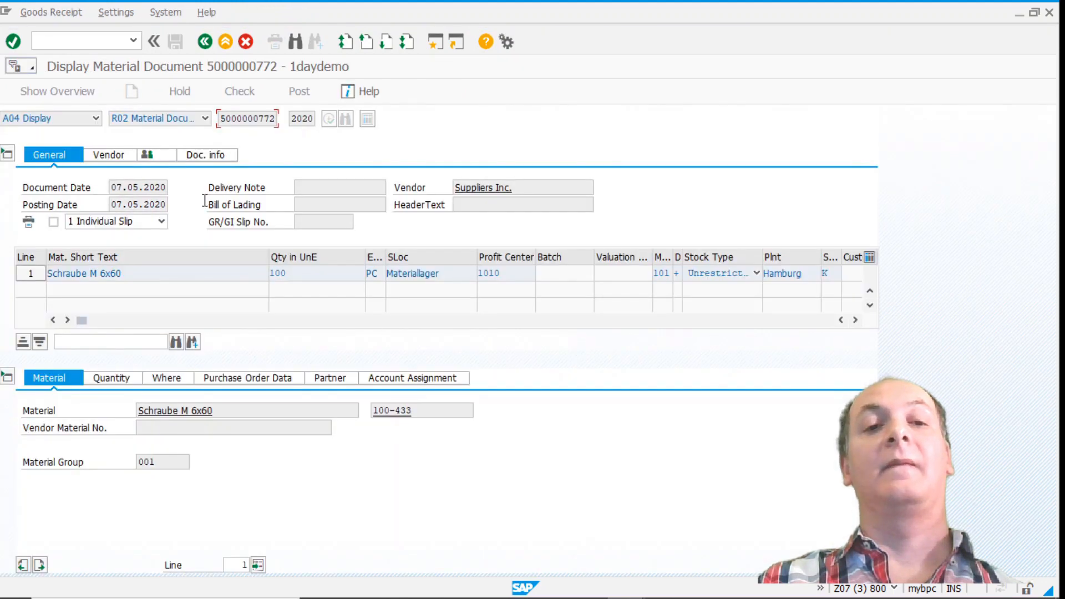
left_click(203, 154)
left_click(462, 189)
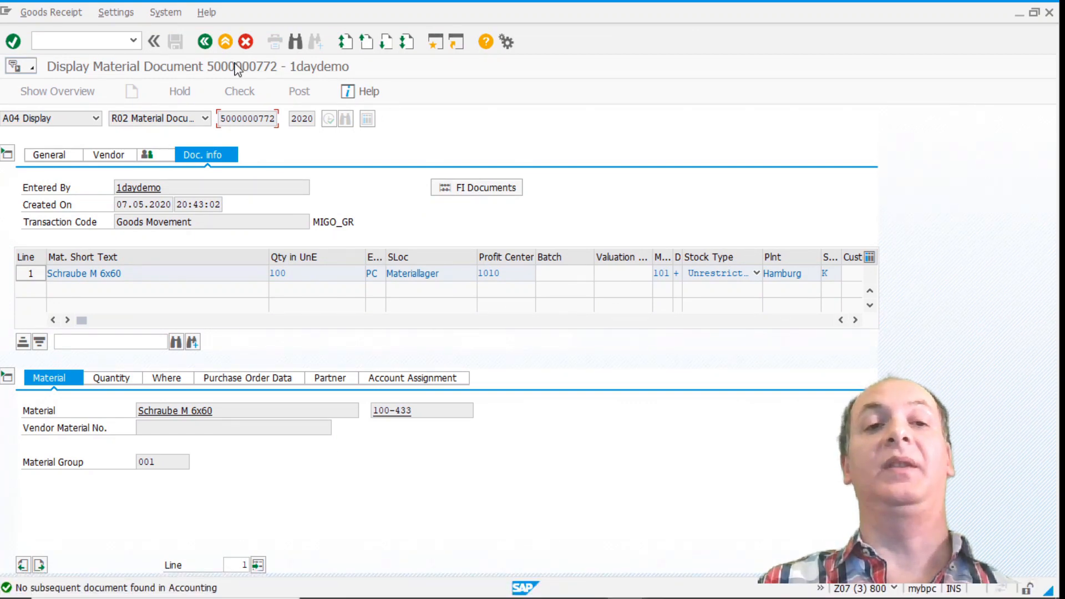
left_click(205, 38)
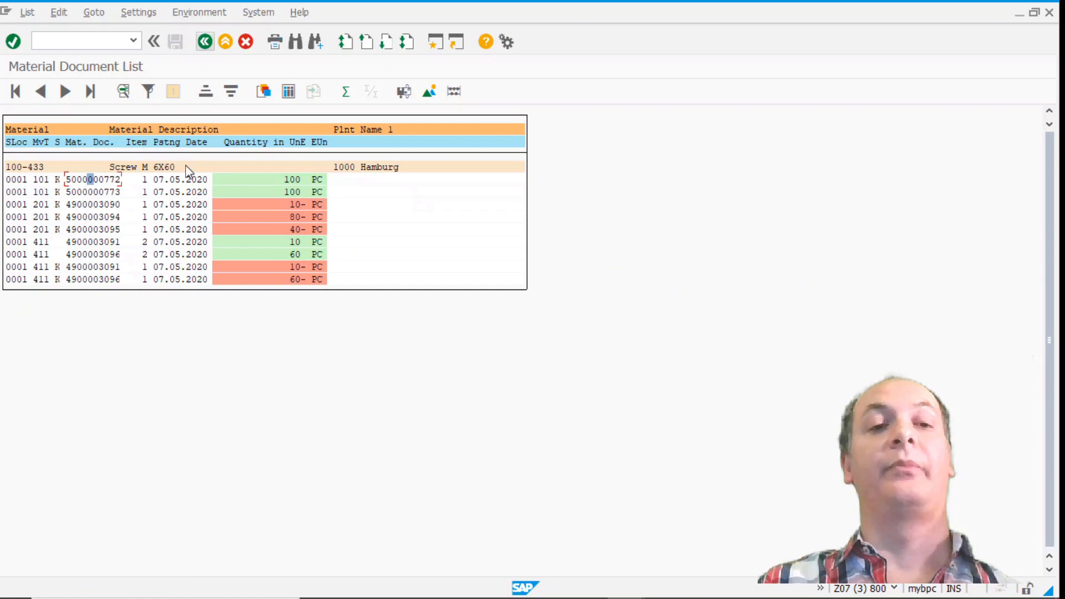
Open the accounting document of the first 201 goods issue and examine its raw material consumption line.
double_click(90, 210)
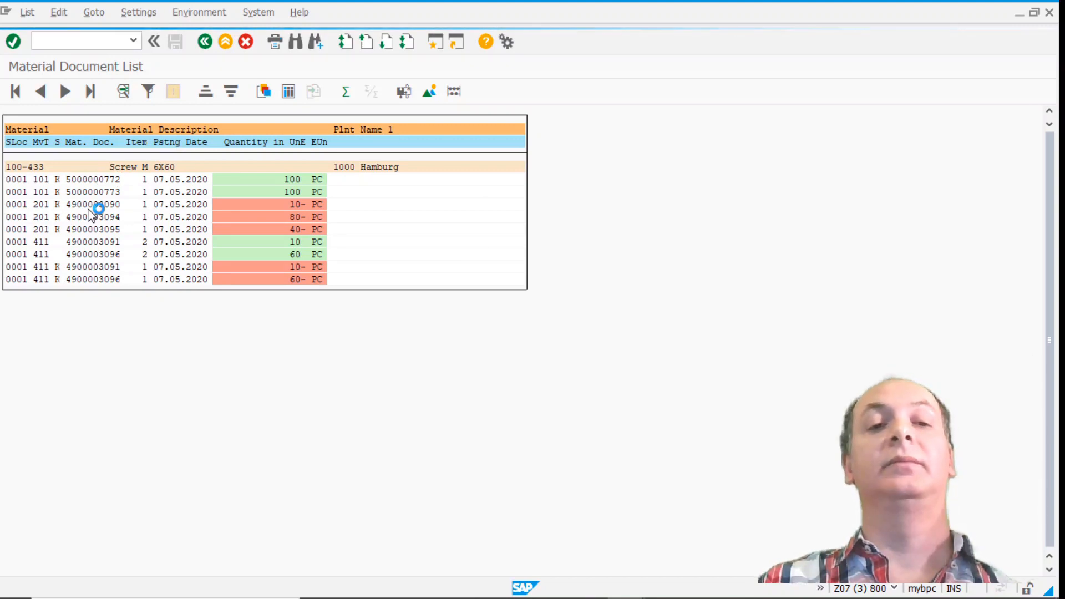
left_click(475, 188)
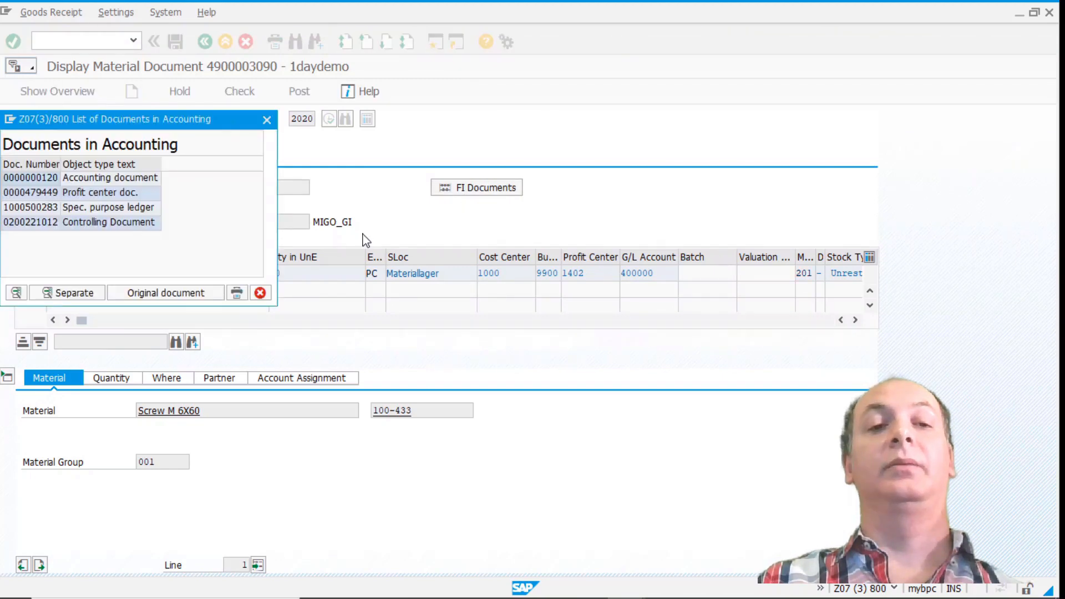
double_click(133, 178)
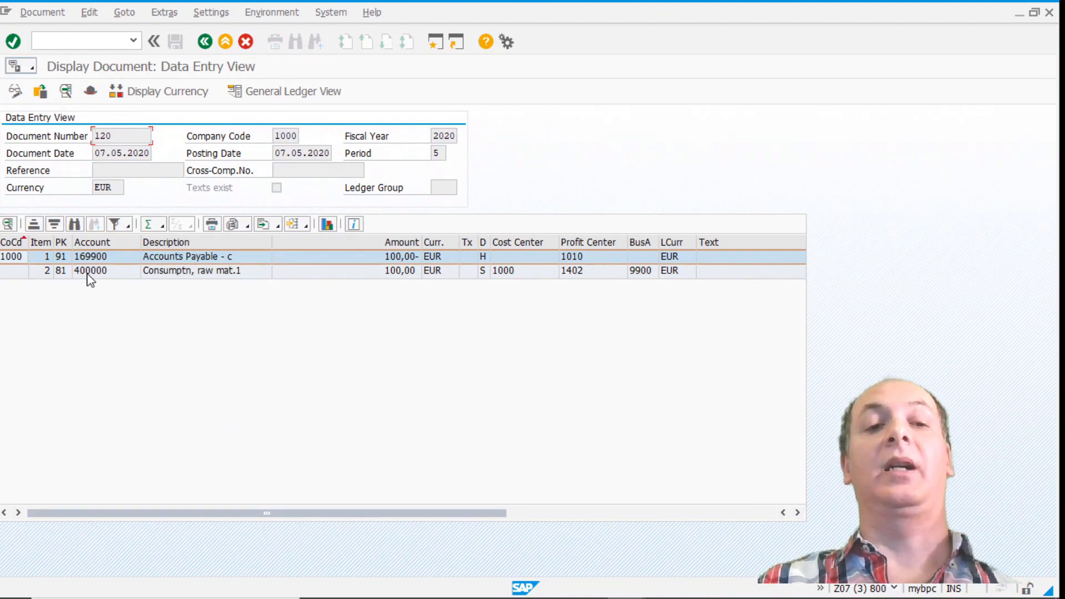
left_click(173, 274)
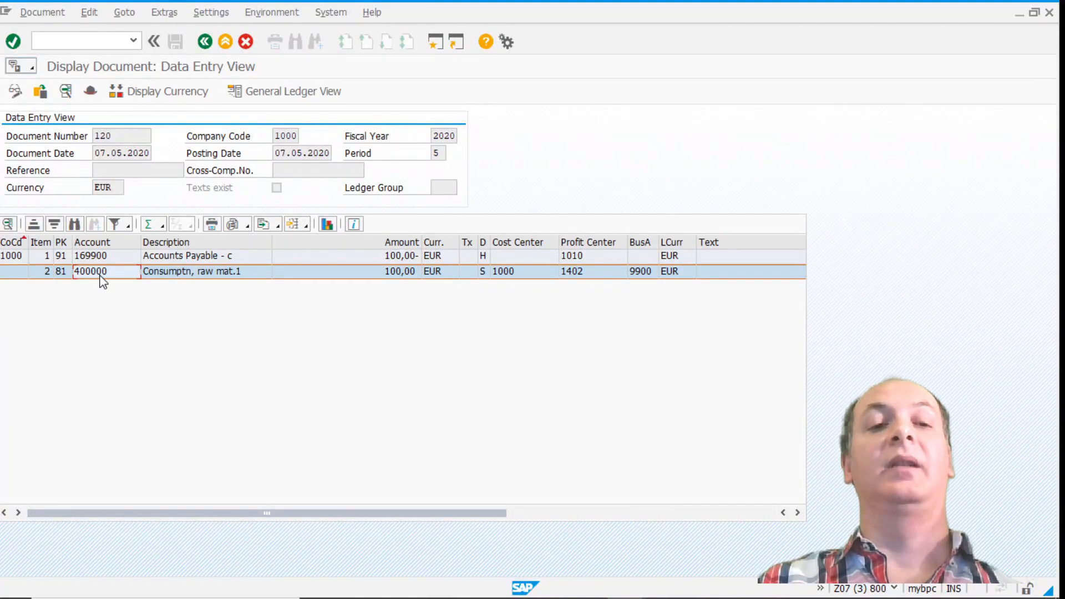
In the second SAP session, run transaction OBYC to show the automatic posting procedures for materials management.
key("alt+Tab")
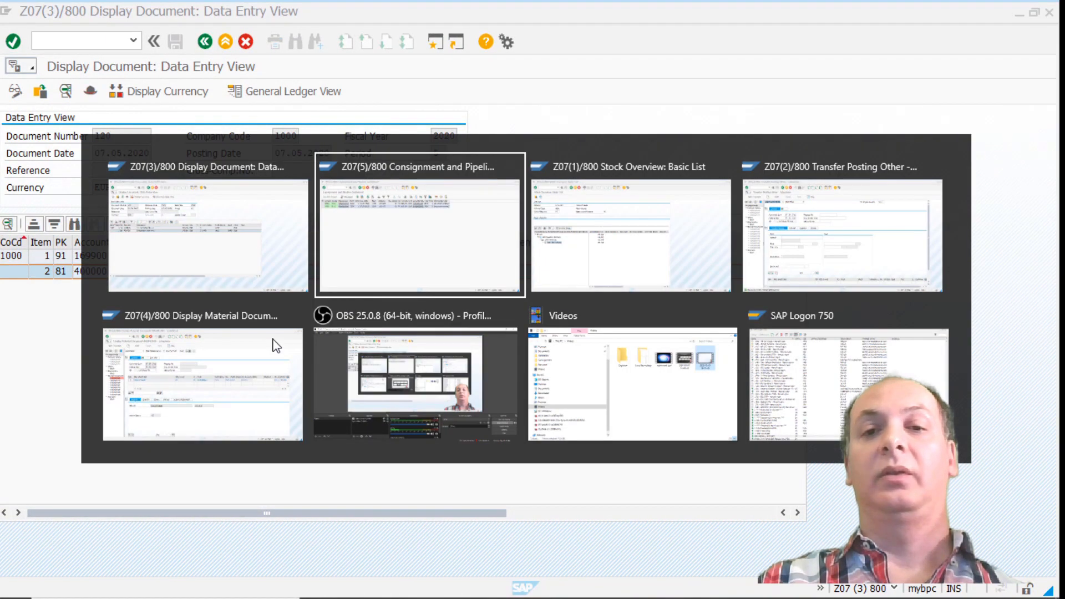
key("alt+Tab")
key("alt+Tab")
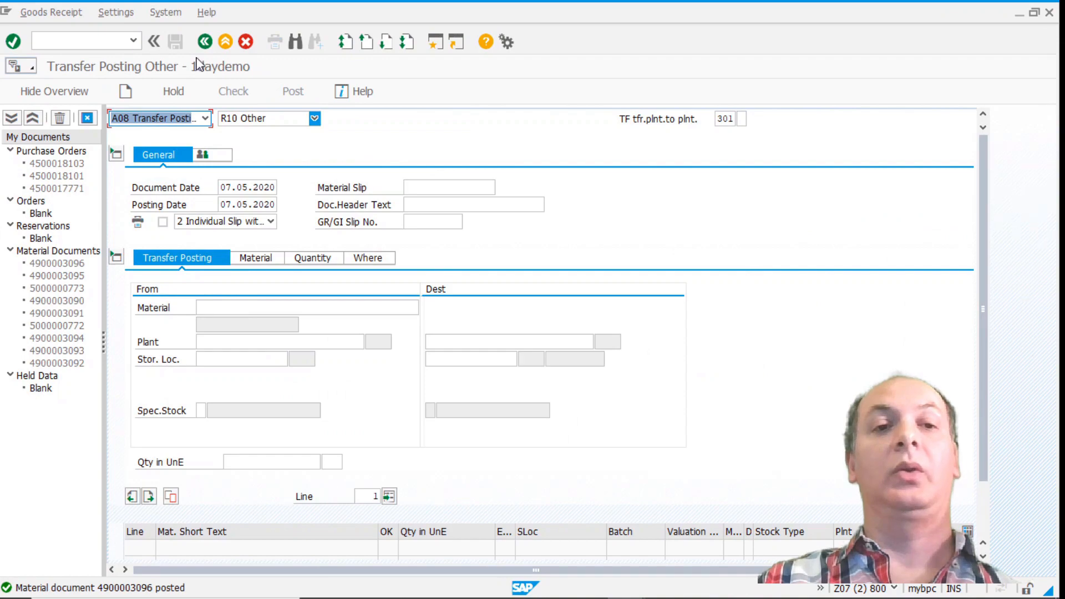
left_click(85, 39)
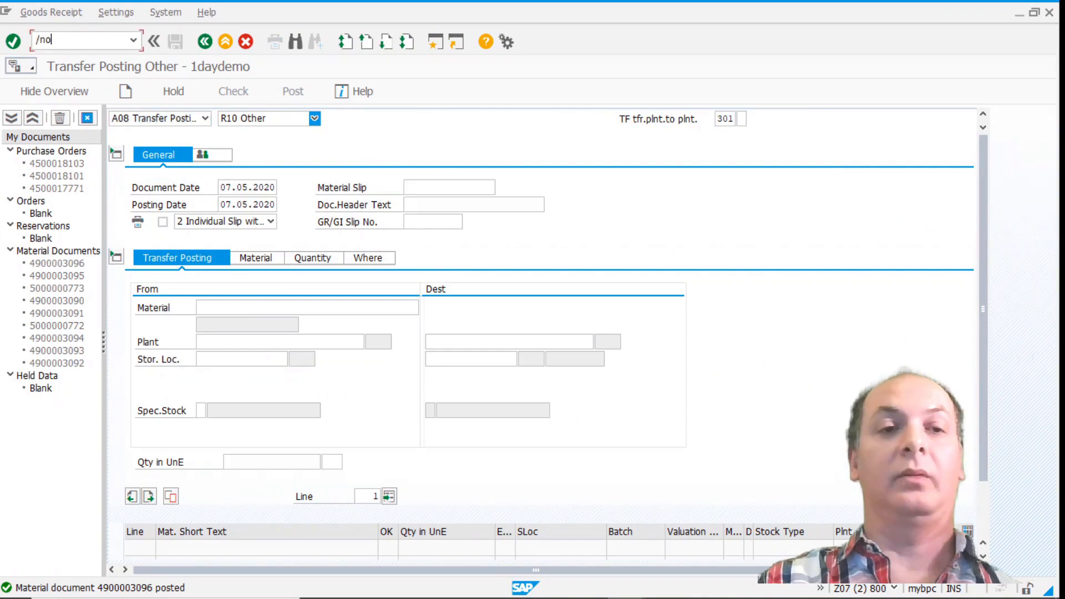
type("/nobyc")
key("Return")
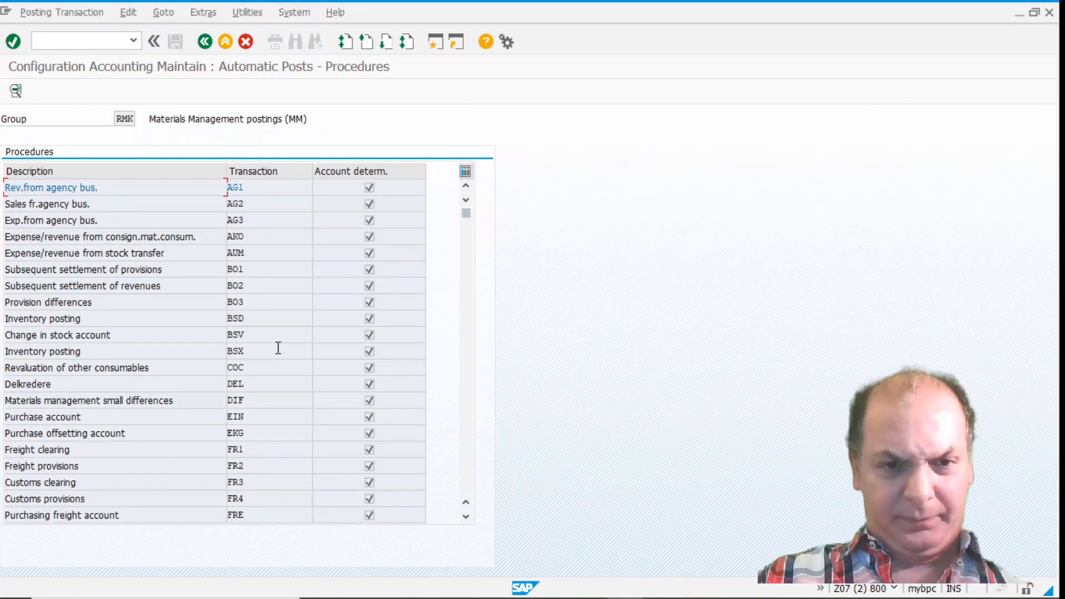
Open procedure KON for chart of accounts INT, compare its account with the accounting document, and return to the procedures list.
scroll(264, 381, "down", 4)
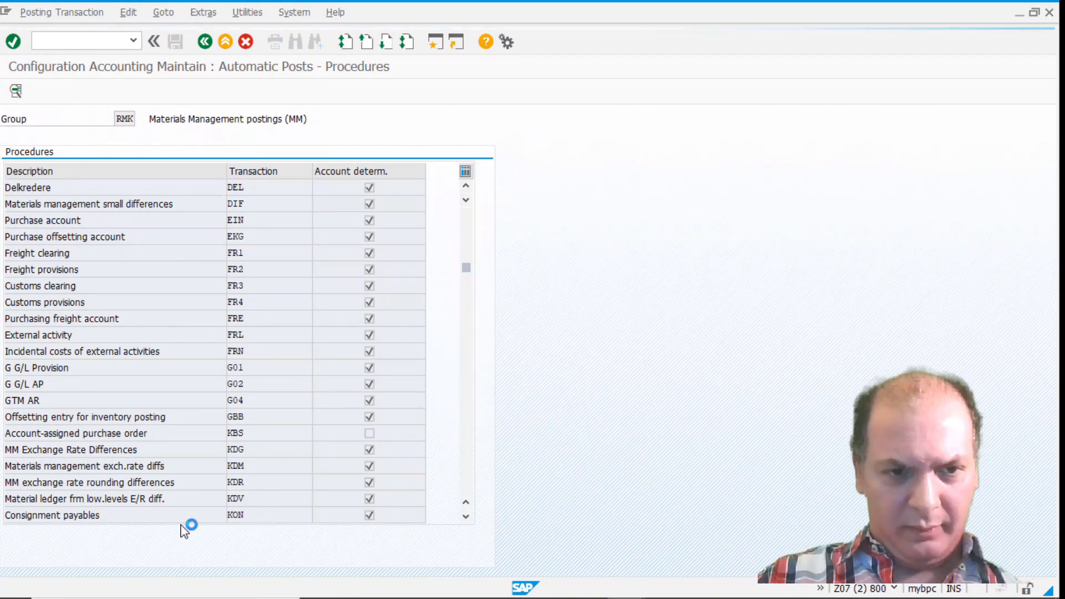
scroll(166, 517, "down", 1)
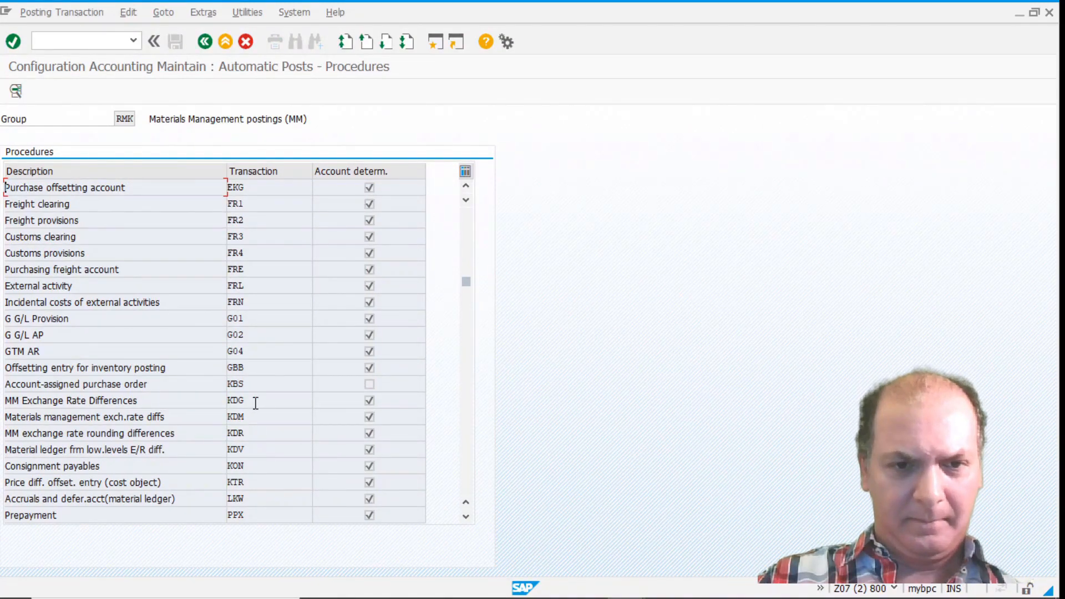
double_click(247, 465)
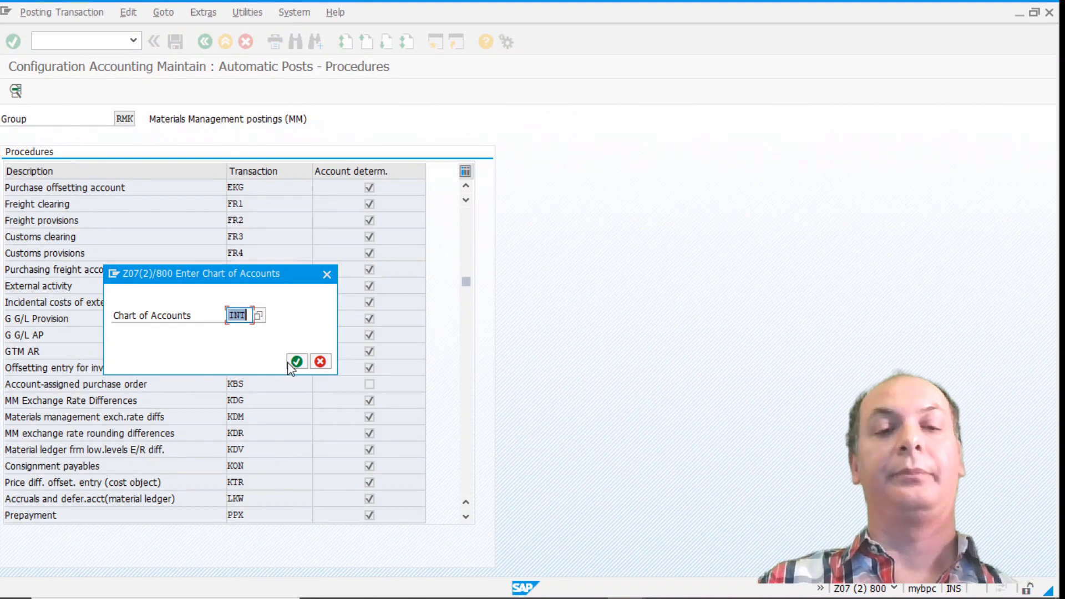
left_click(297, 362)
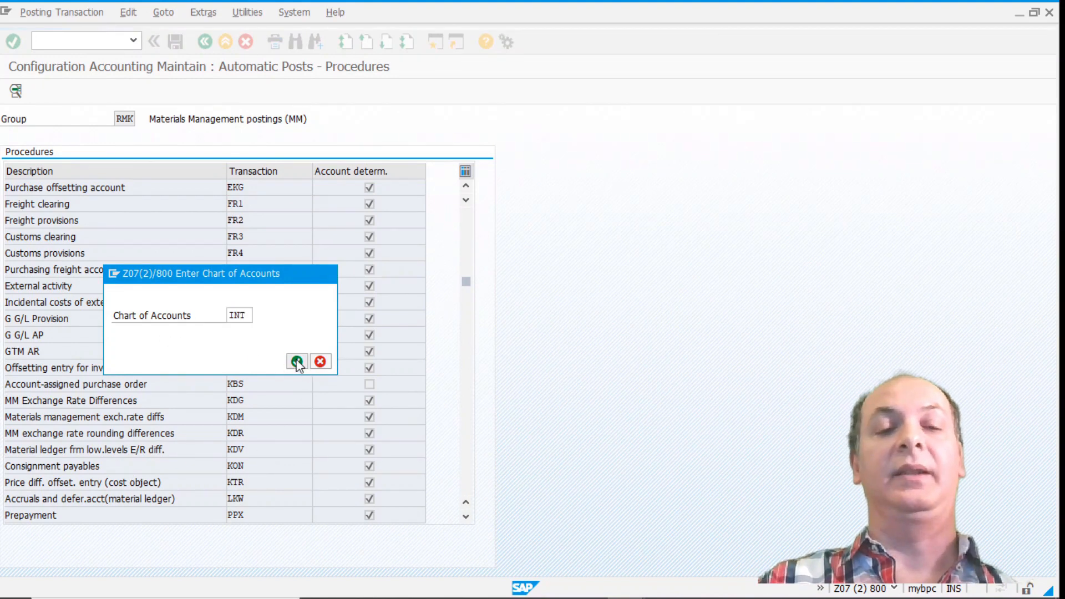
left_click(104, 207)
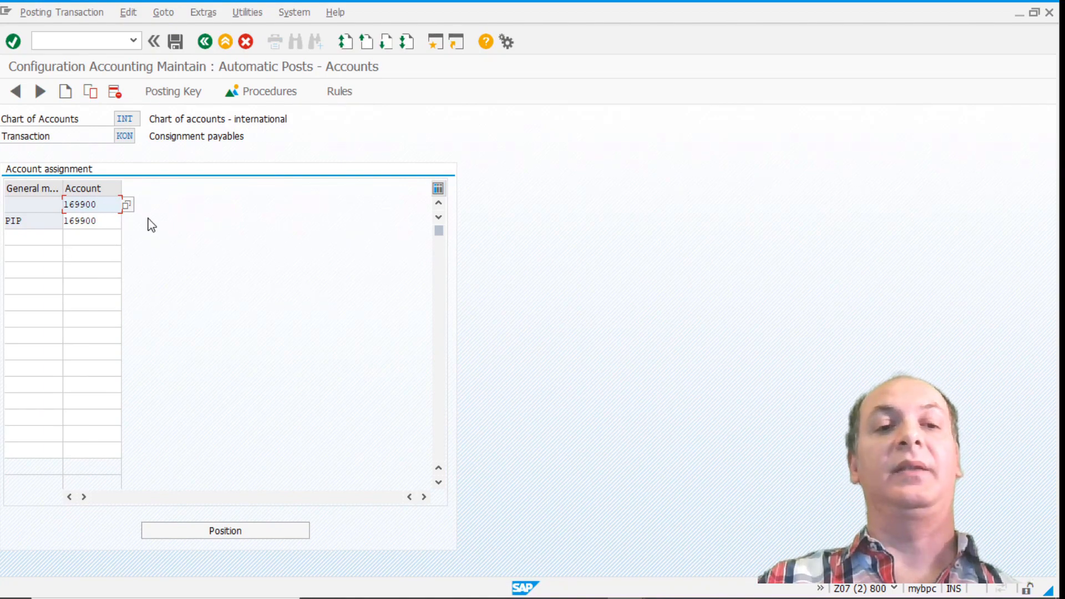
key("alt+Tab")
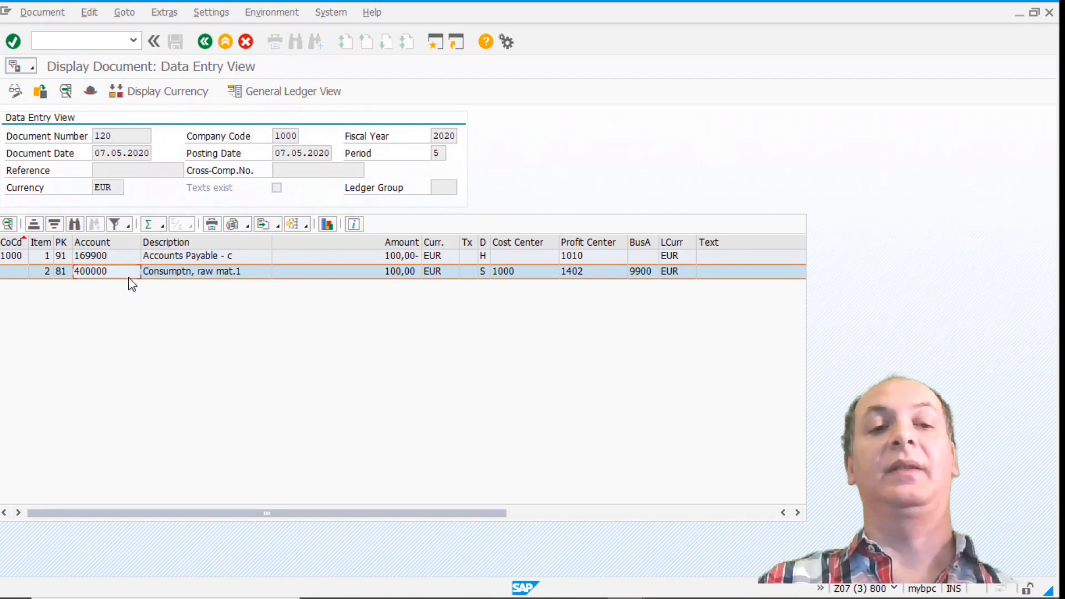
key("alt+Tab")
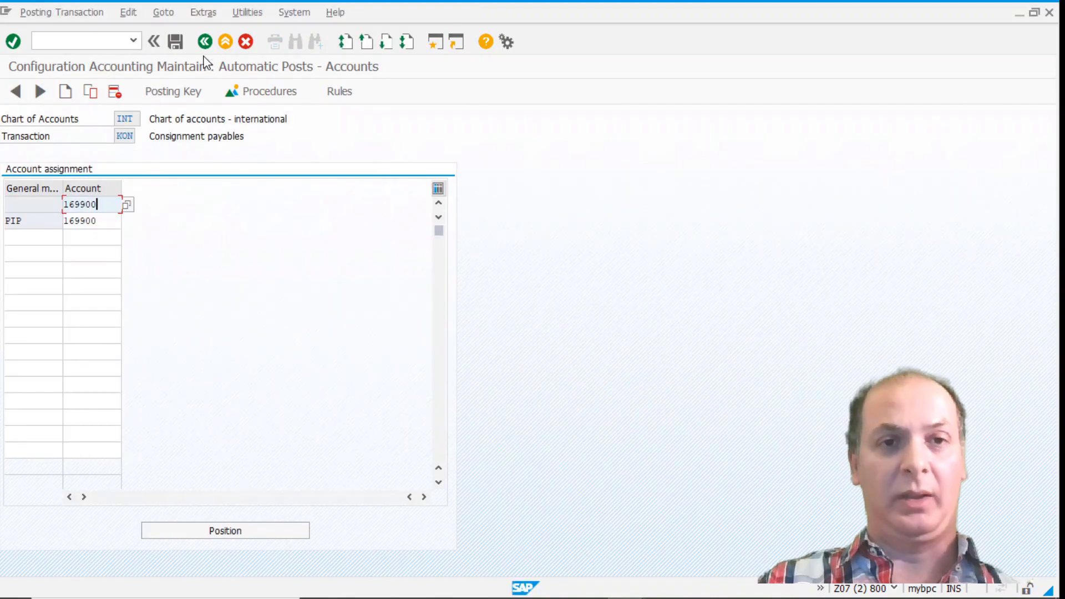
left_click(205, 42)
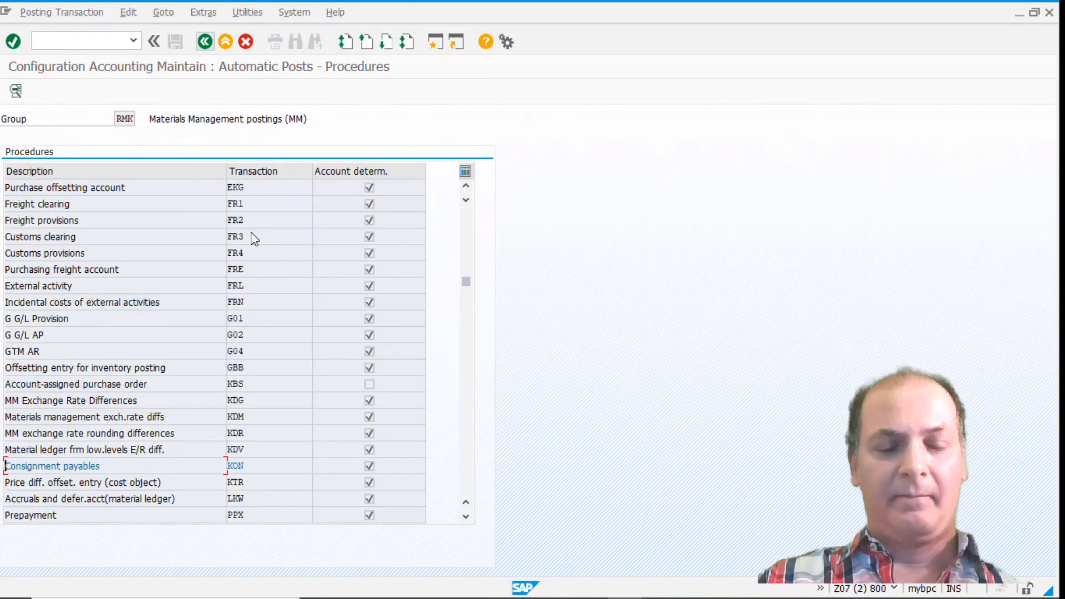
Open procedure GBB and examine the debit and credit accounts for modifier VBR with valuation class 3000.
left_click(262, 368)
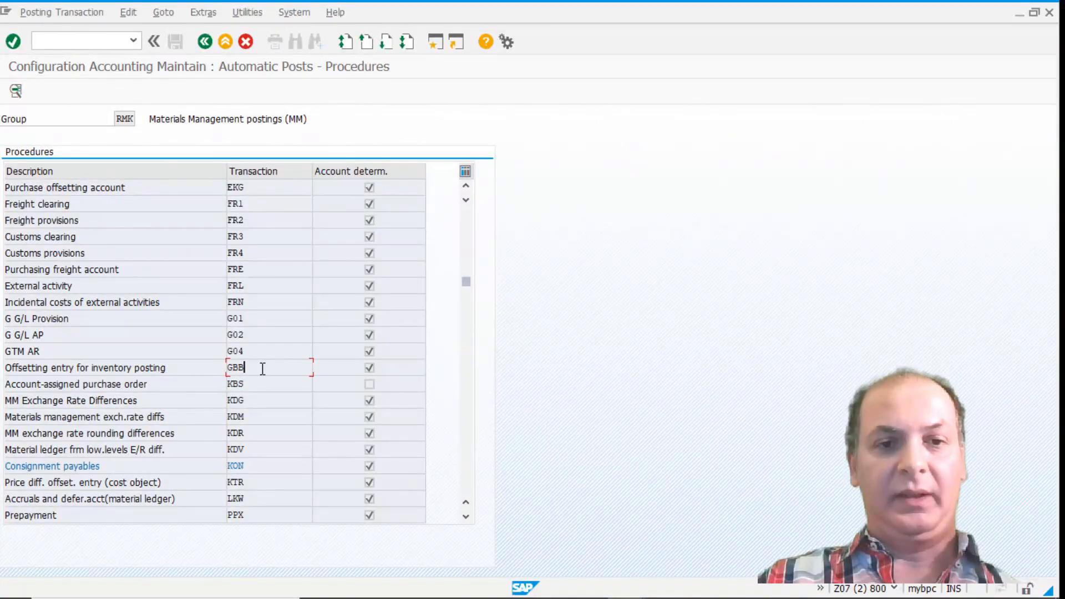
double_click(263, 370)
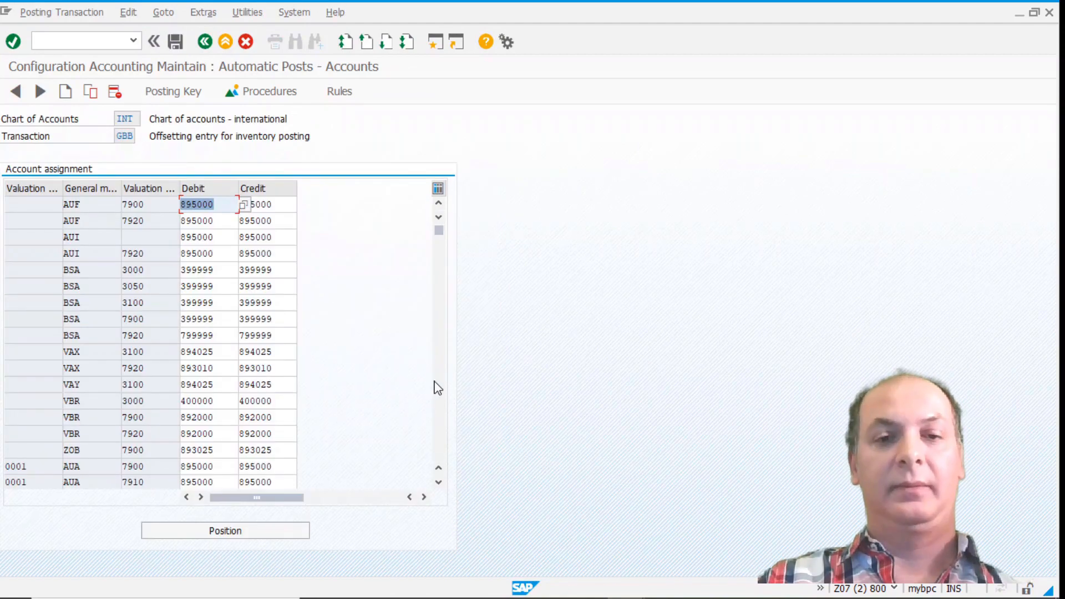
left_click(441, 446)
left_click(441, 447)
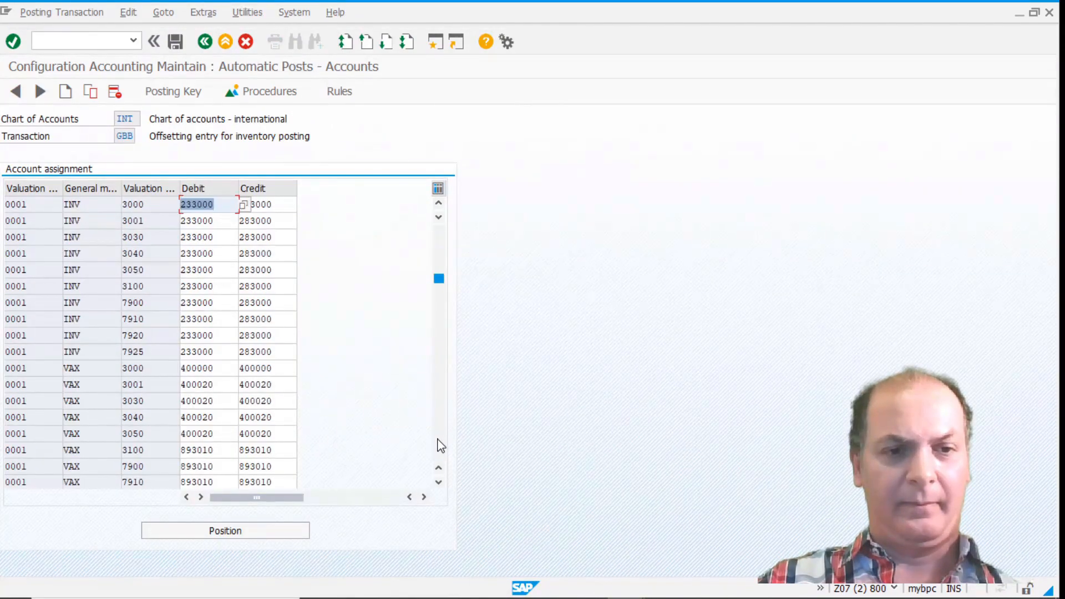
left_click(442, 447)
left_click(441, 446)
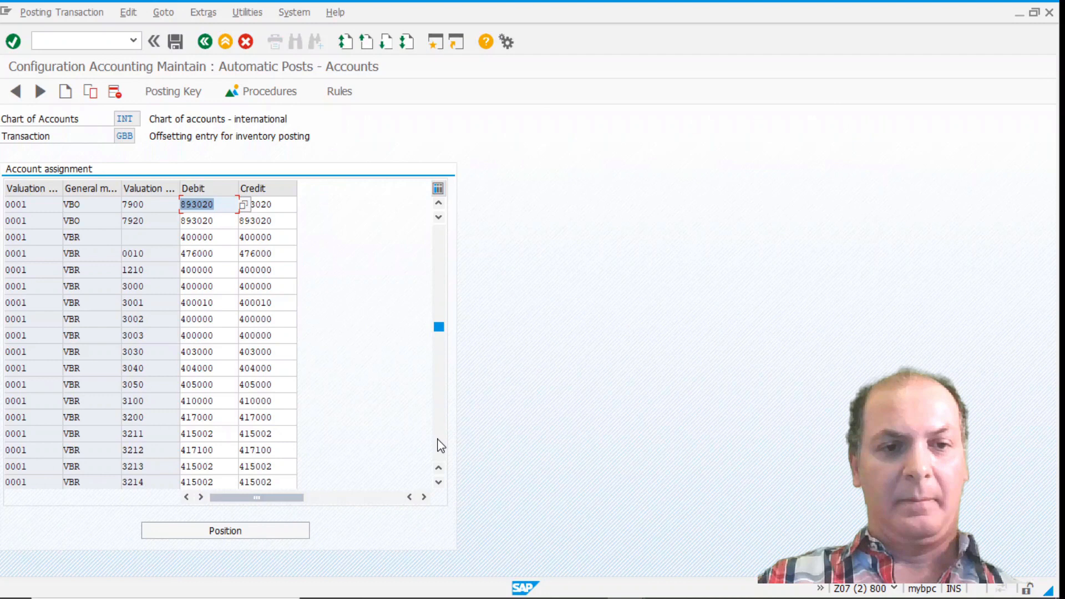
left_click(160, 290)
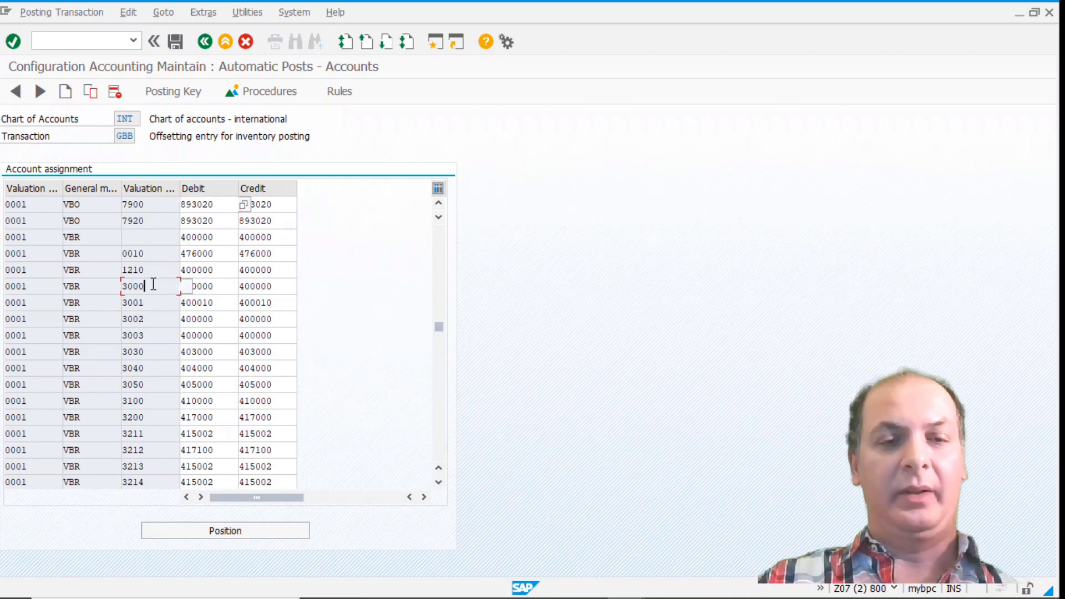
left_click(83, 287)
left_click(147, 286)
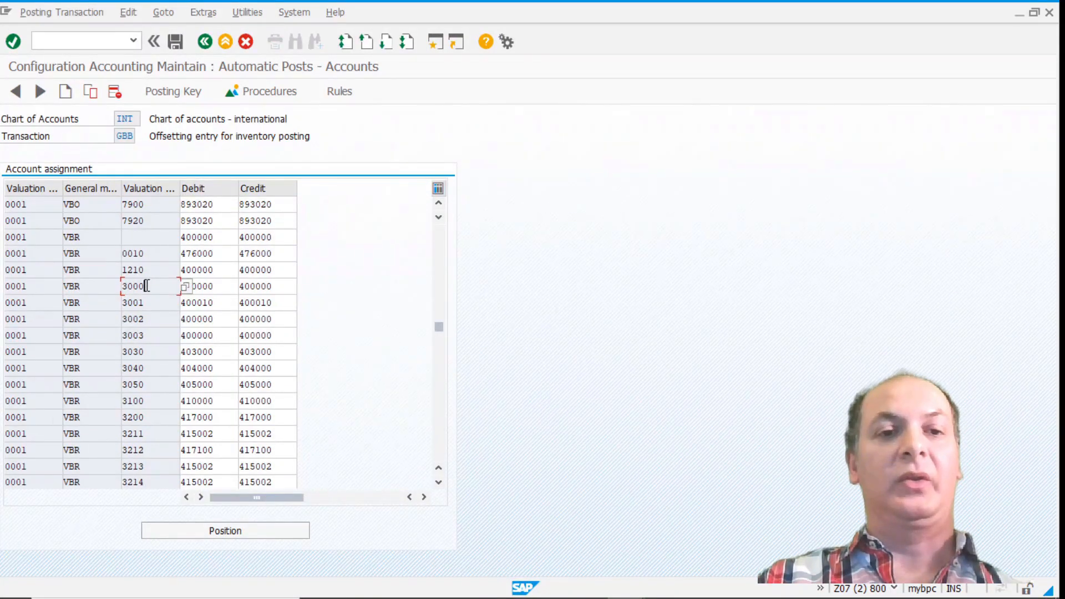
left_click(277, 287)
left_click(228, 286)
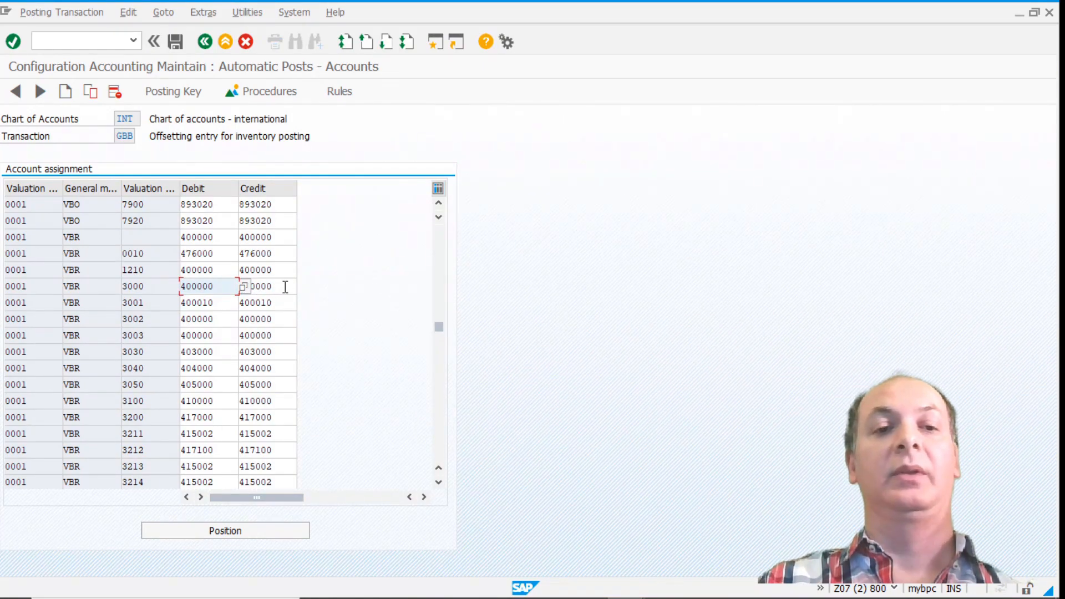
In the third SAP session, leave the goods issue's accounting document and return to the material document list.
key("alt+Tab")
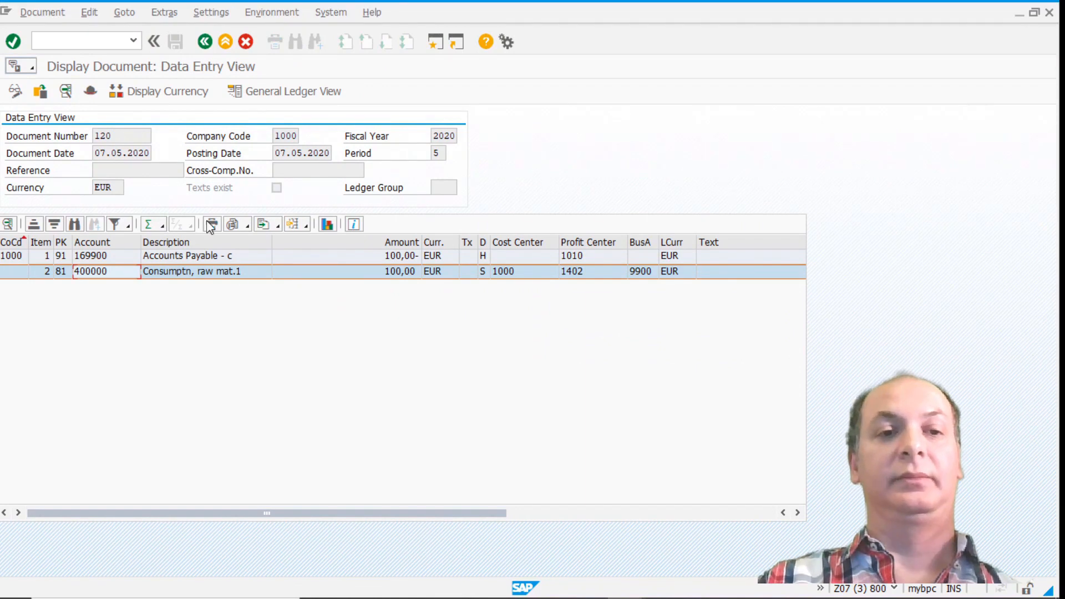
left_click(204, 42)
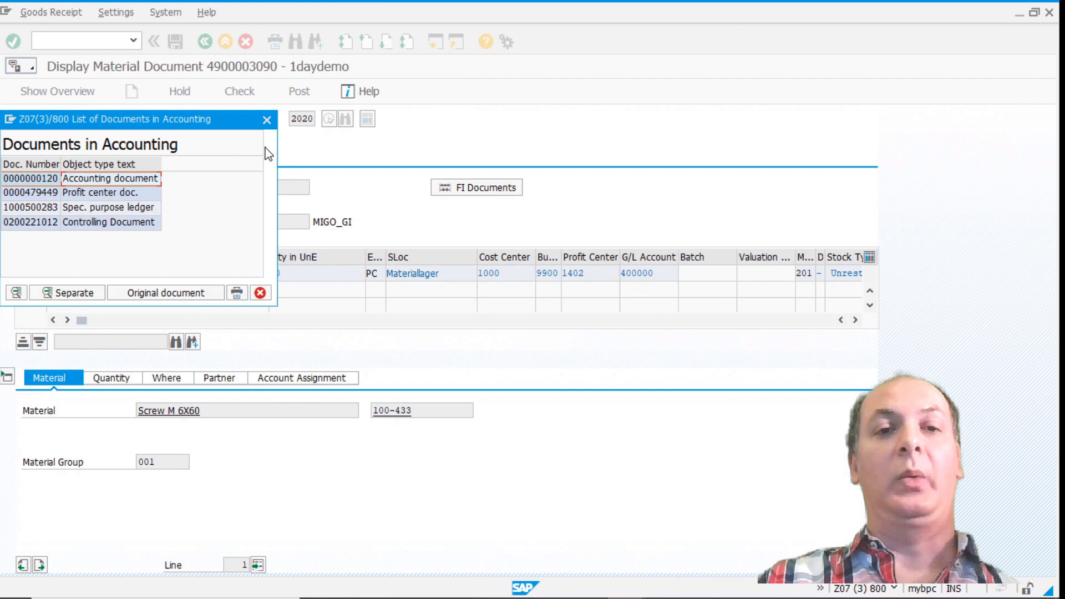
left_click(267, 119)
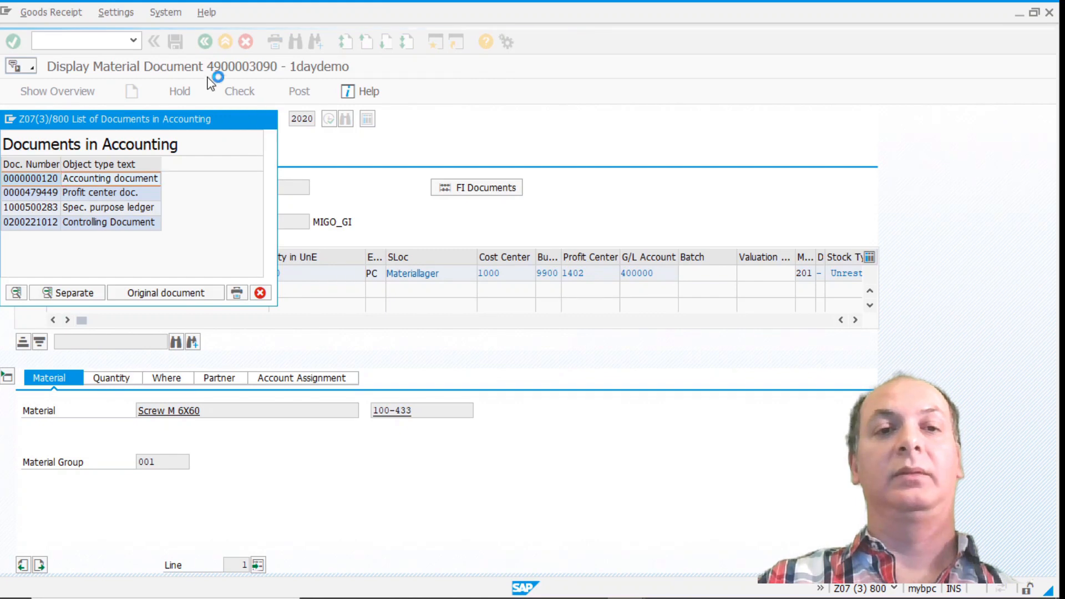
left_click(208, 48)
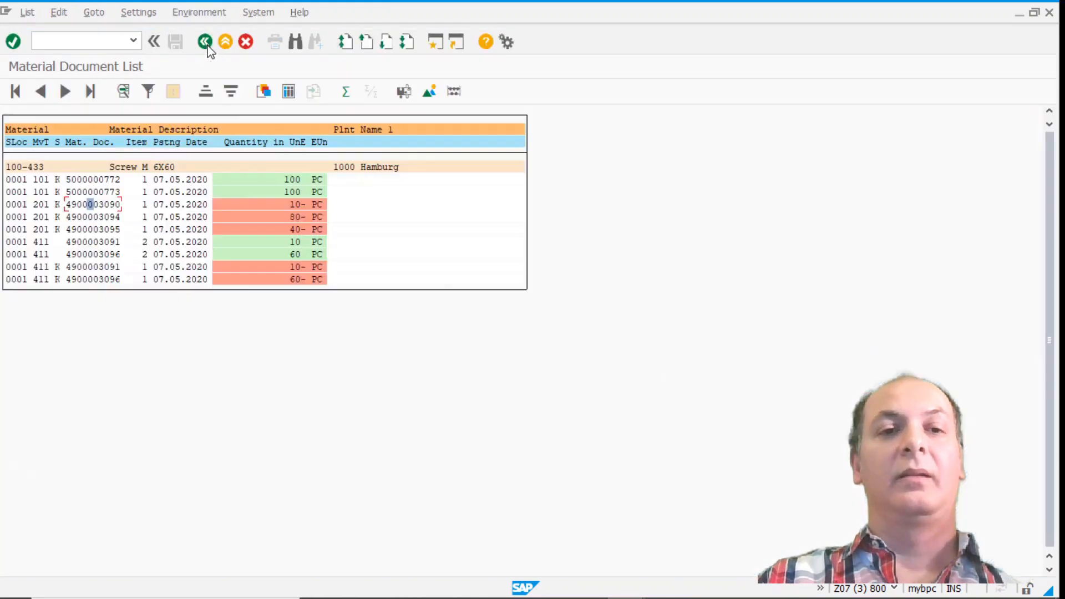
Open the accounting document of the first 411 transfer posting and examine its raw material inventory line.
double_click(92, 242)
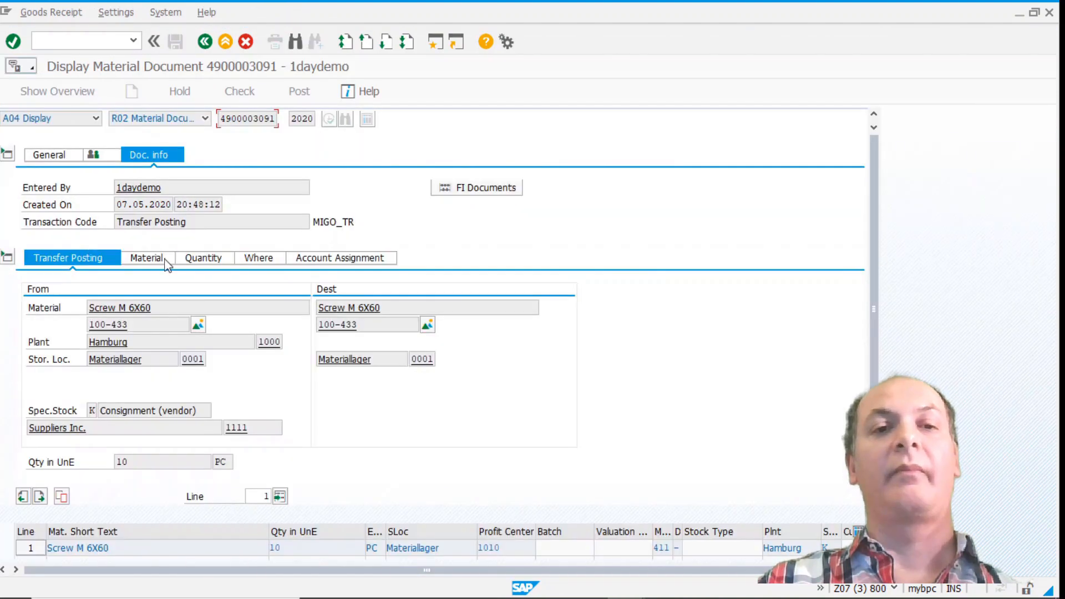
left_click(503, 186)
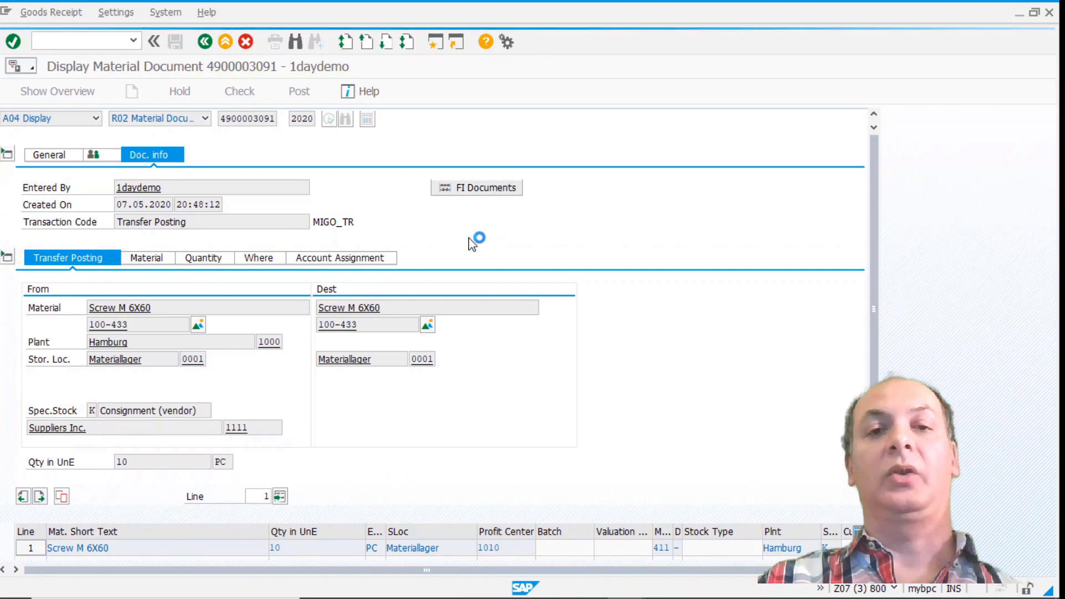
double_click(136, 178)
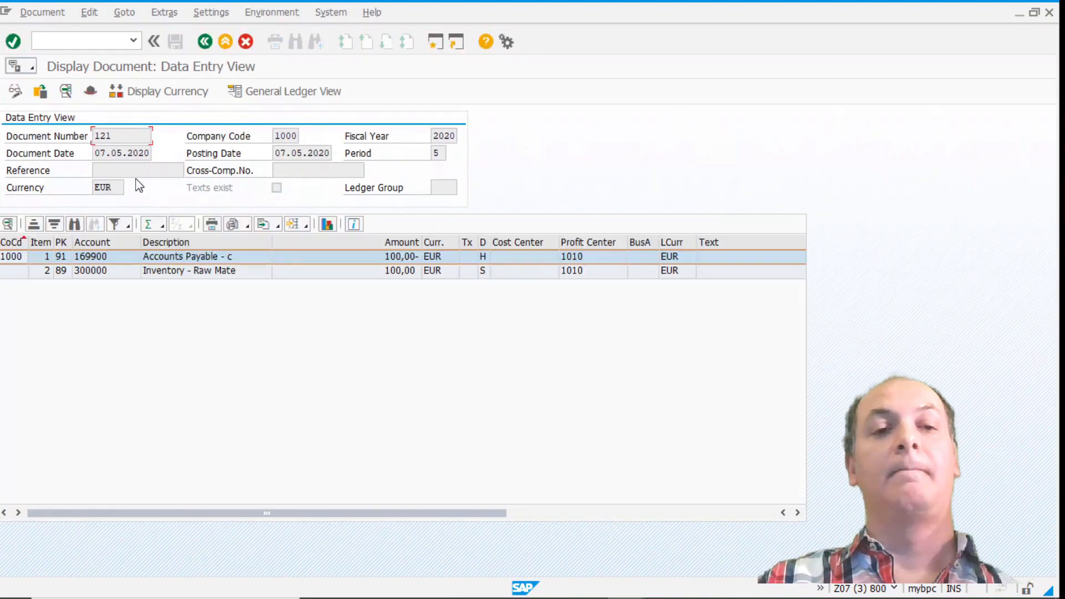
left_click(185, 276)
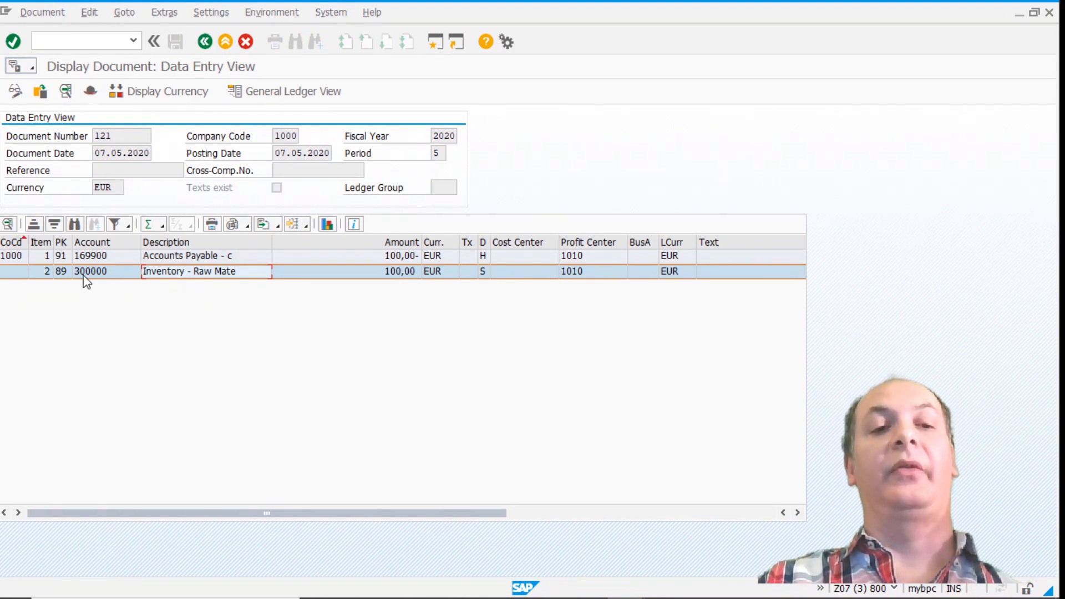
In the second session, leave GBB, examine the BSX account for valuation class 3000, and return to the procedures list.
key("alt+Tab")
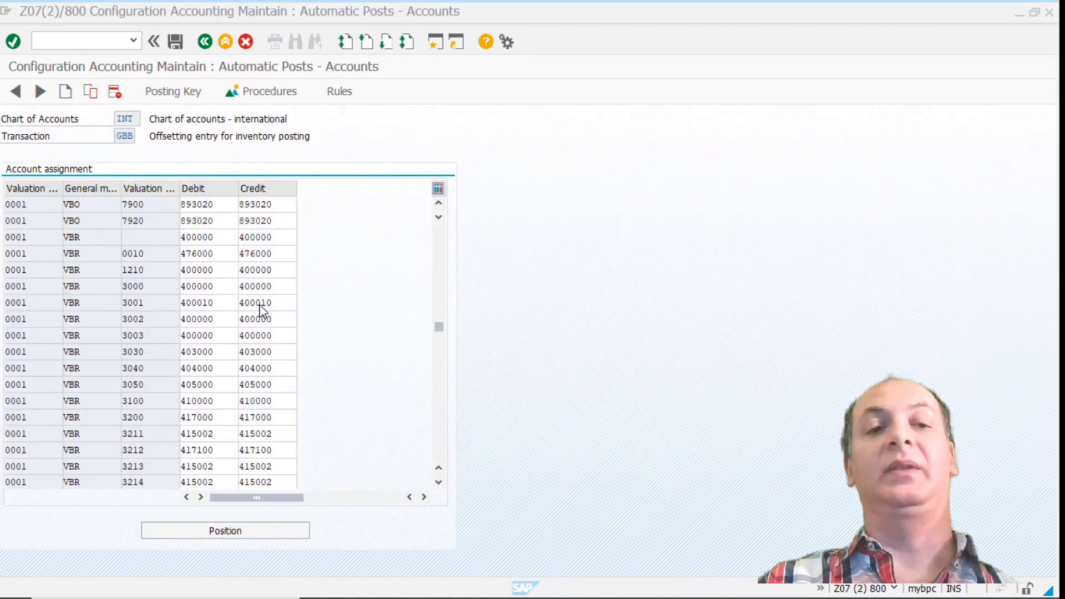
left_click(204, 45)
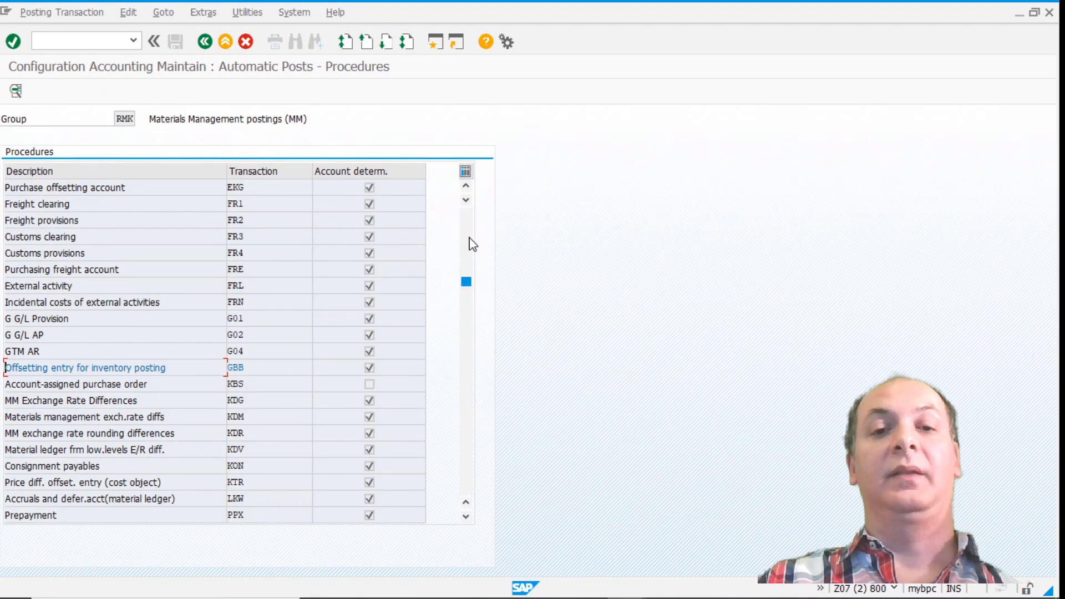
scroll(469, 235, "up", 5)
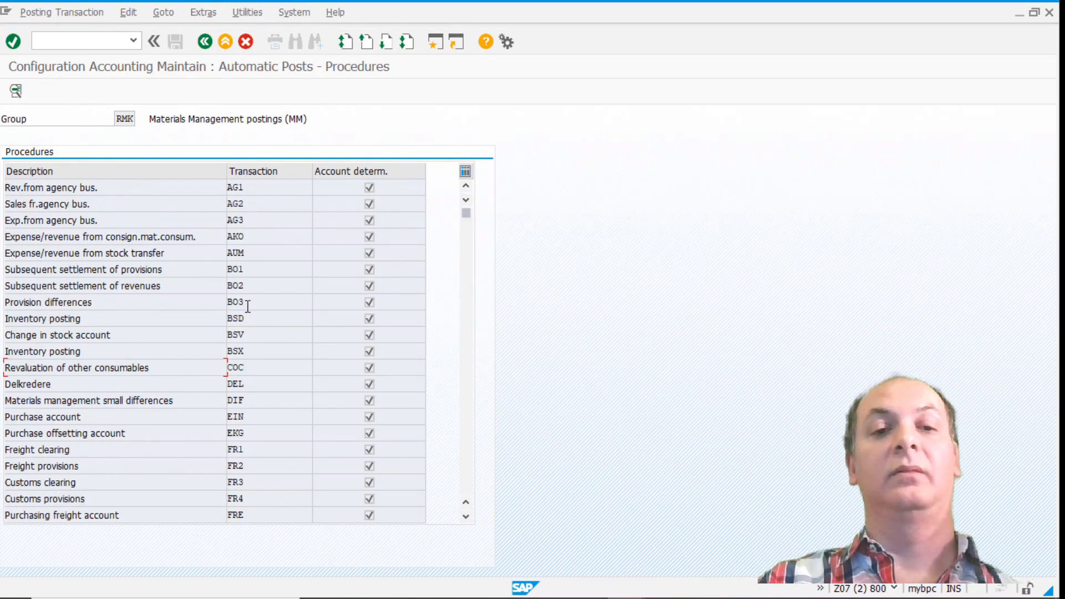
double_click(260, 353)
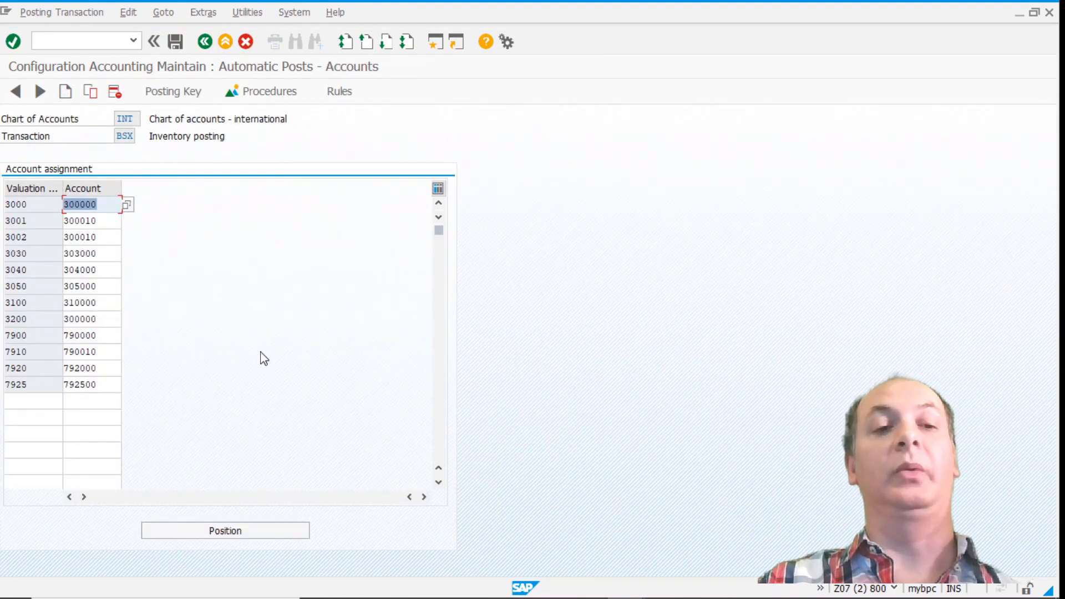
double_click(33, 206)
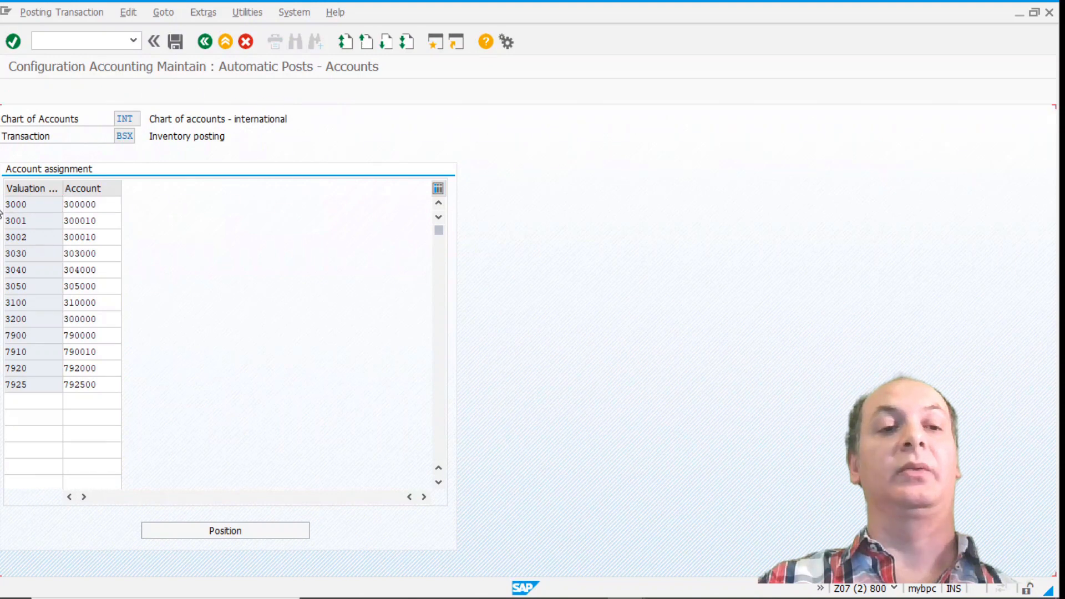
left_click(110, 205)
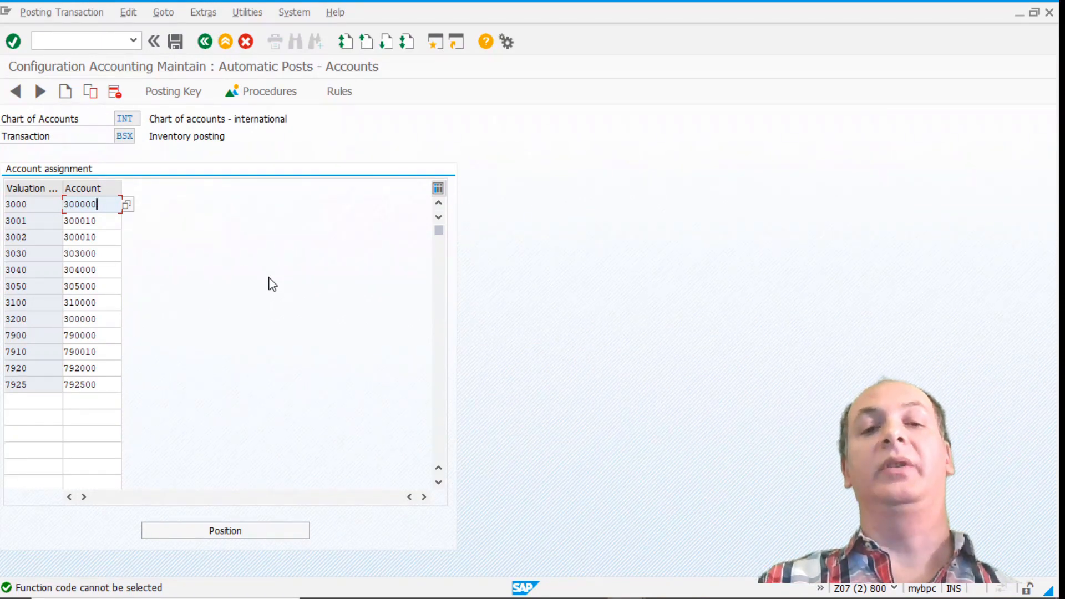
left_click(205, 41)
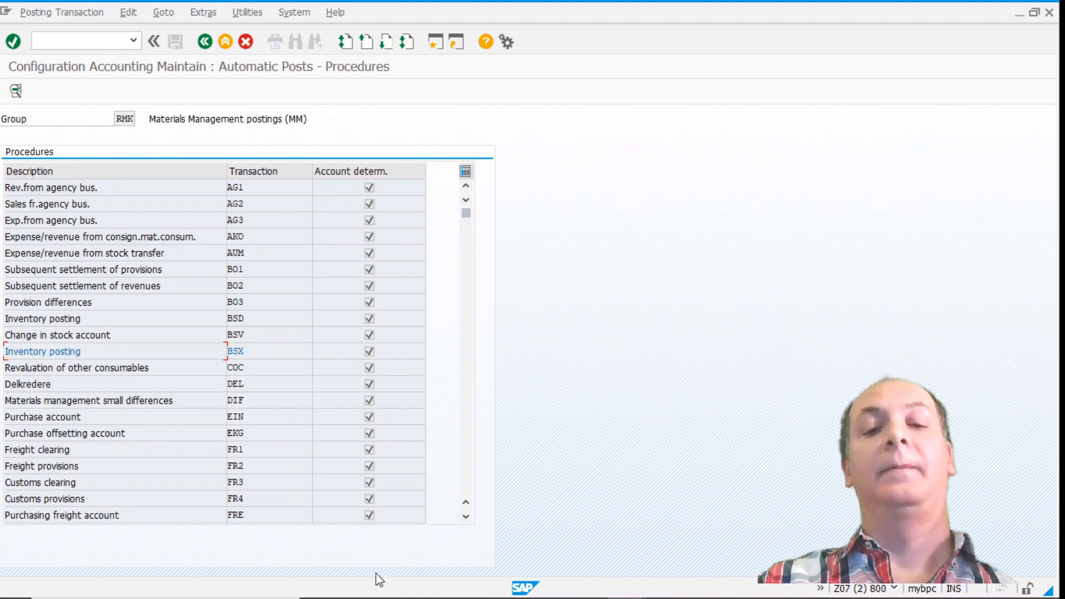
In the consignment settlement session, open the settlement's accounting document, examine its first consignment payable line item, and return to the document.
mouse_move(513, 597)
mouse_move(618, 594)
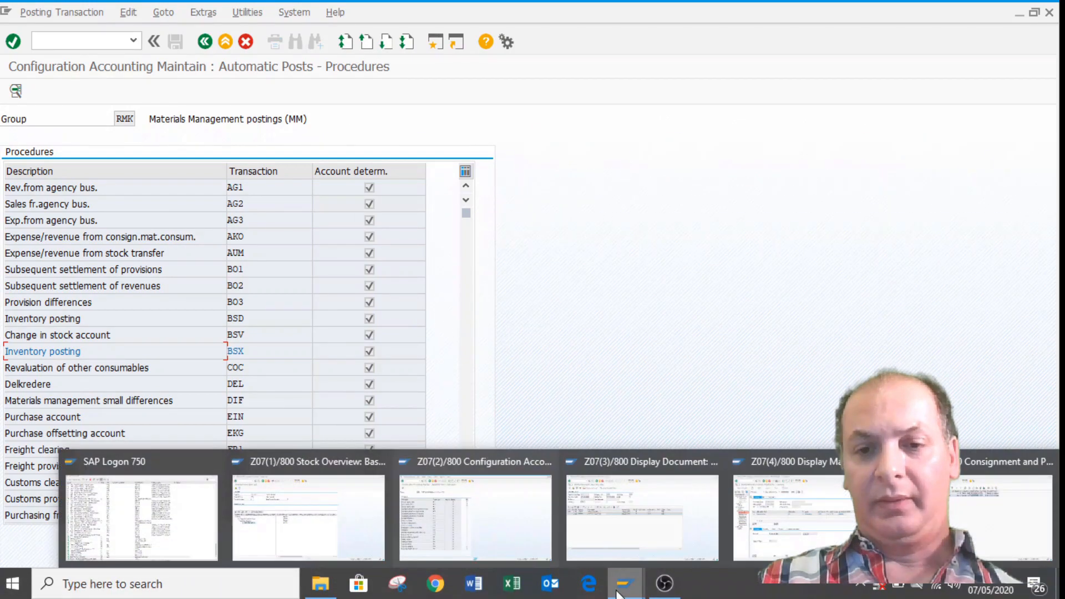
left_click(987, 521)
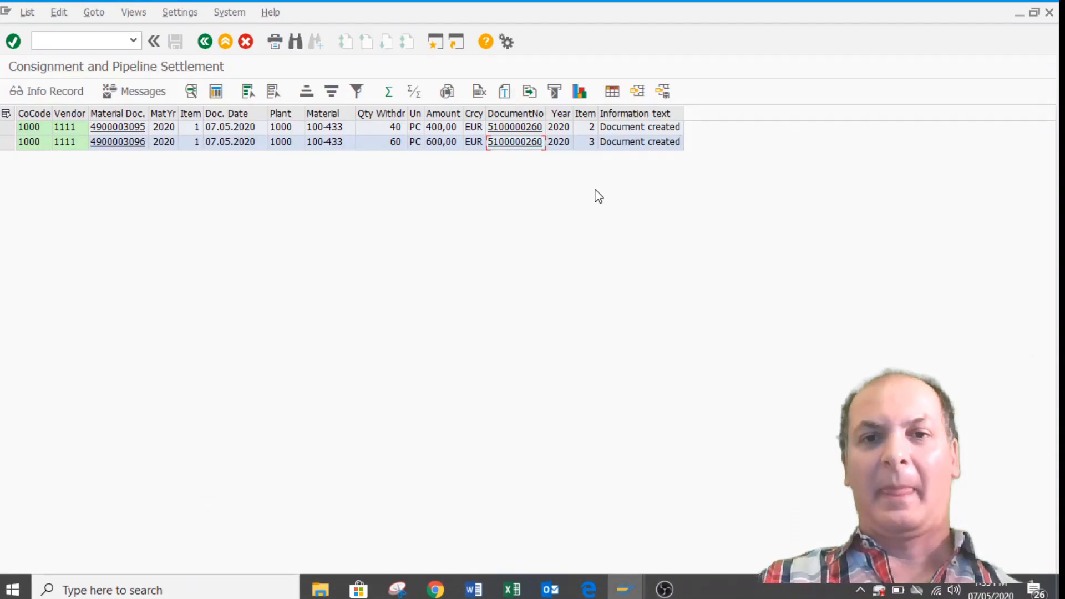
left_click(525, 127)
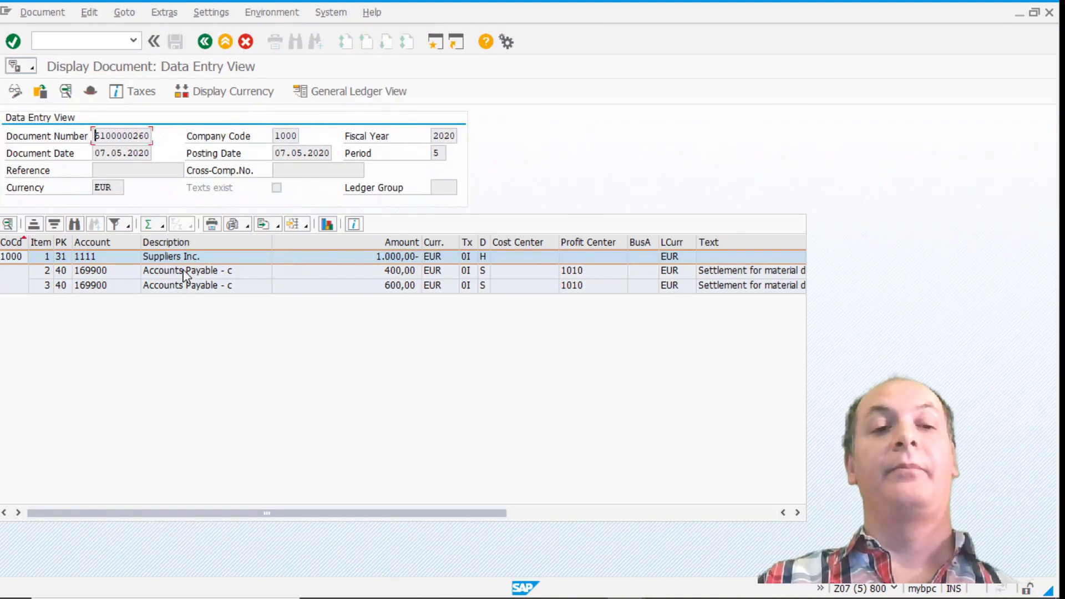
double_click(191, 278)
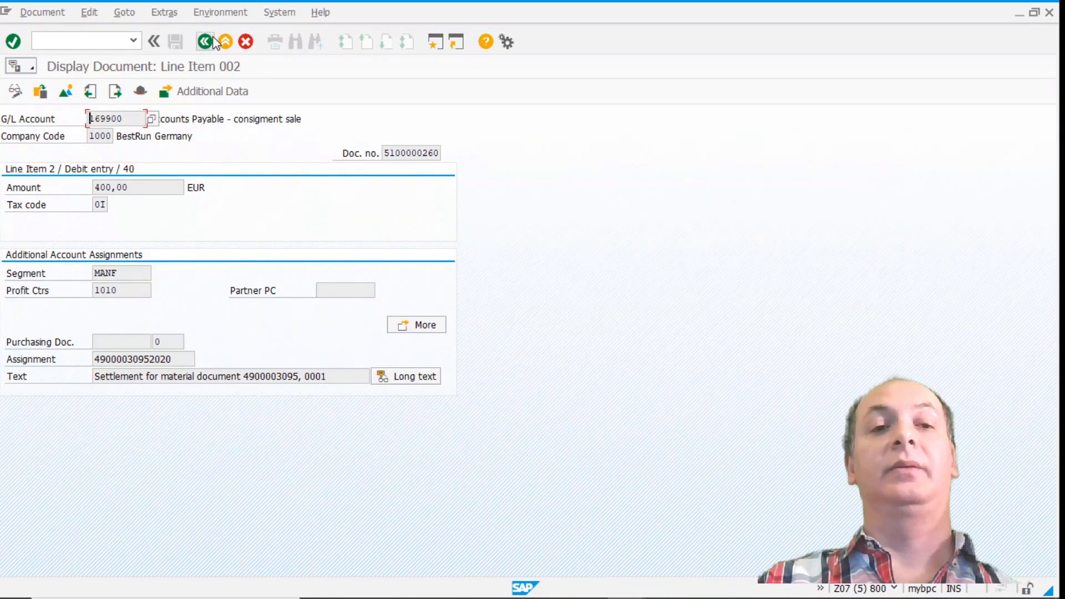
left_click(205, 44)
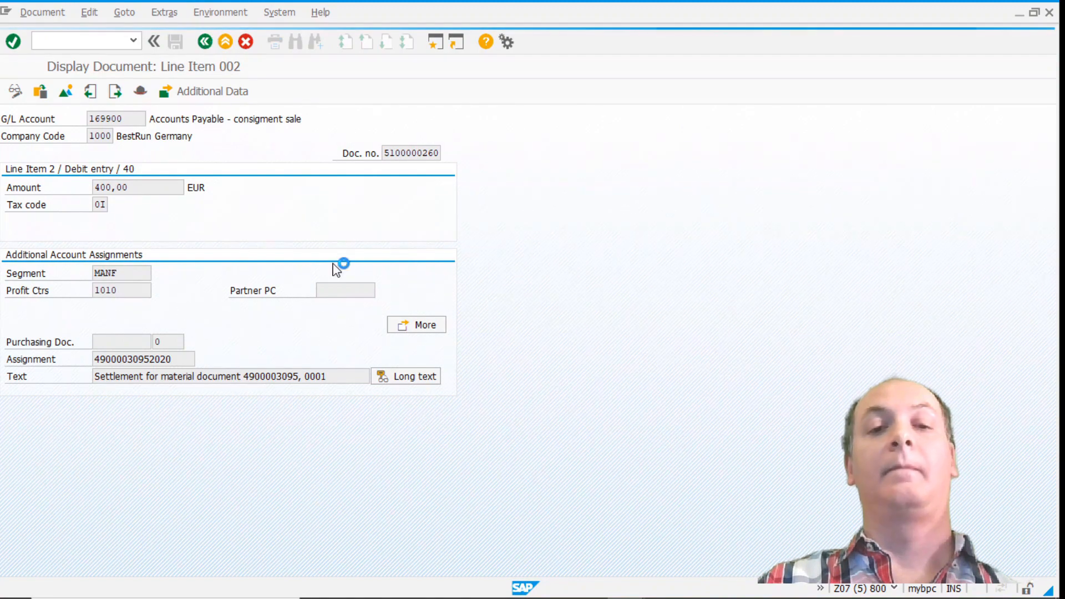
In the first session, refresh the stock overview of material 100-433 and check the unrestricted-use stock in storage location 0001.
mouse_move(625, 584)
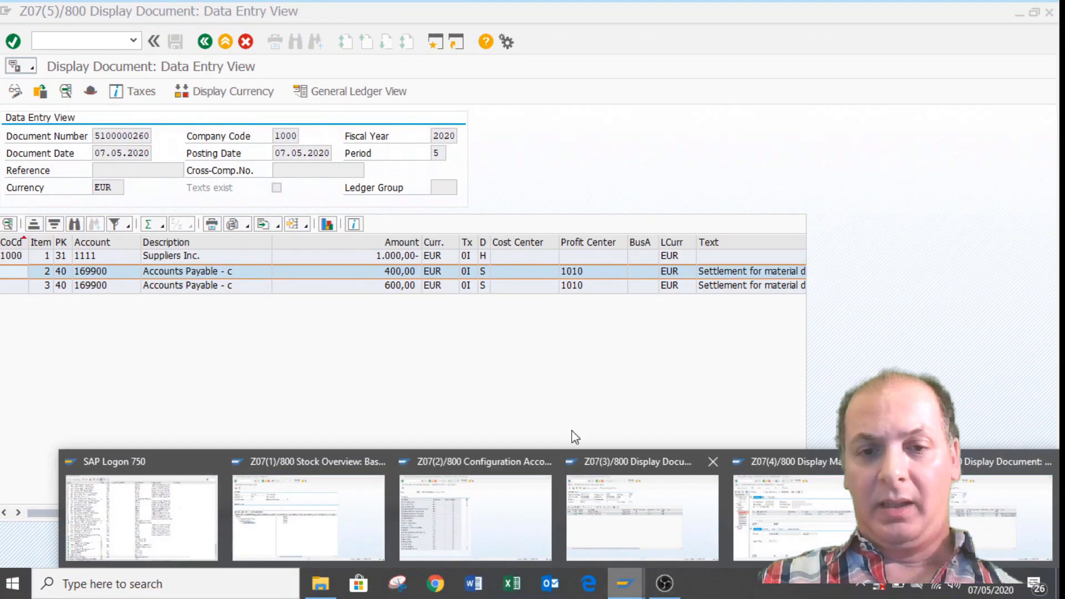
left_click(276, 490)
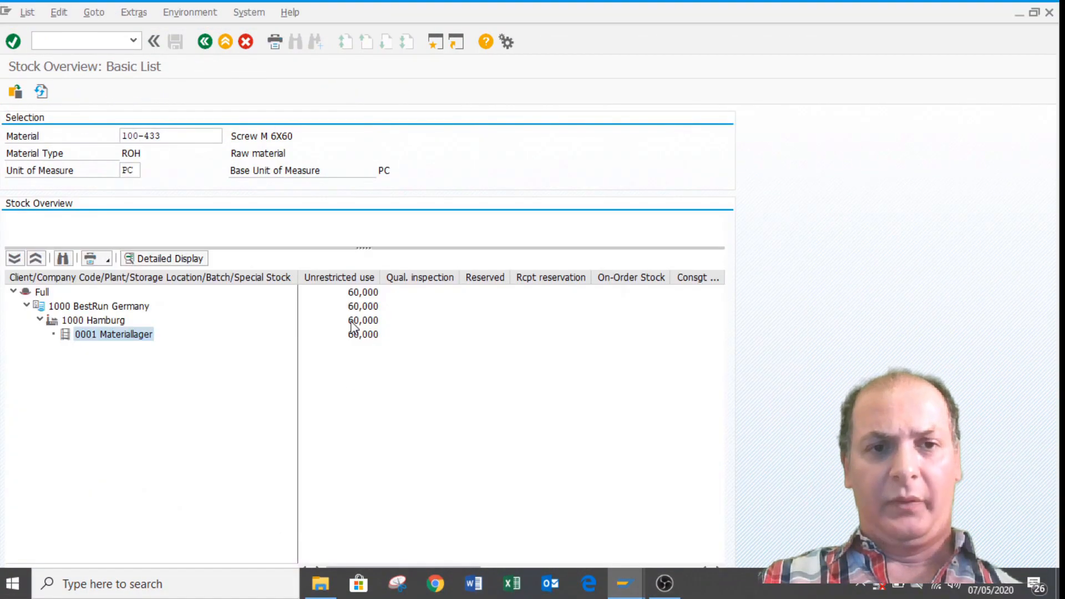
left_click(42, 98)
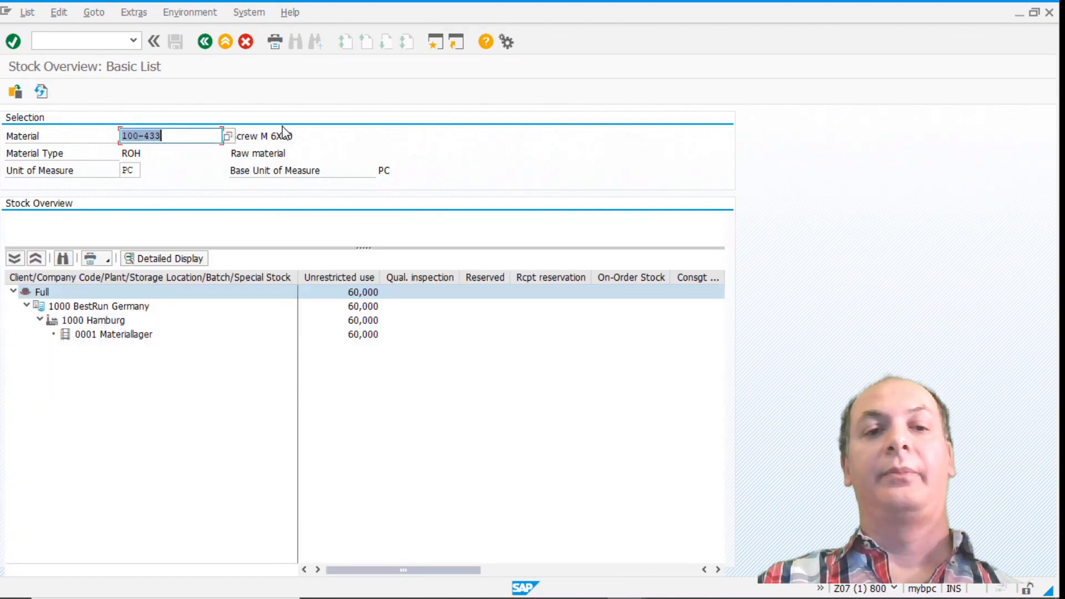
left_click(113, 337)
left_click(356, 335)
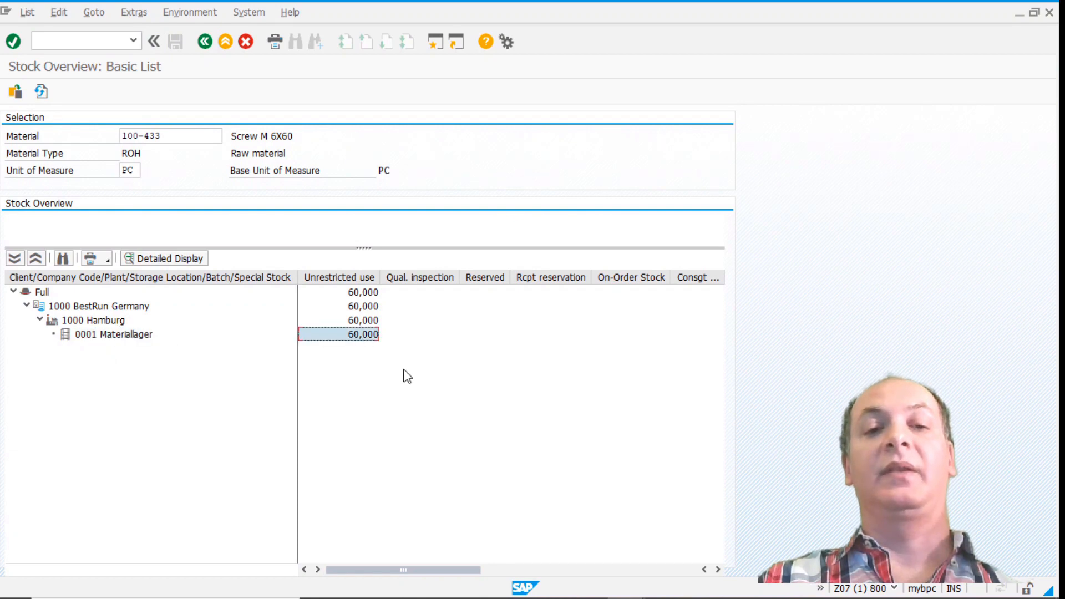